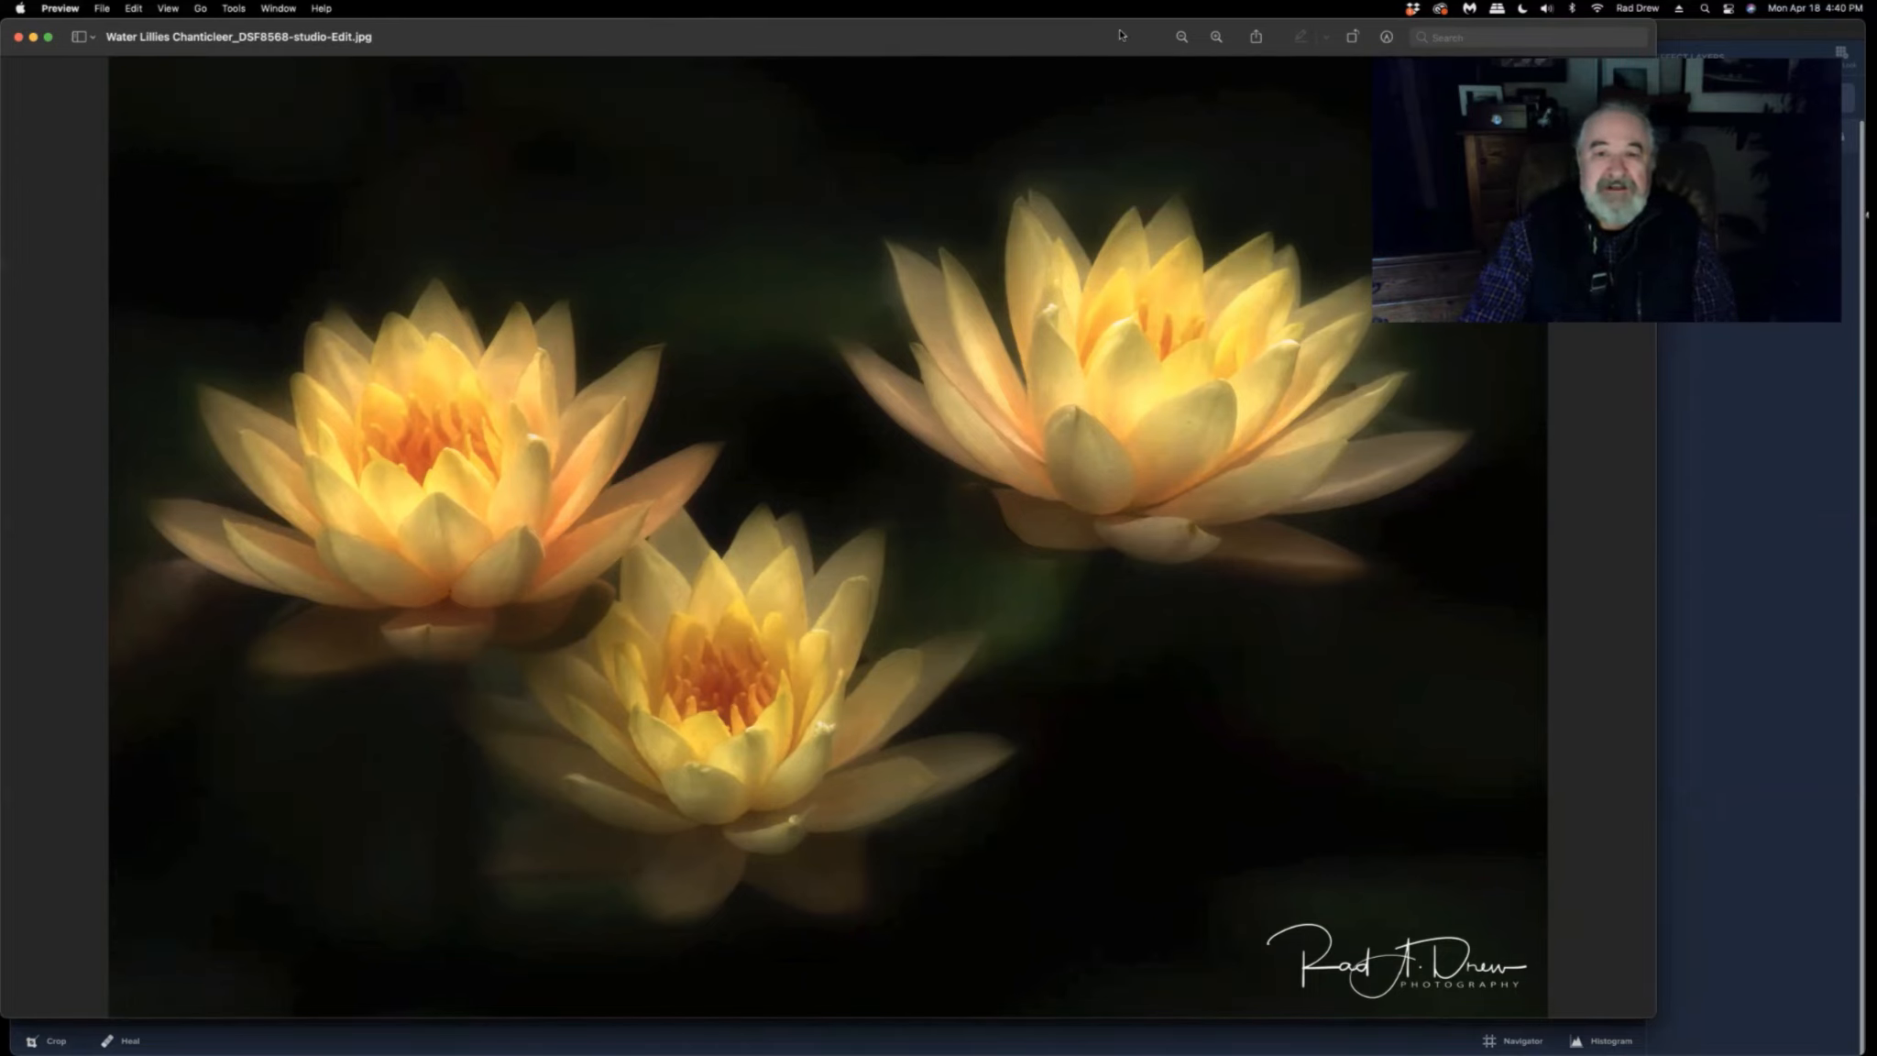
left_click_drag(1120, 33, 2, 197)
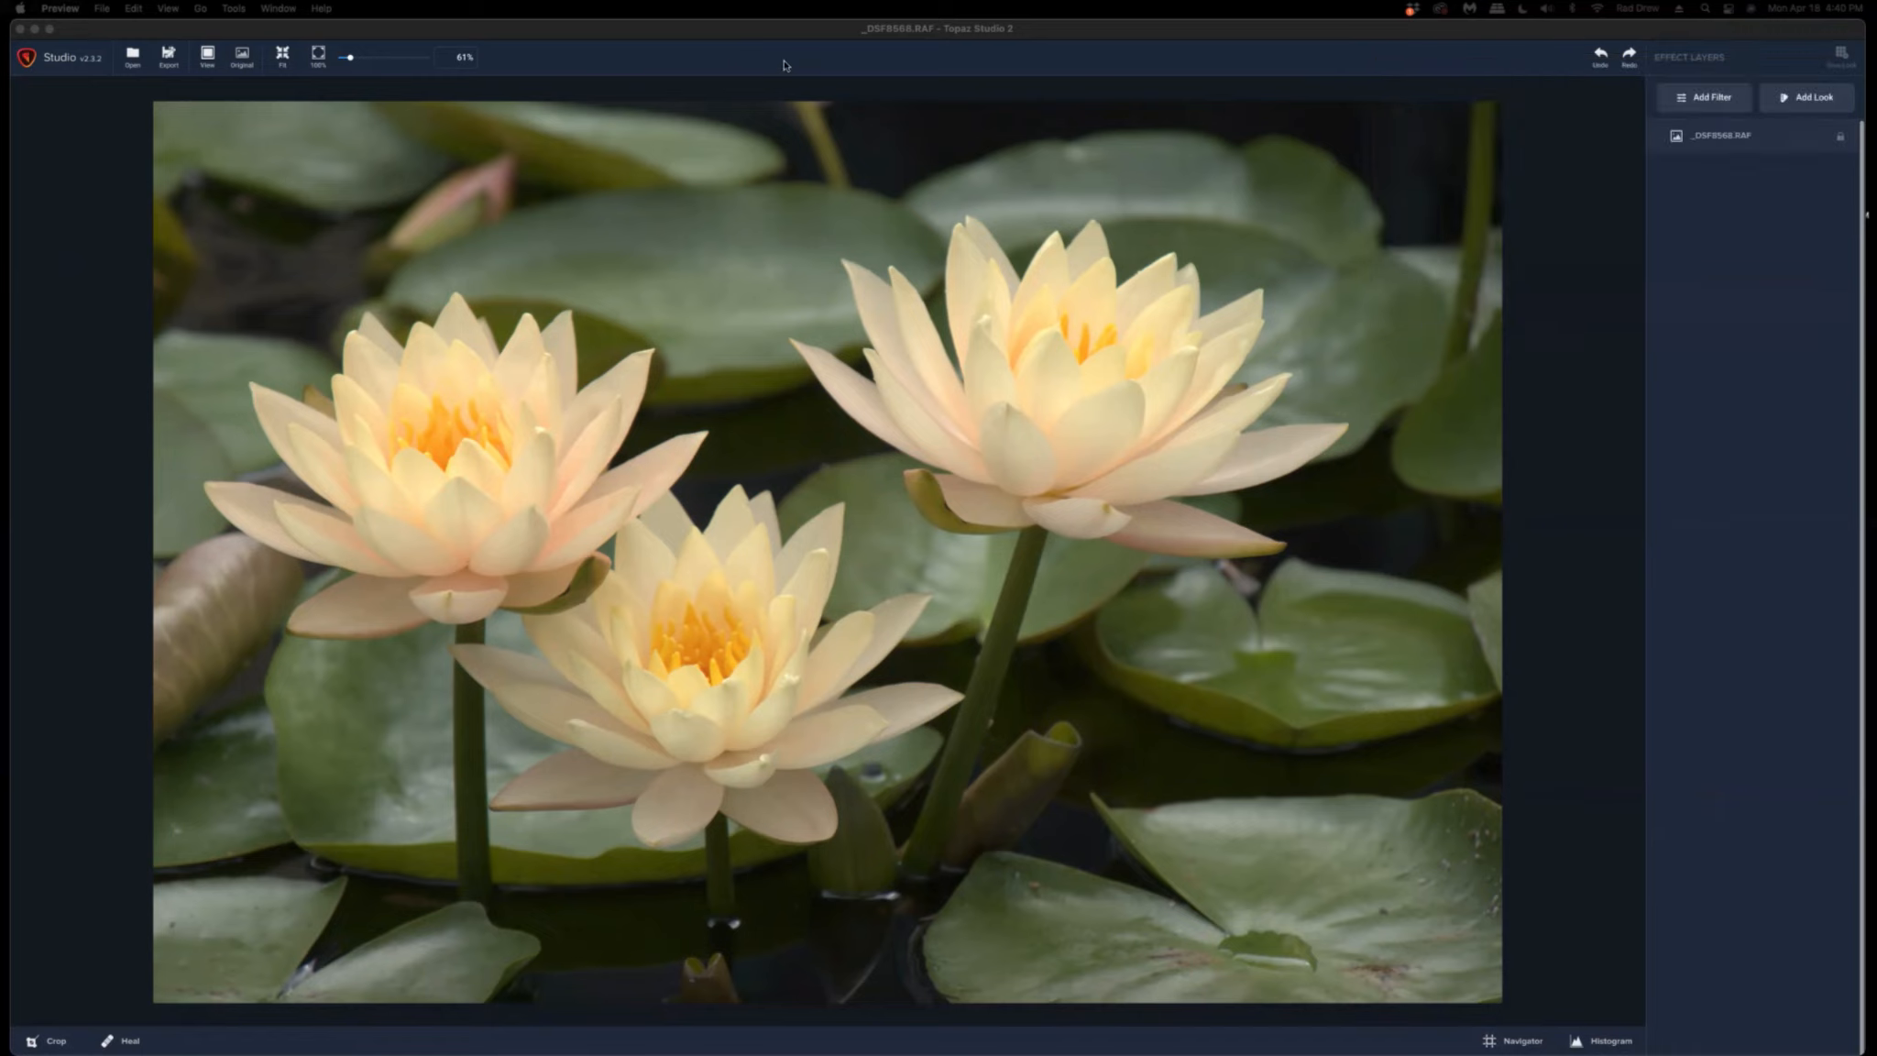
left_click(1325, 267)
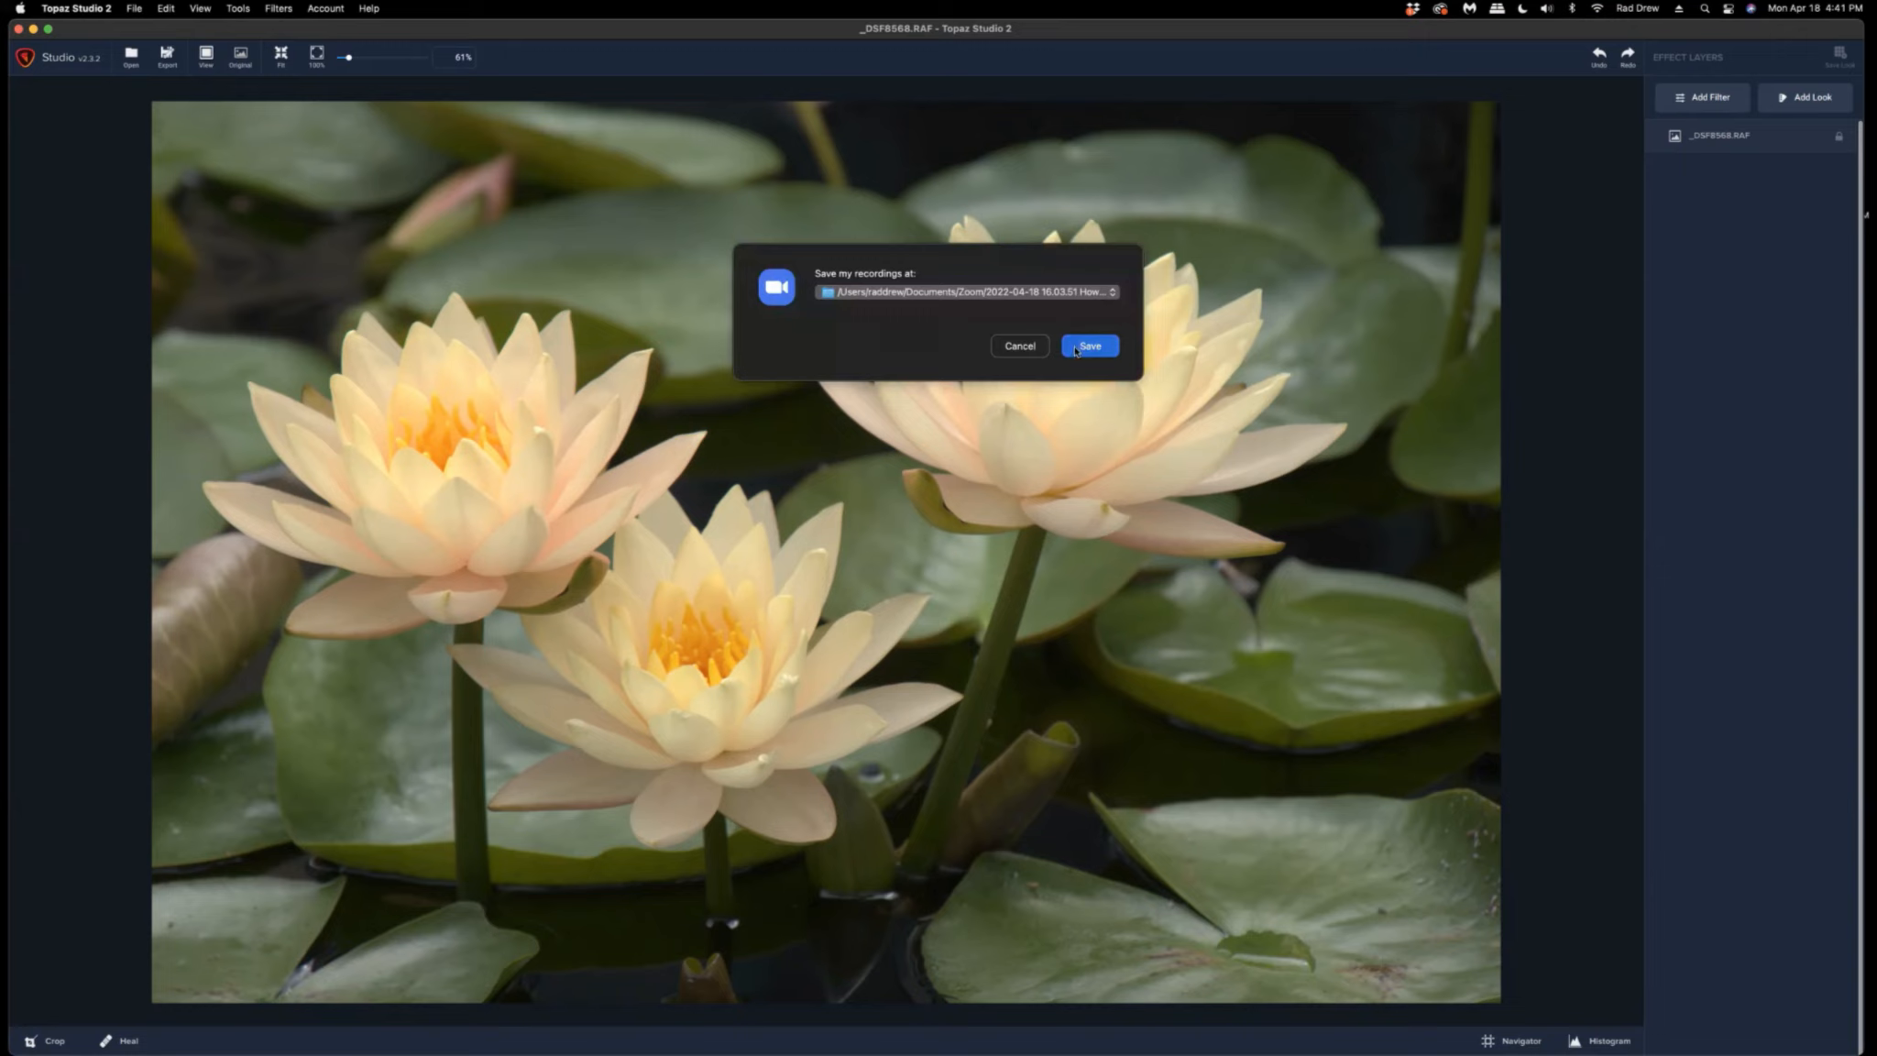
left_click(1090, 347)
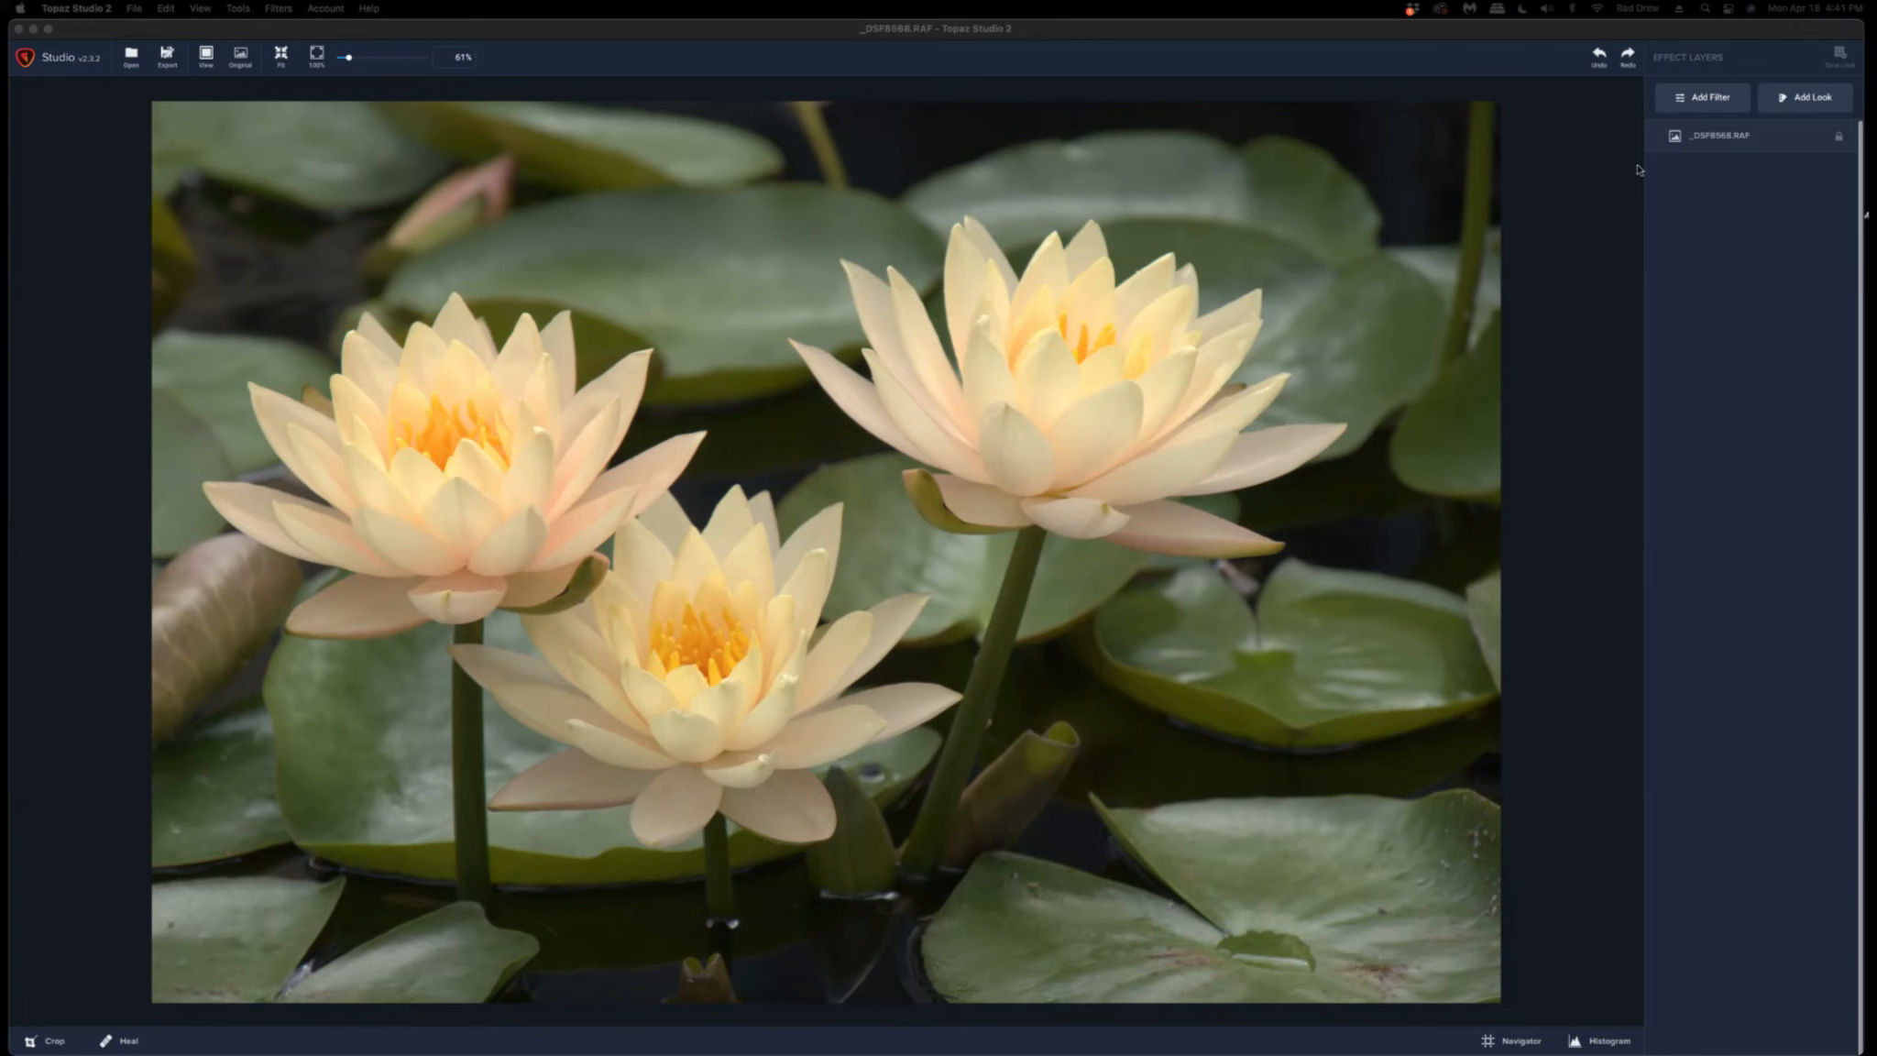
Add a DeNoise AI filter to the image and switch its AI model selection to automatic.
left_click(1708, 106)
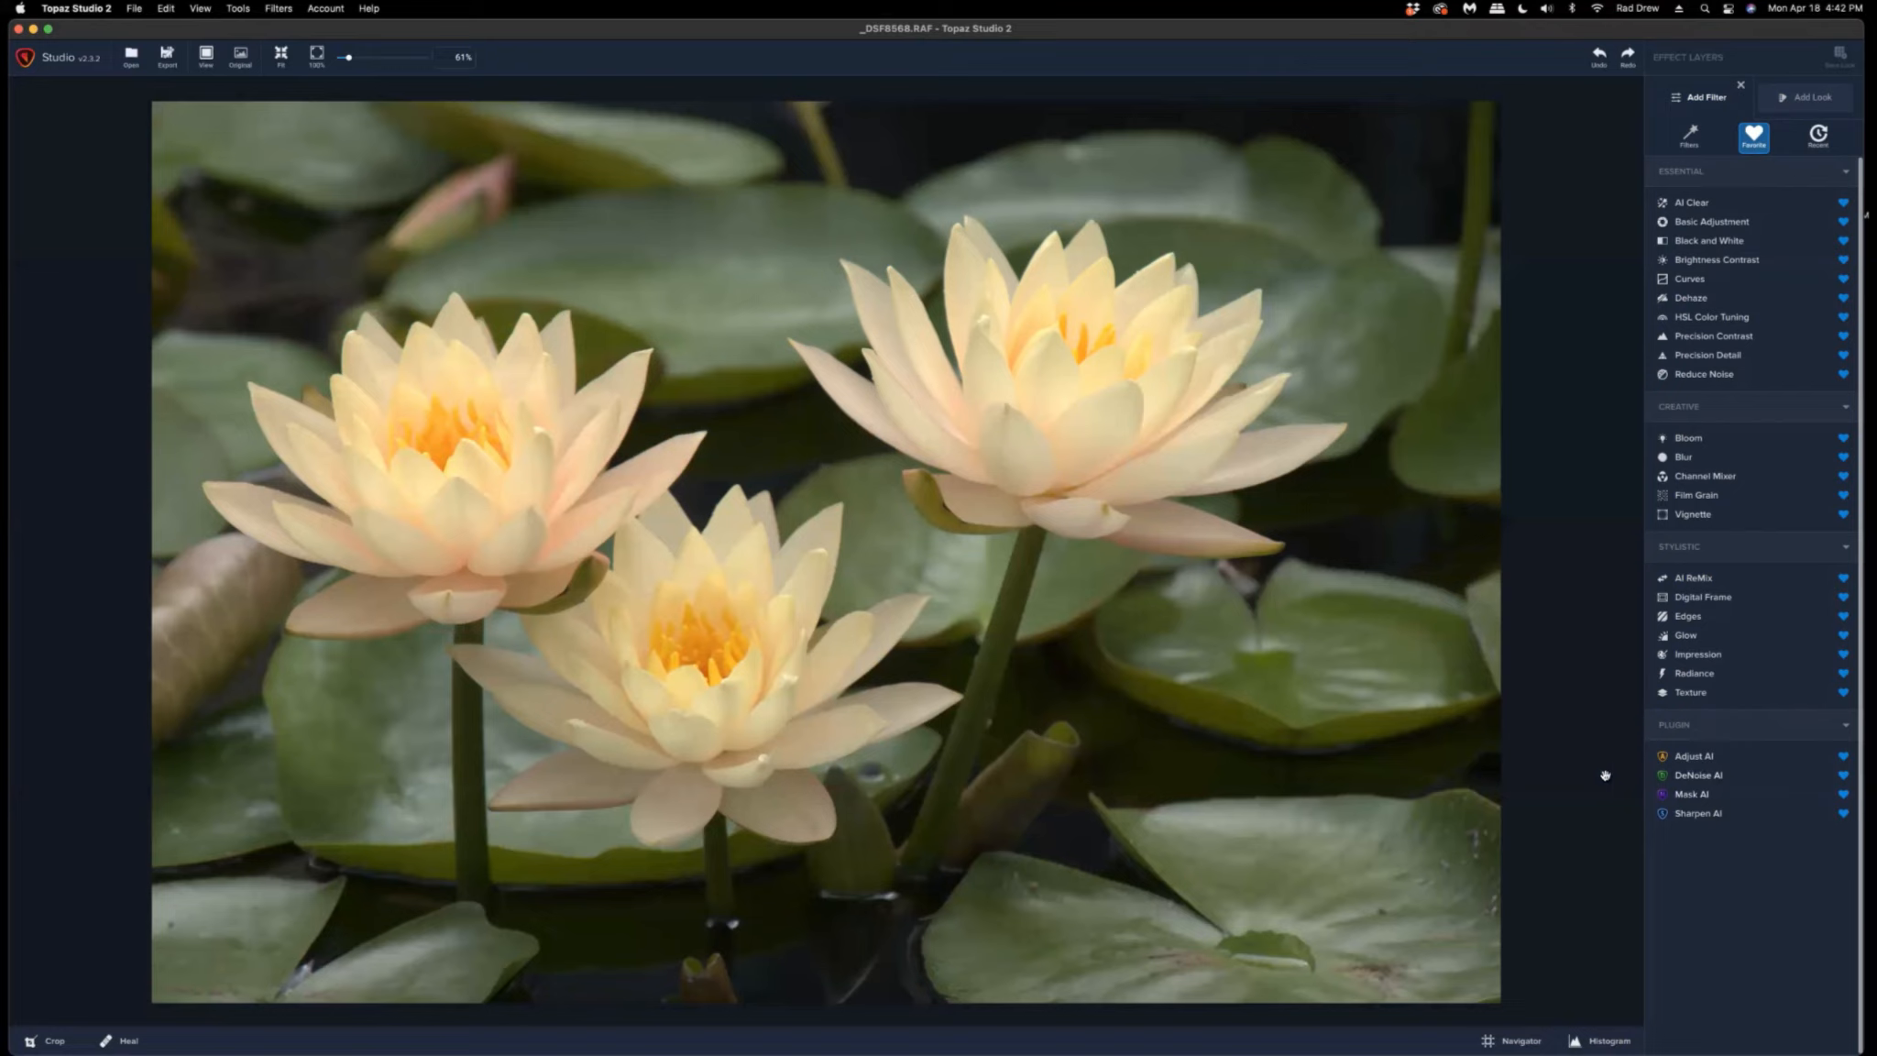
left_click(1698, 775)
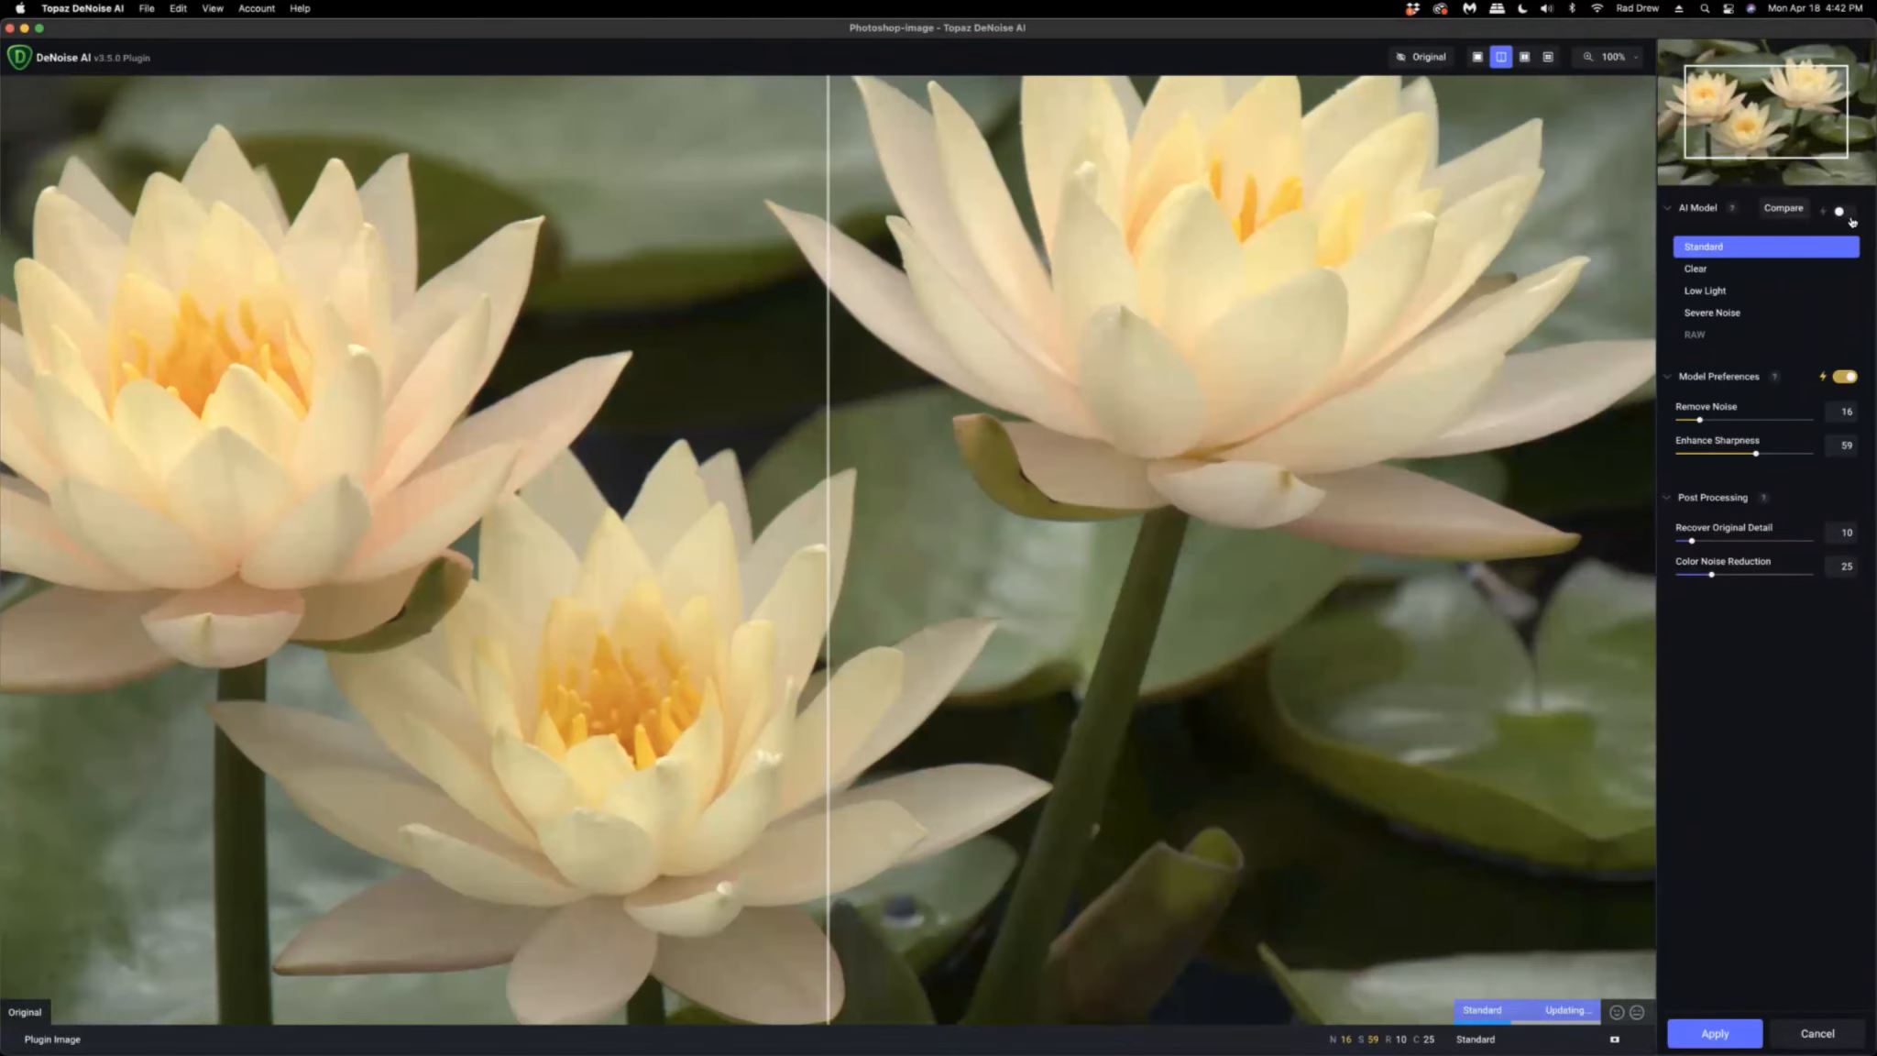
left_click(1845, 213)
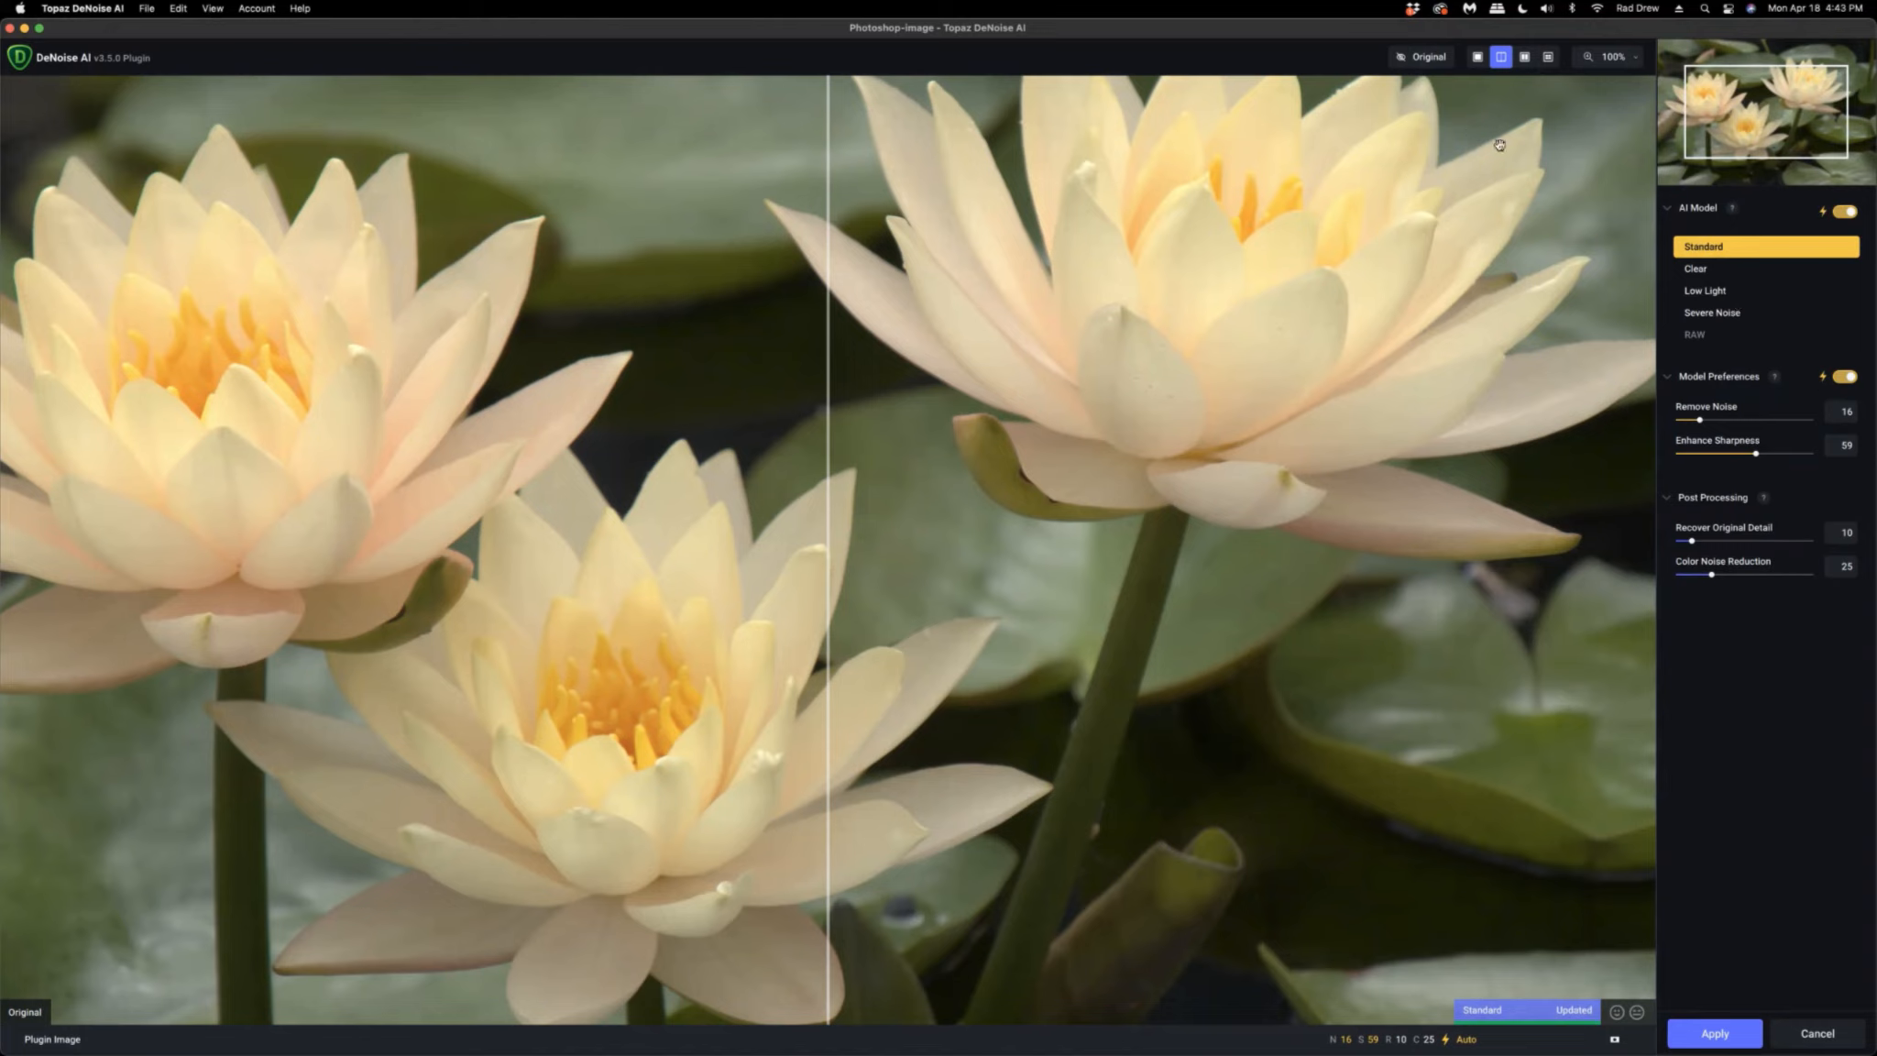
Compare the denoised result with the original at 200% zoom and apply the DeNoise AI filter.
left_click(1633, 60)
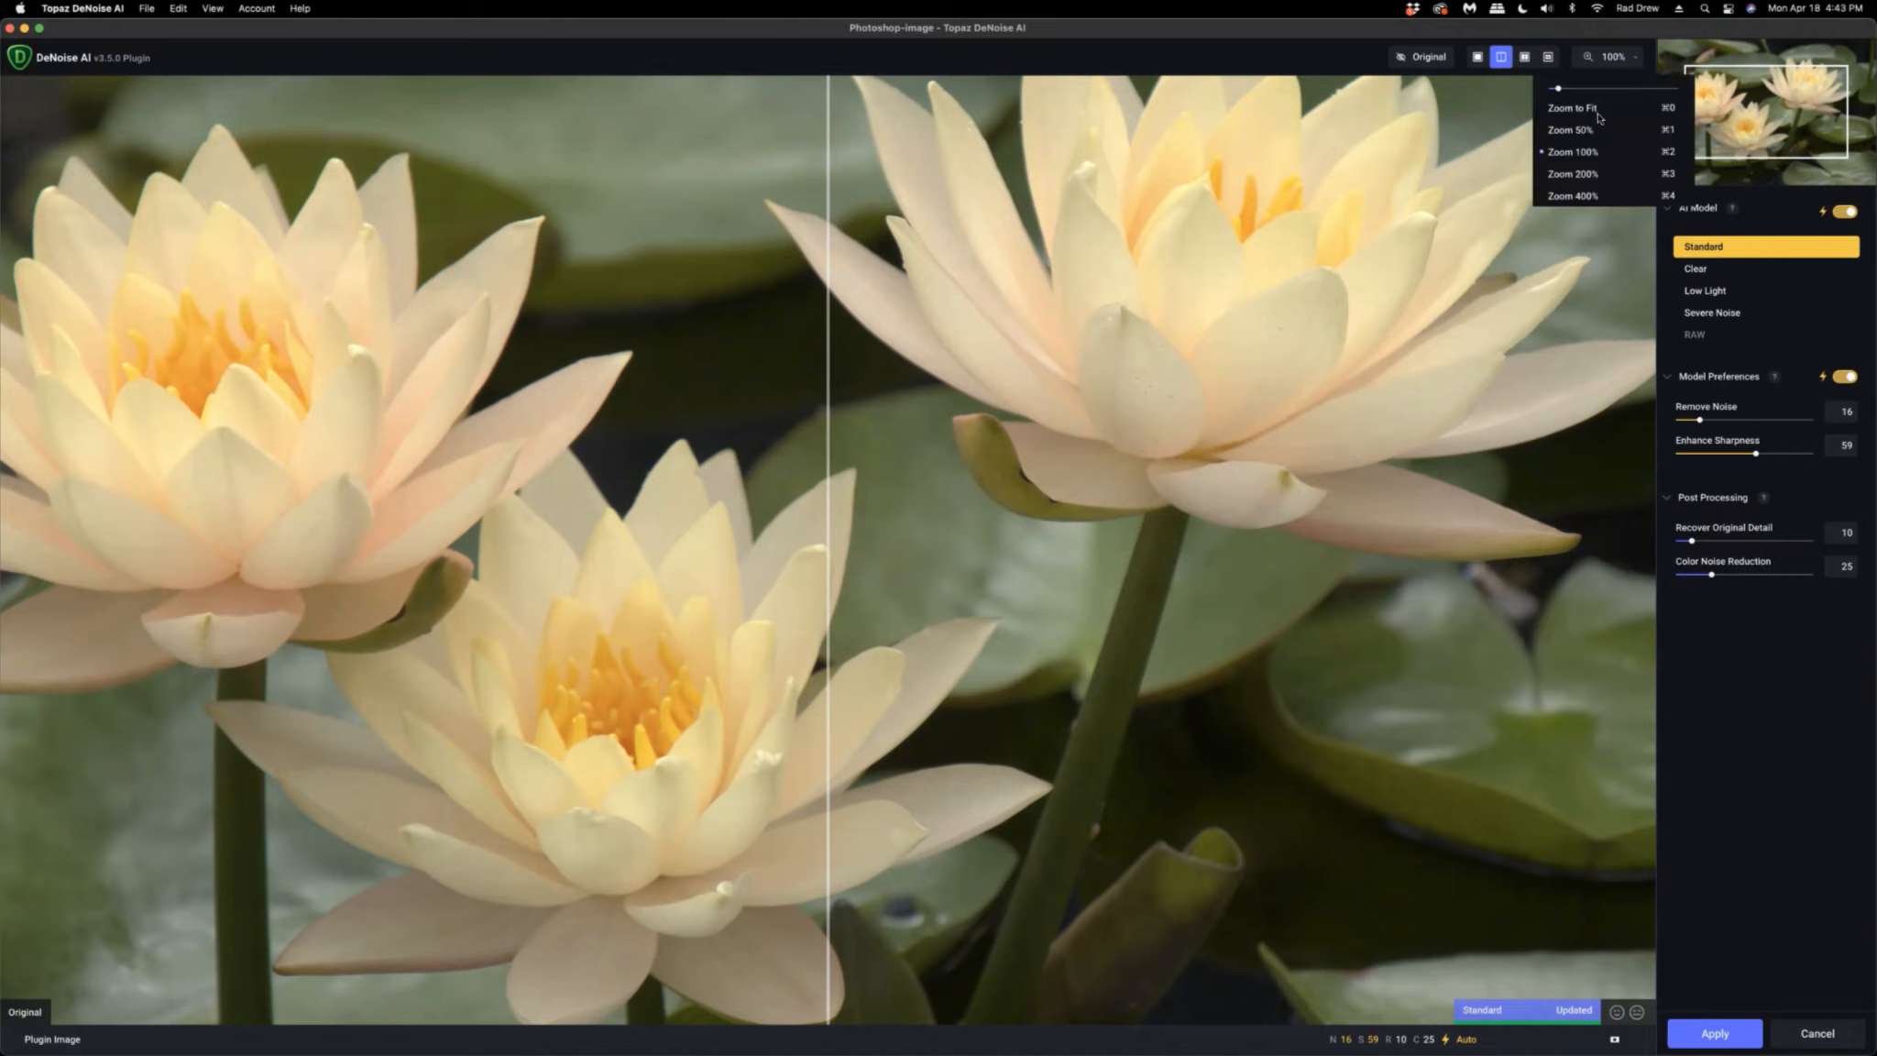
left_click(1590, 177)
left_click_drag(1356, 214, 938, 565)
left_click_drag(1459, 157, 793, 363)
left_click_drag(1004, 208, 838, 599)
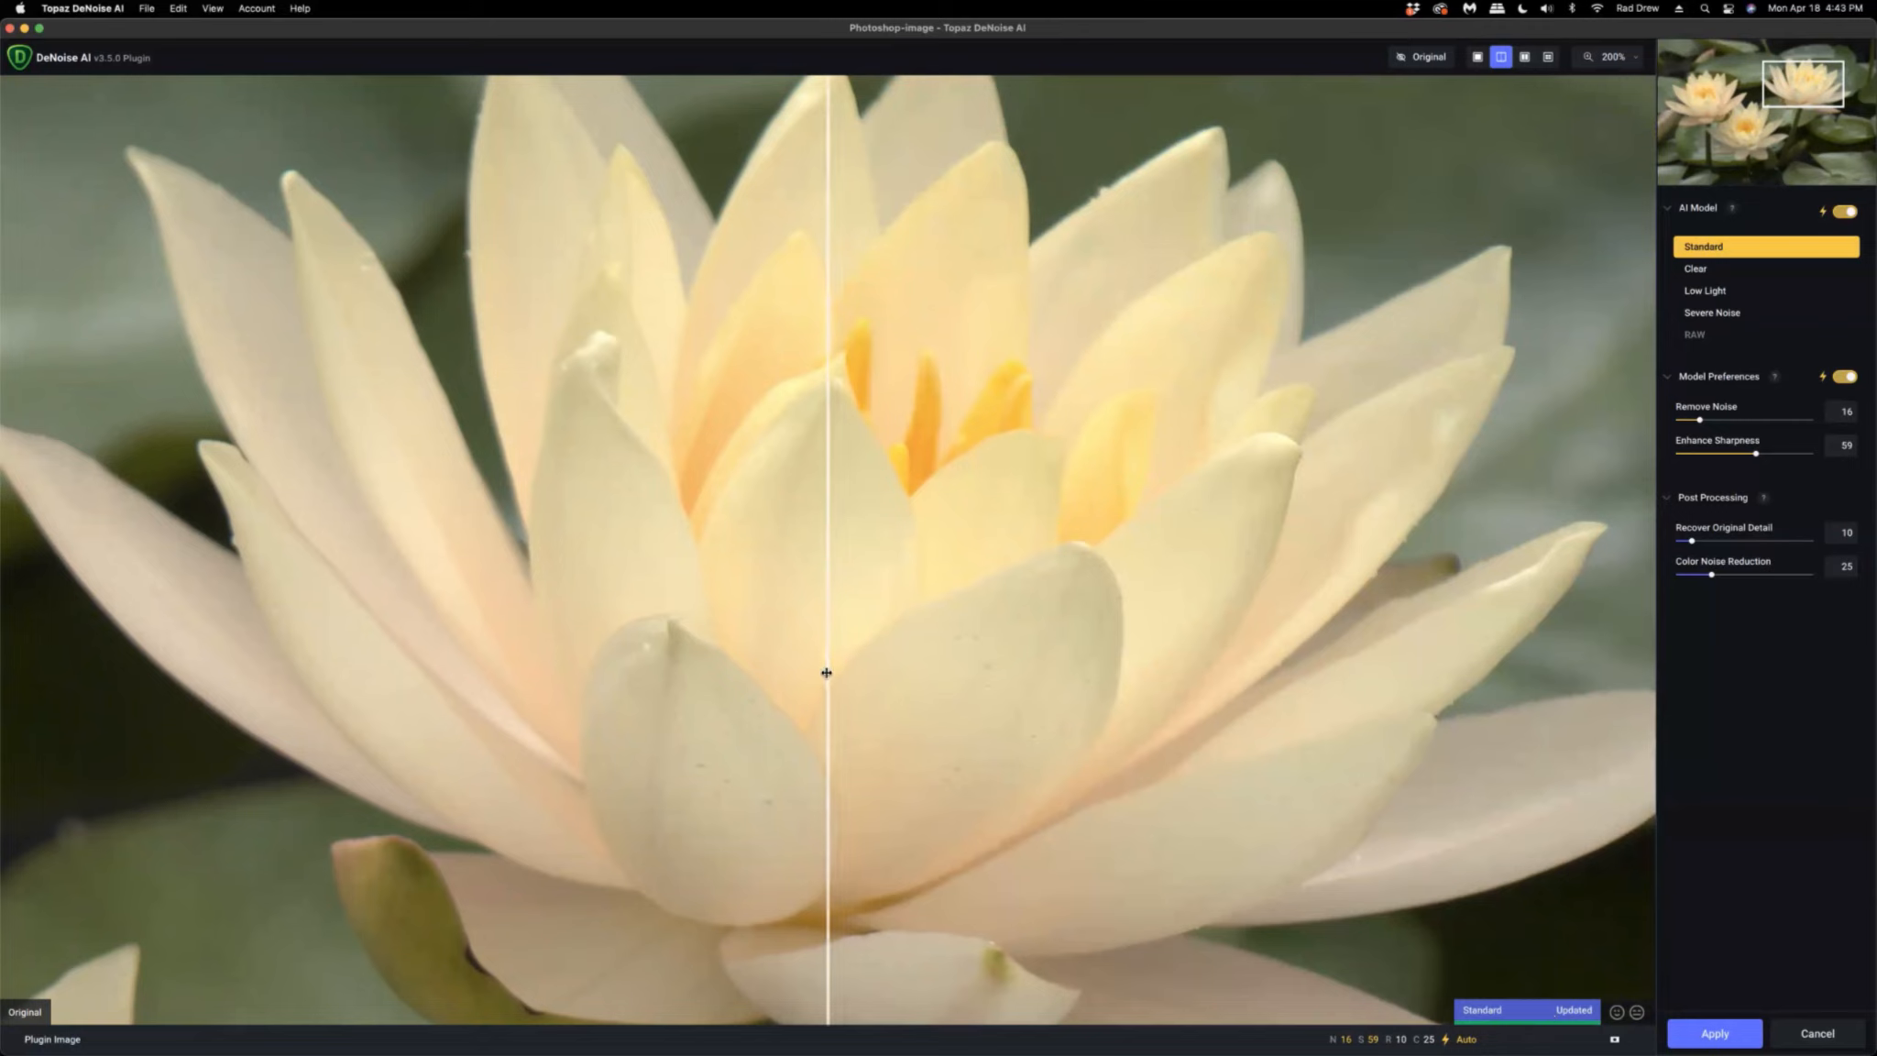
left_click_drag(827, 672, 561, 744)
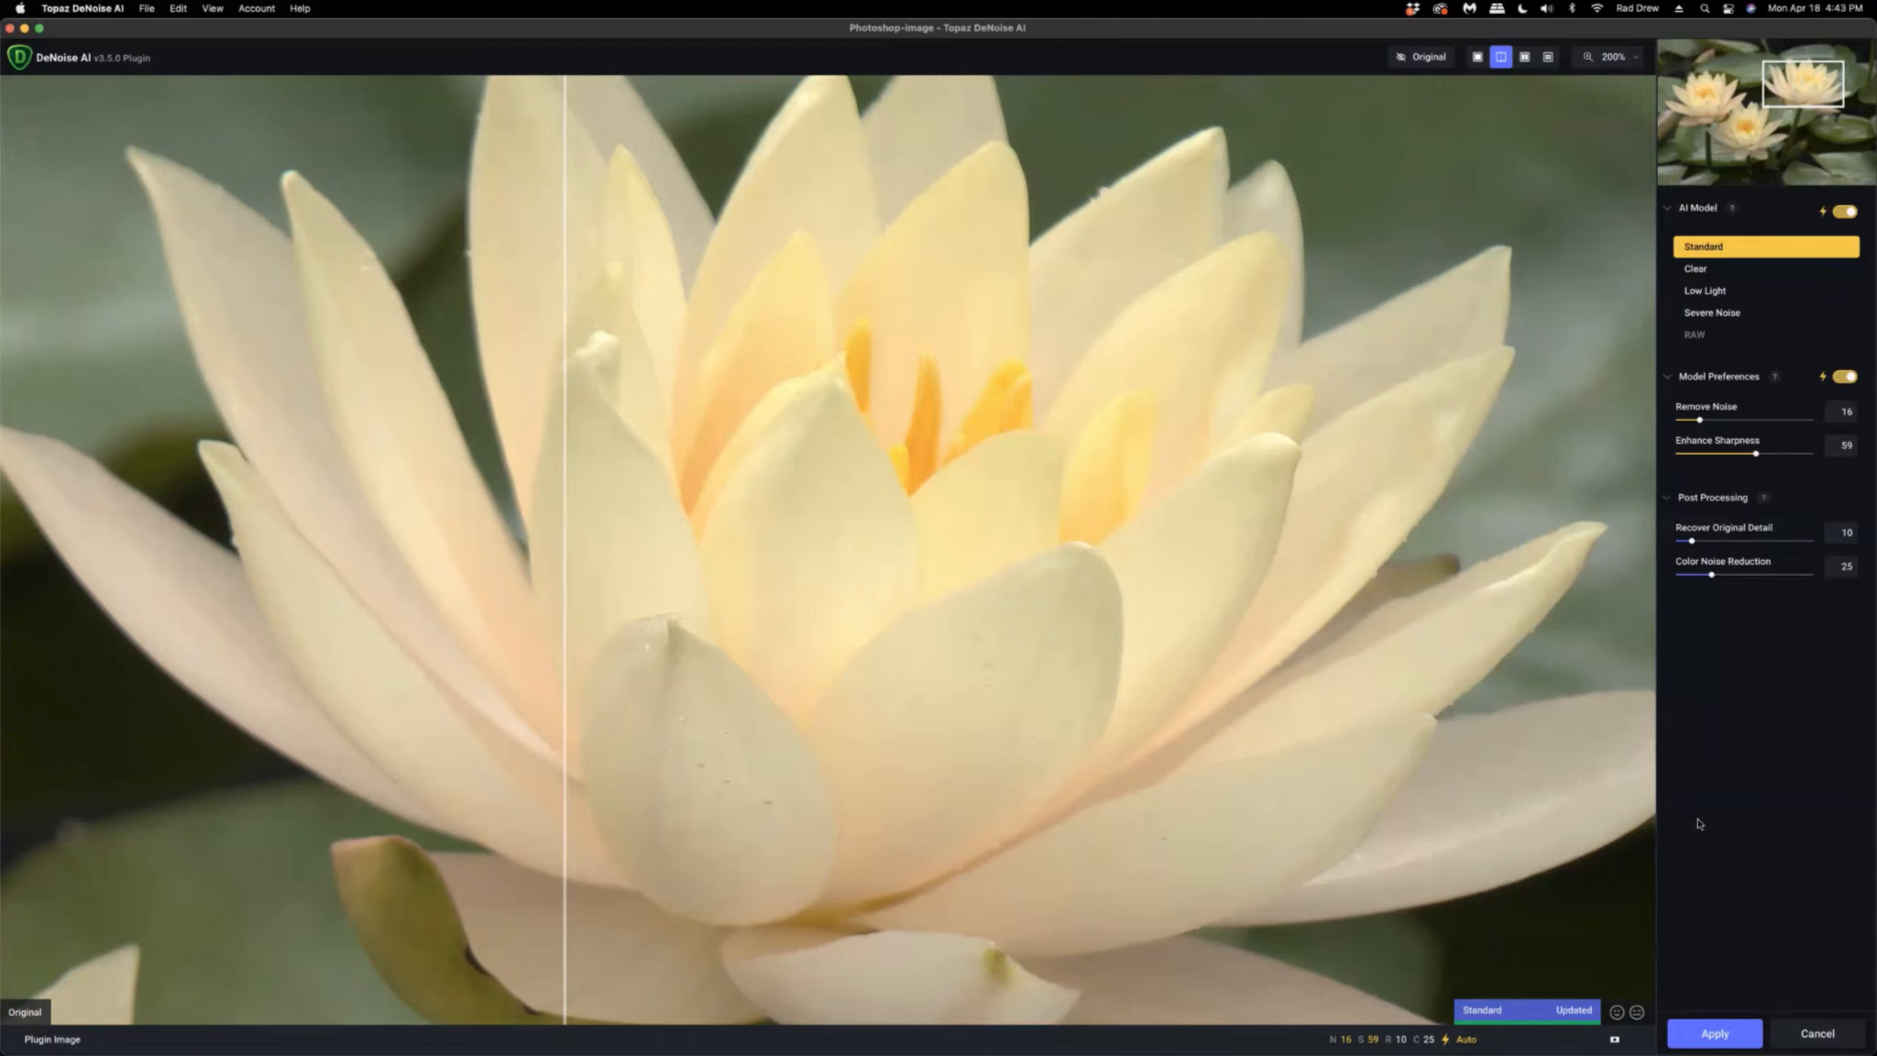
left_click(1712, 1037)
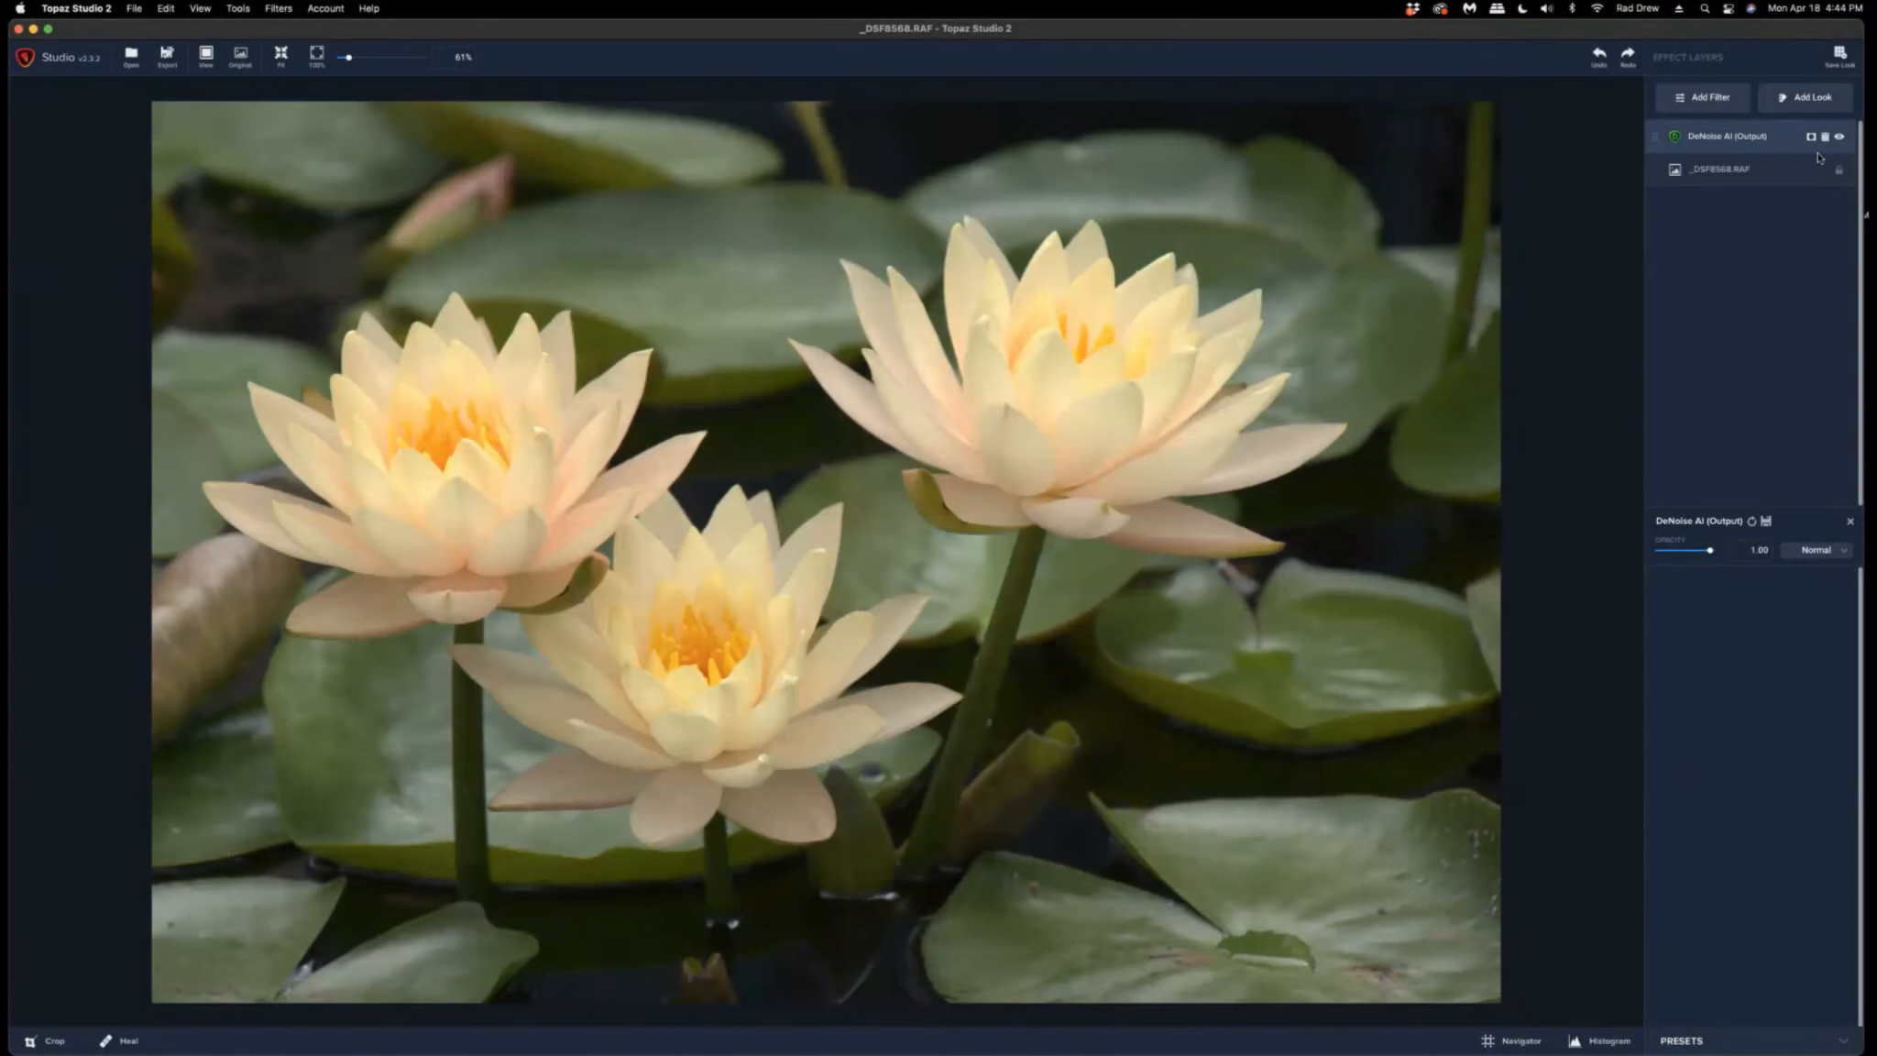
Add a Sharpen AI filter and zoom its preview to fit the whole image.
left_click(1702, 98)
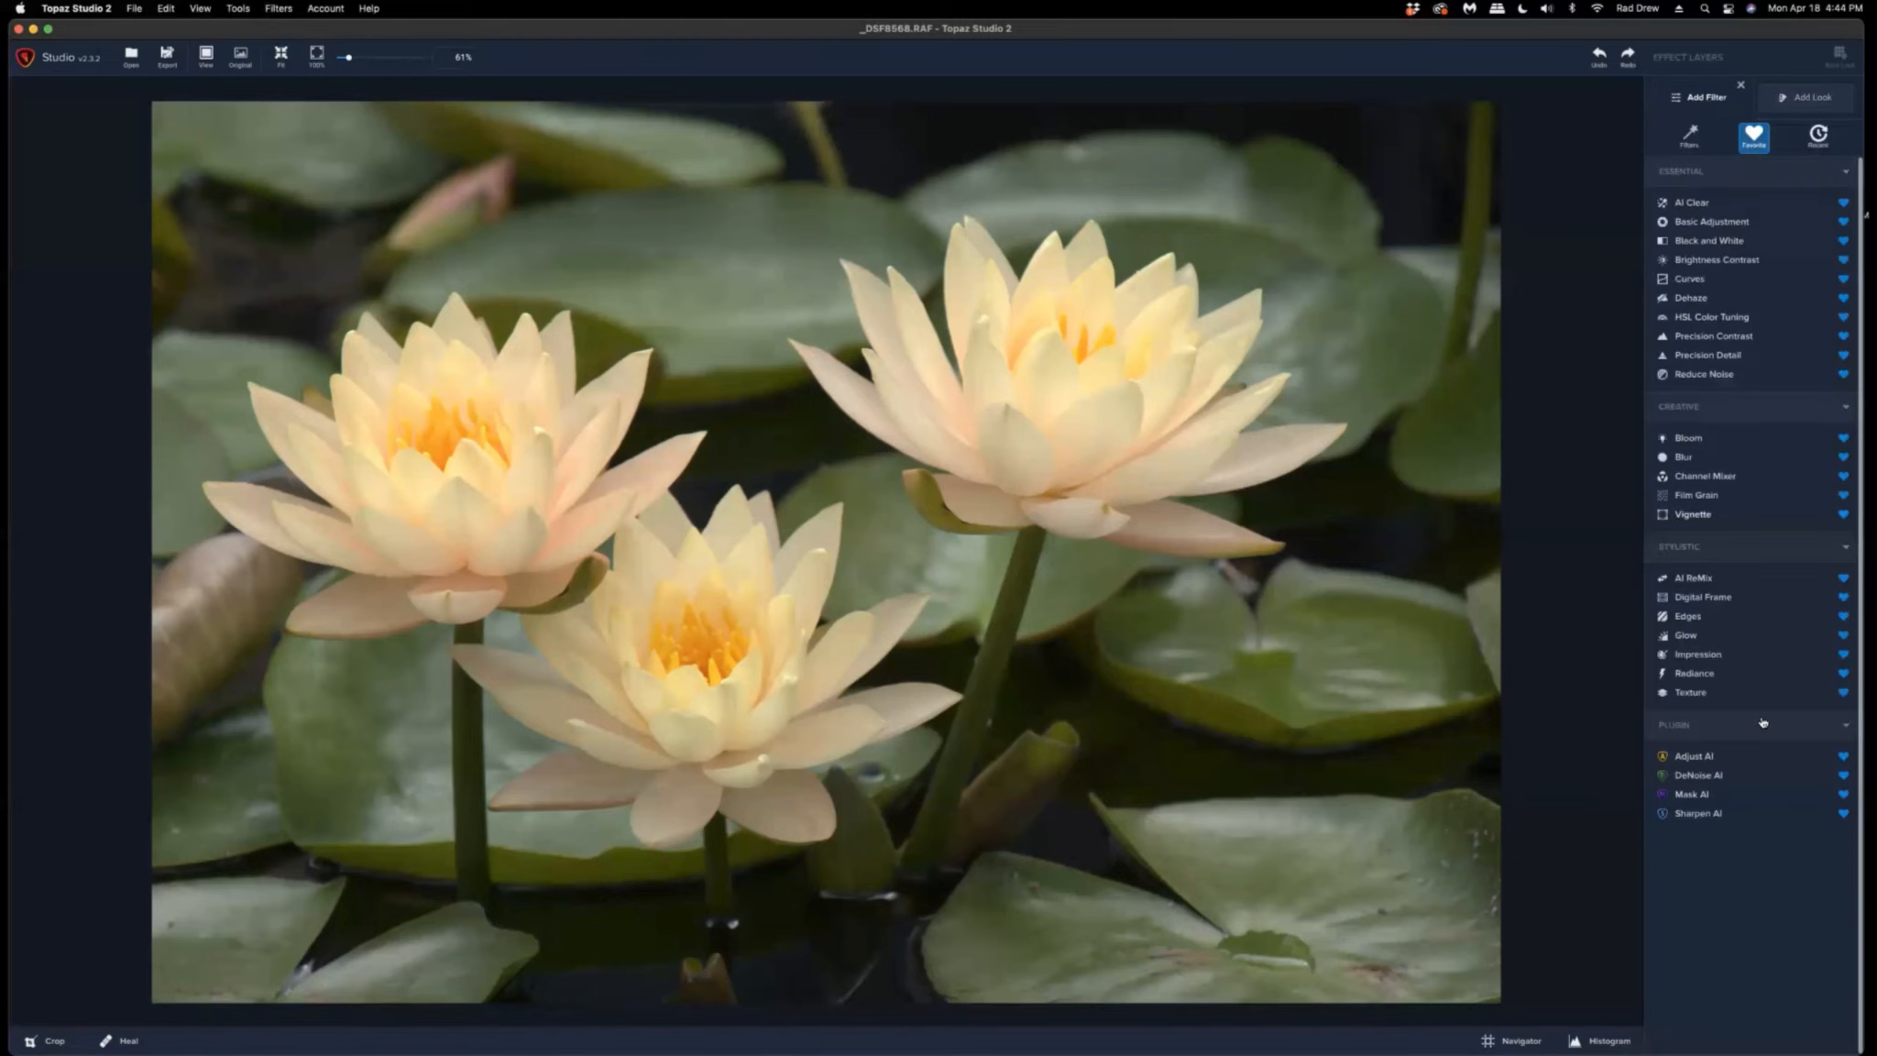
left_click(1700, 814)
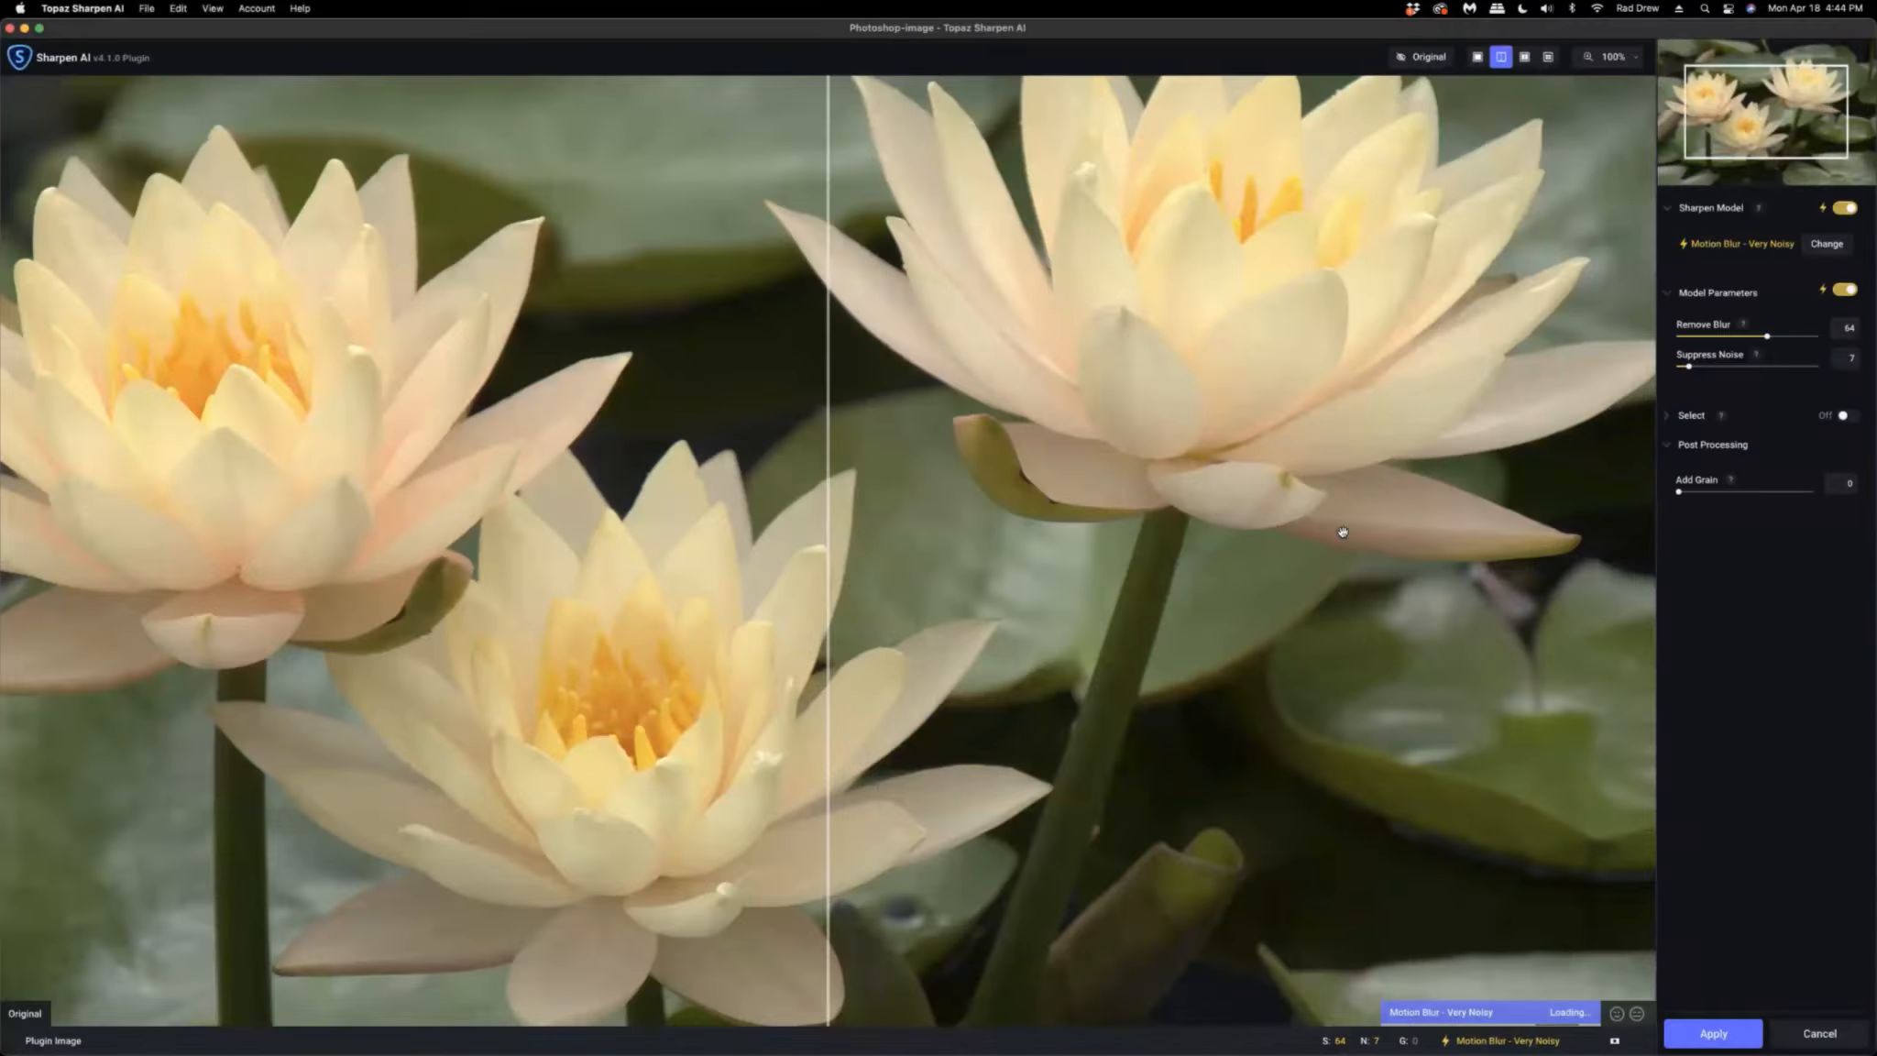
left_click(1635, 61)
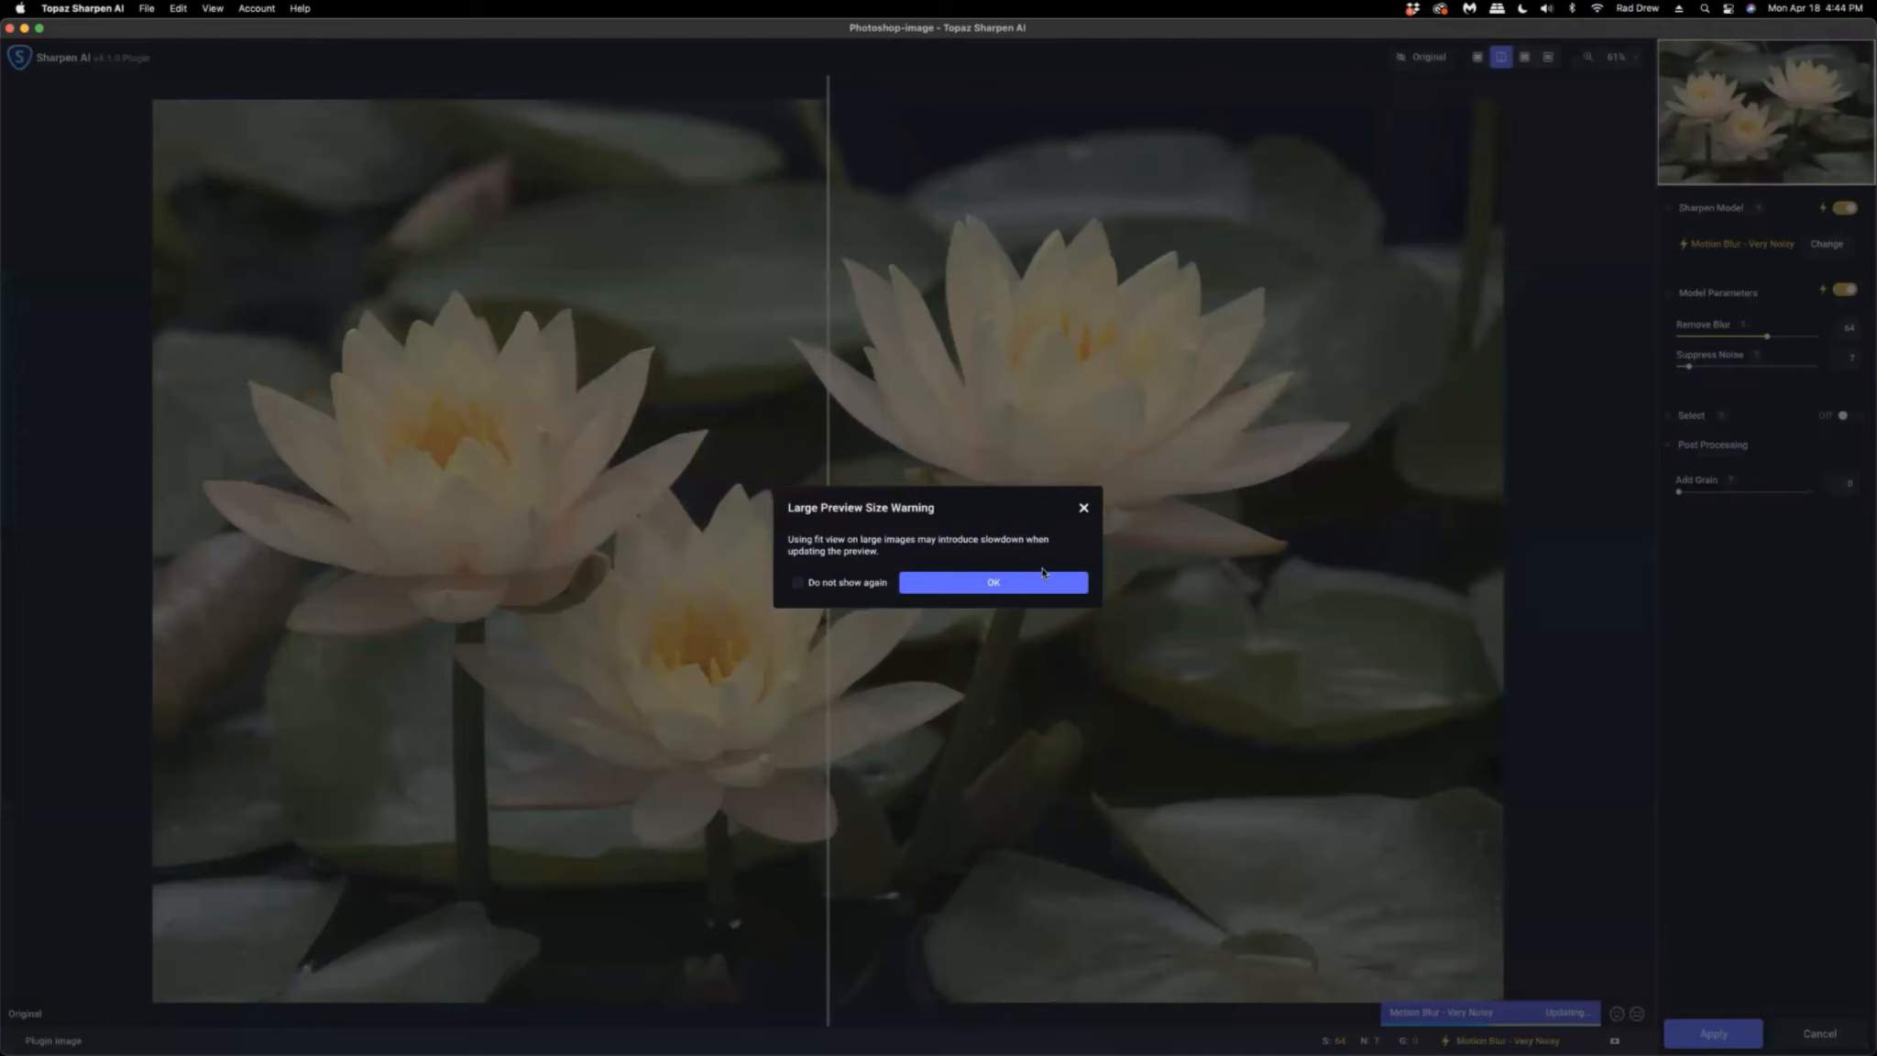
left_click(984, 587)
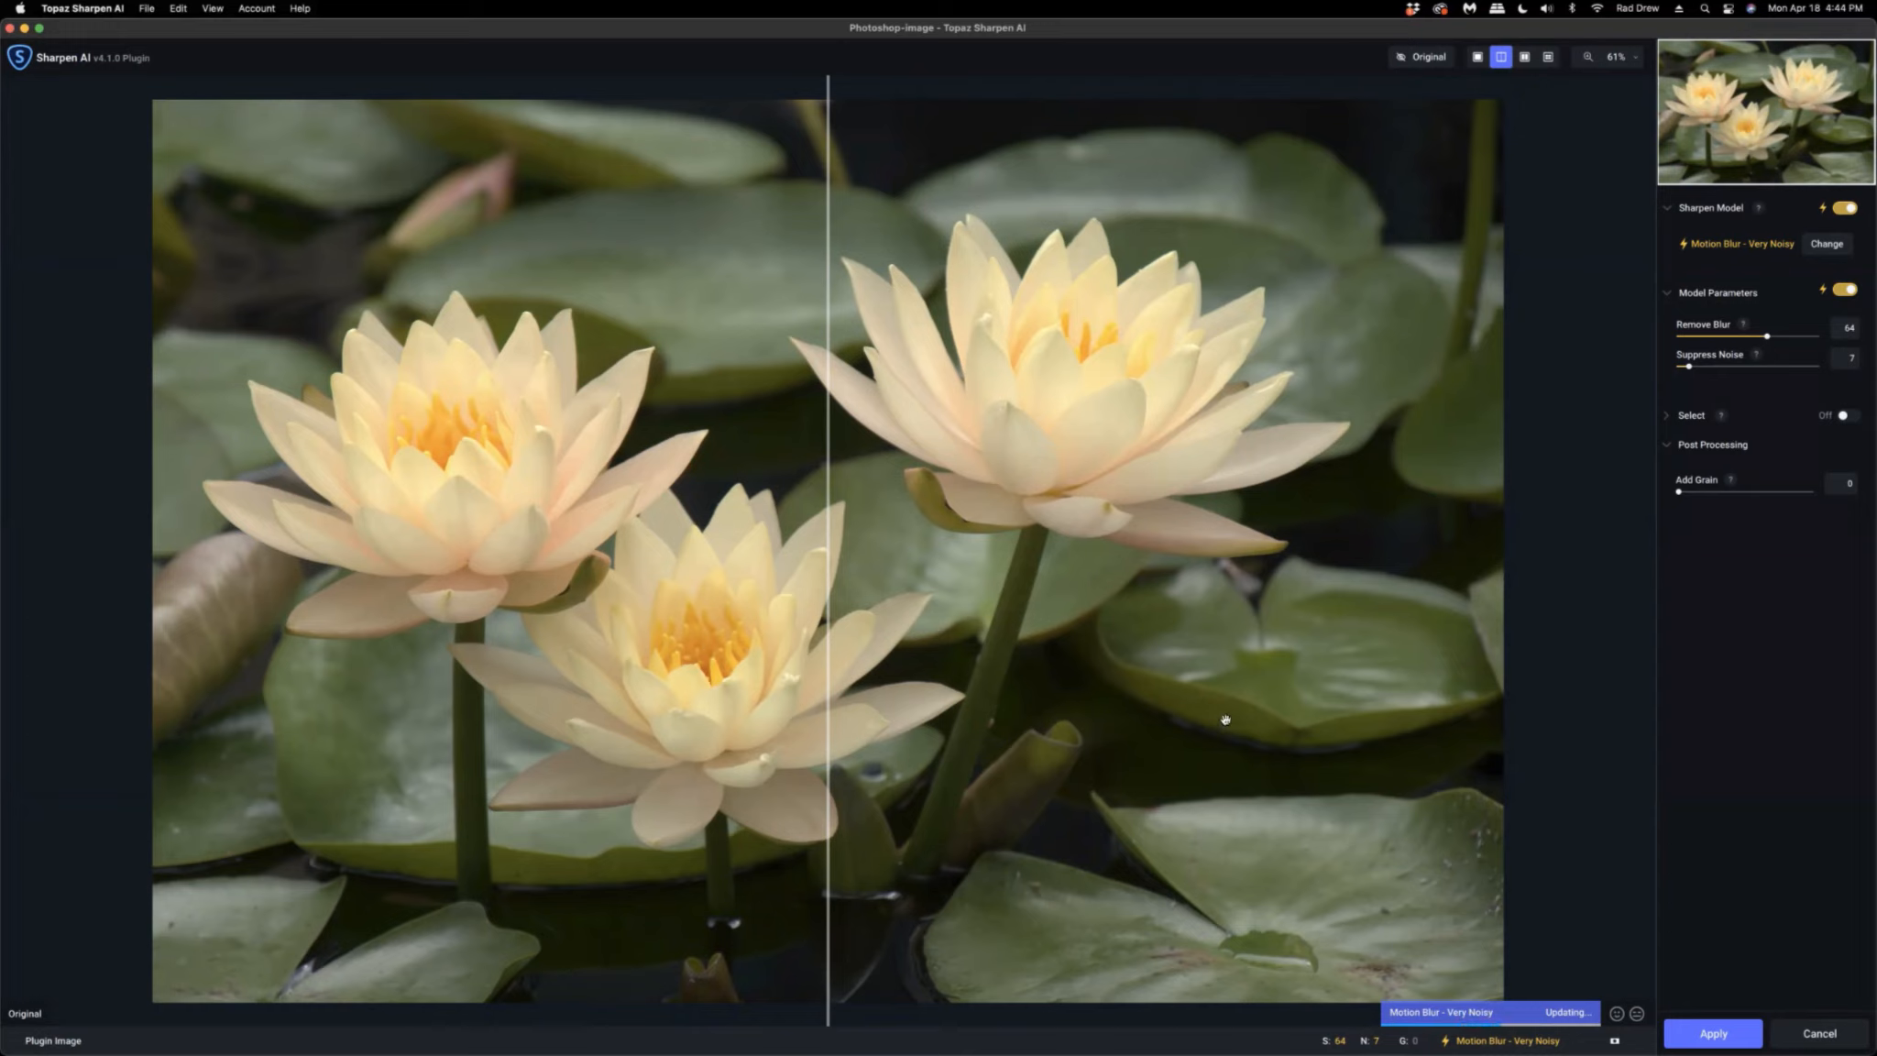
Turn on the Sharpen AI selection using Auto - Subjects and open the mask for refinement.
left_click(1695, 417)
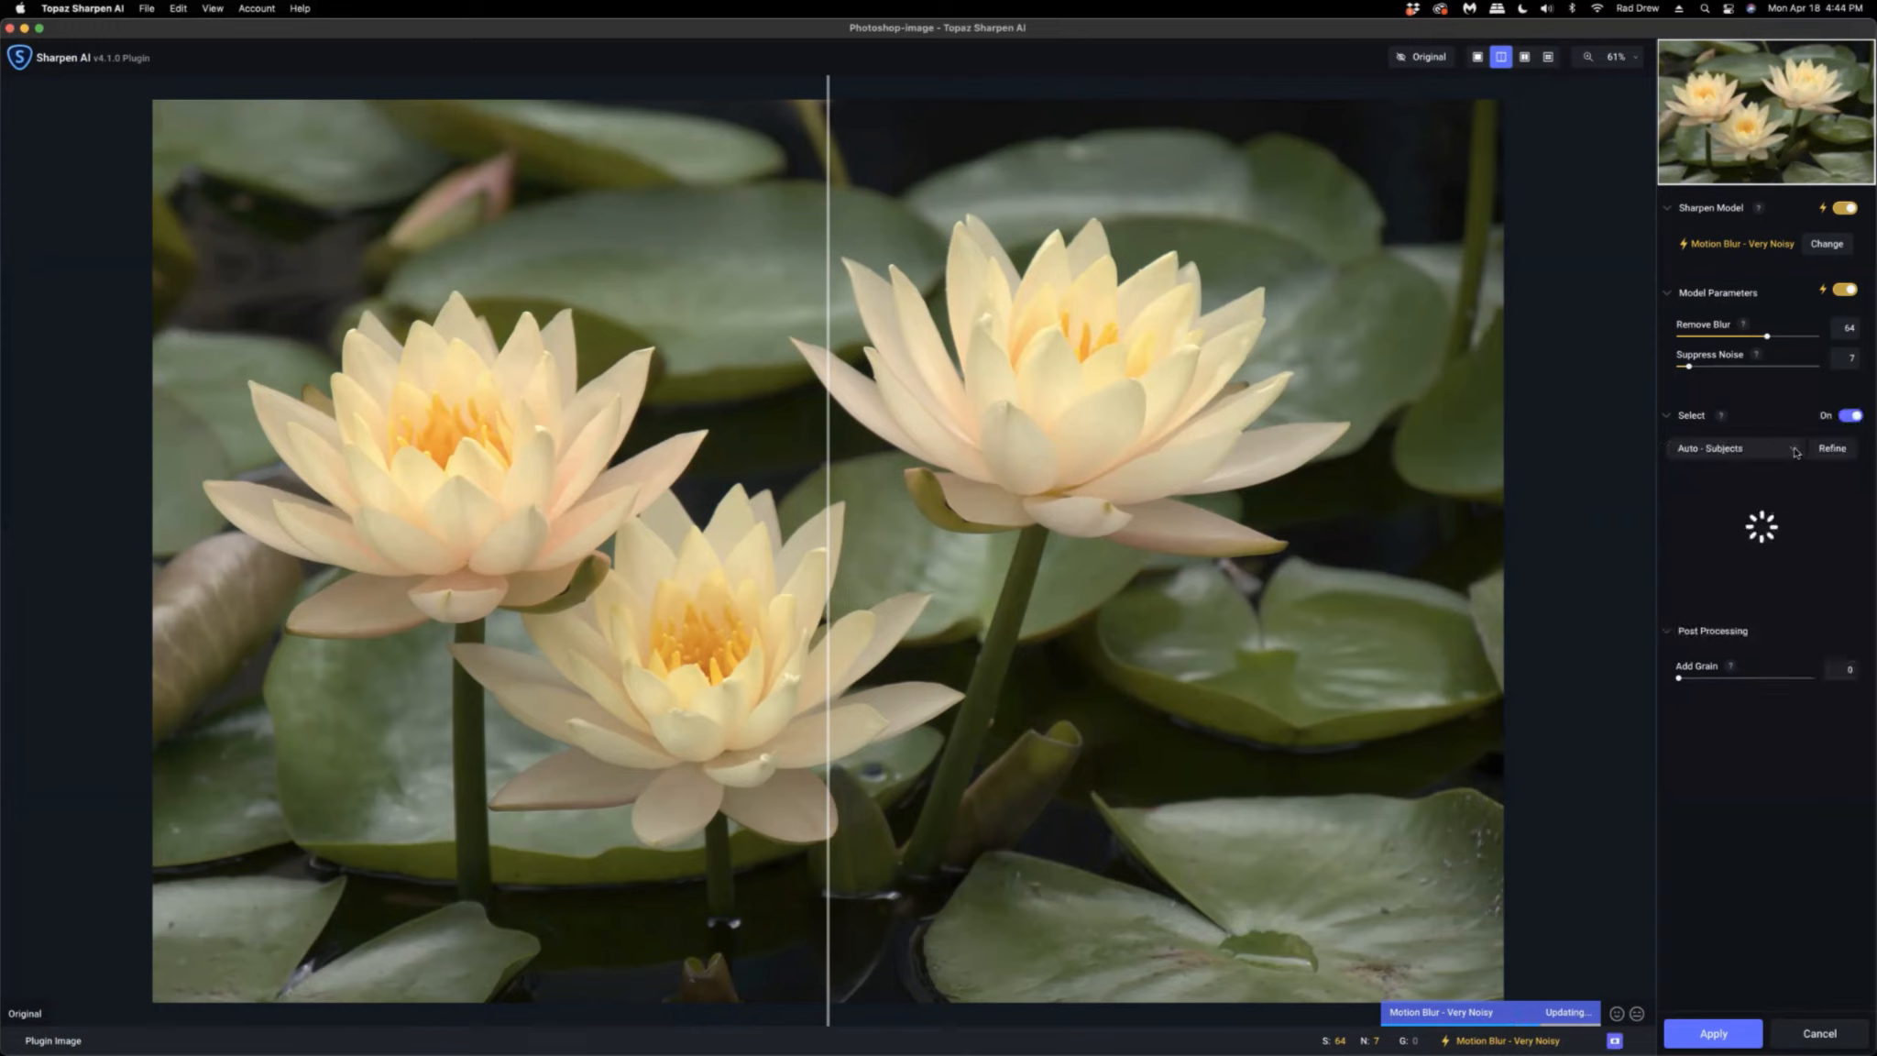
left_click(1792, 452)
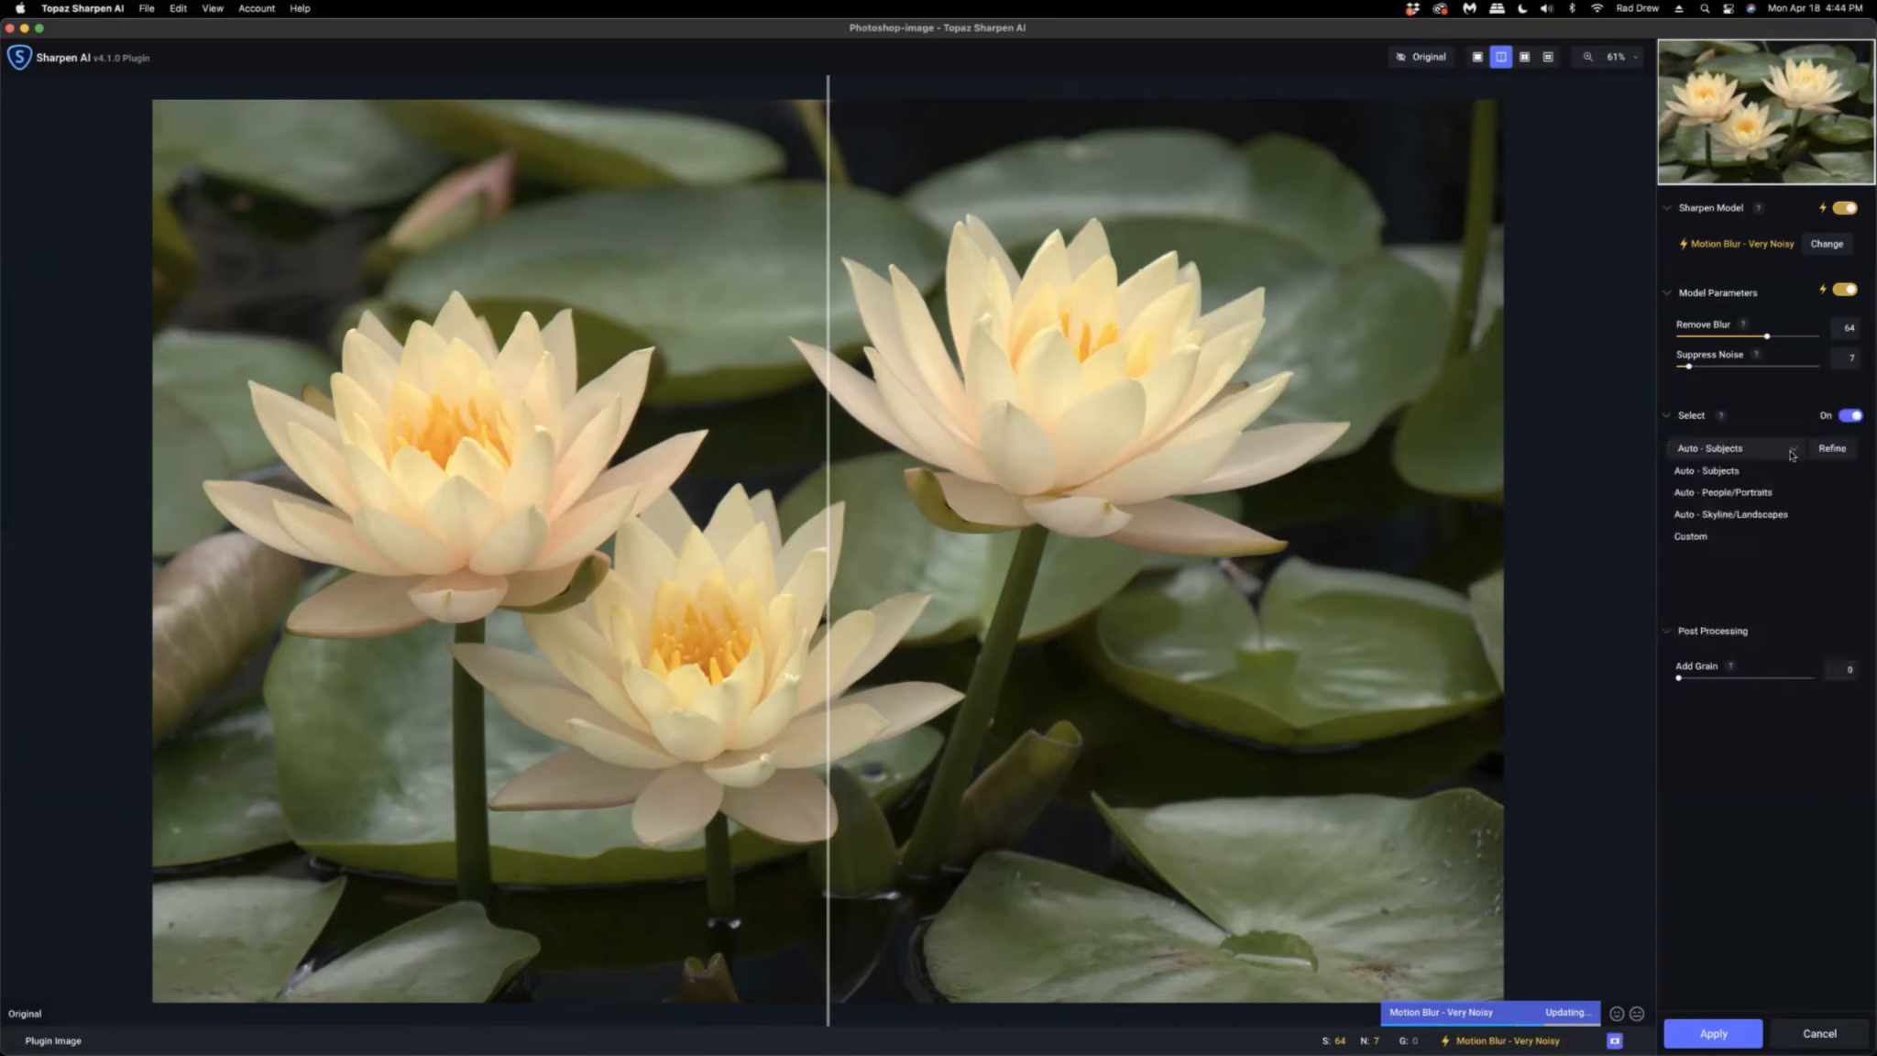
left_click(1716, 473)
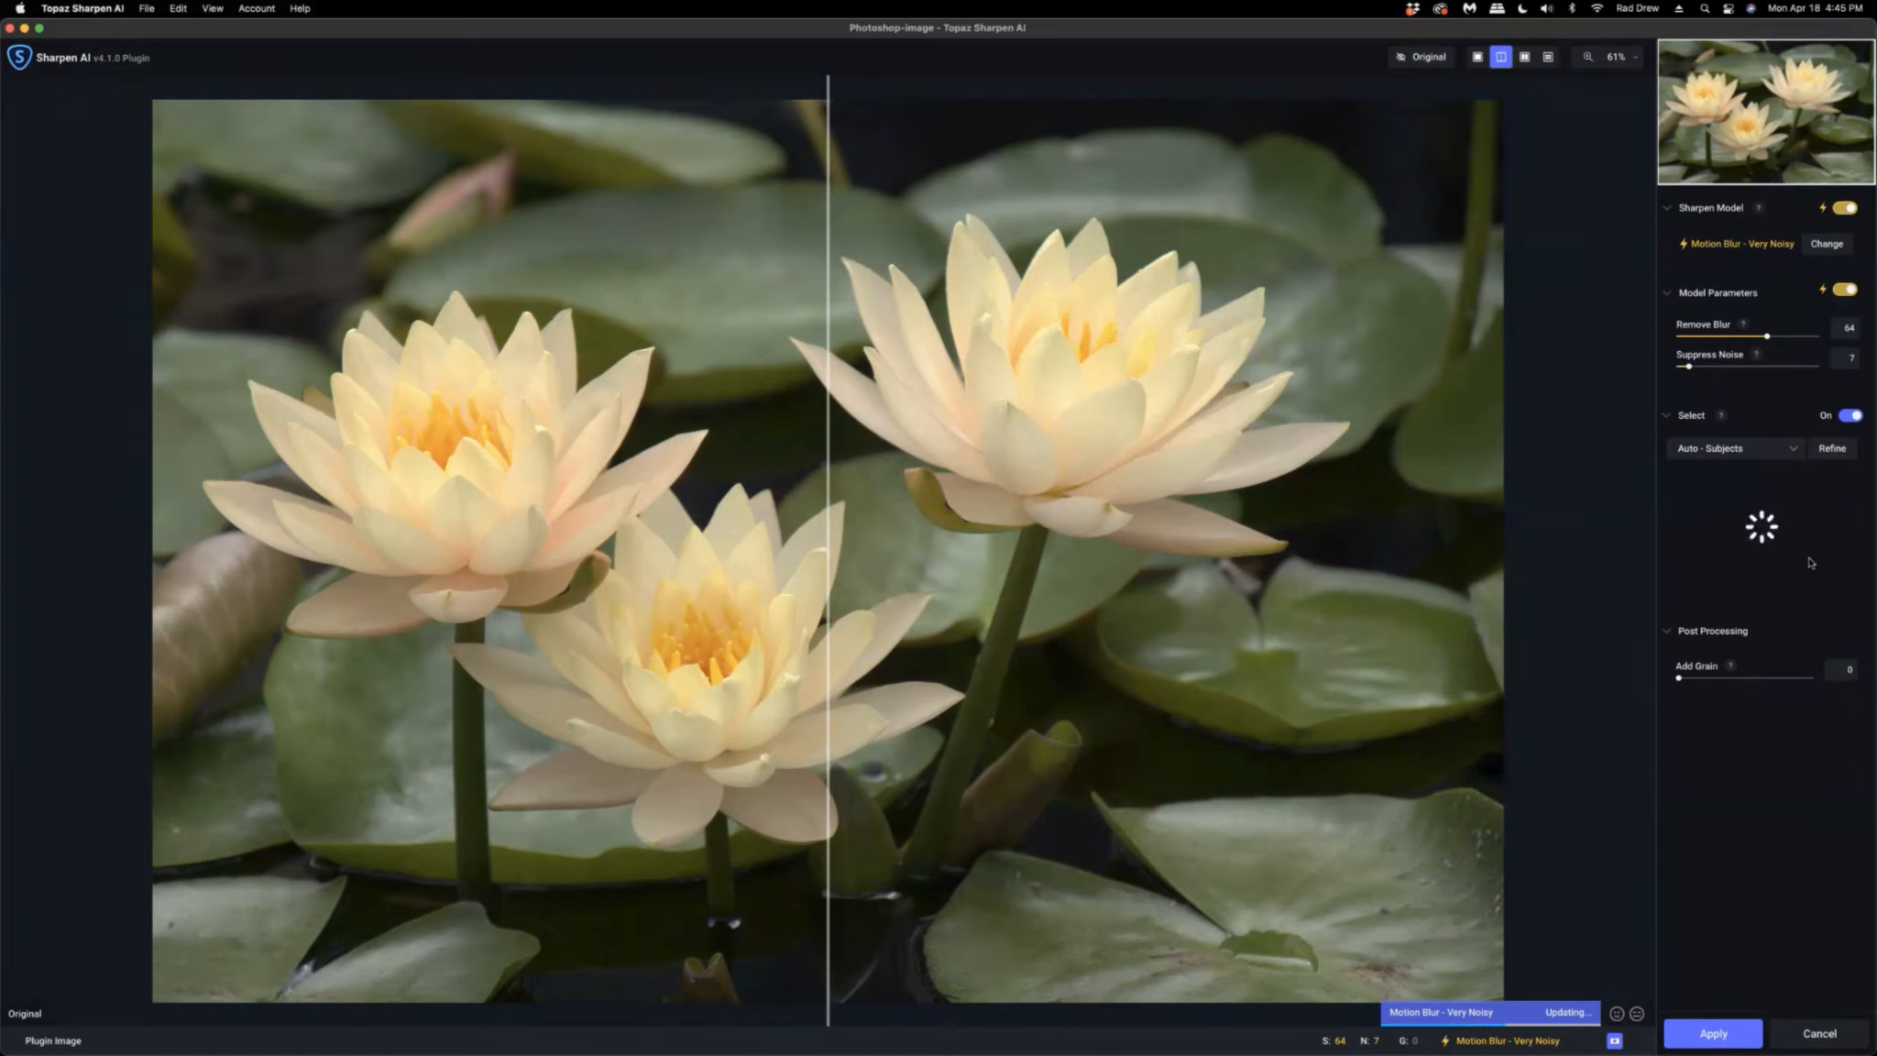
left_click(1615, 1040)
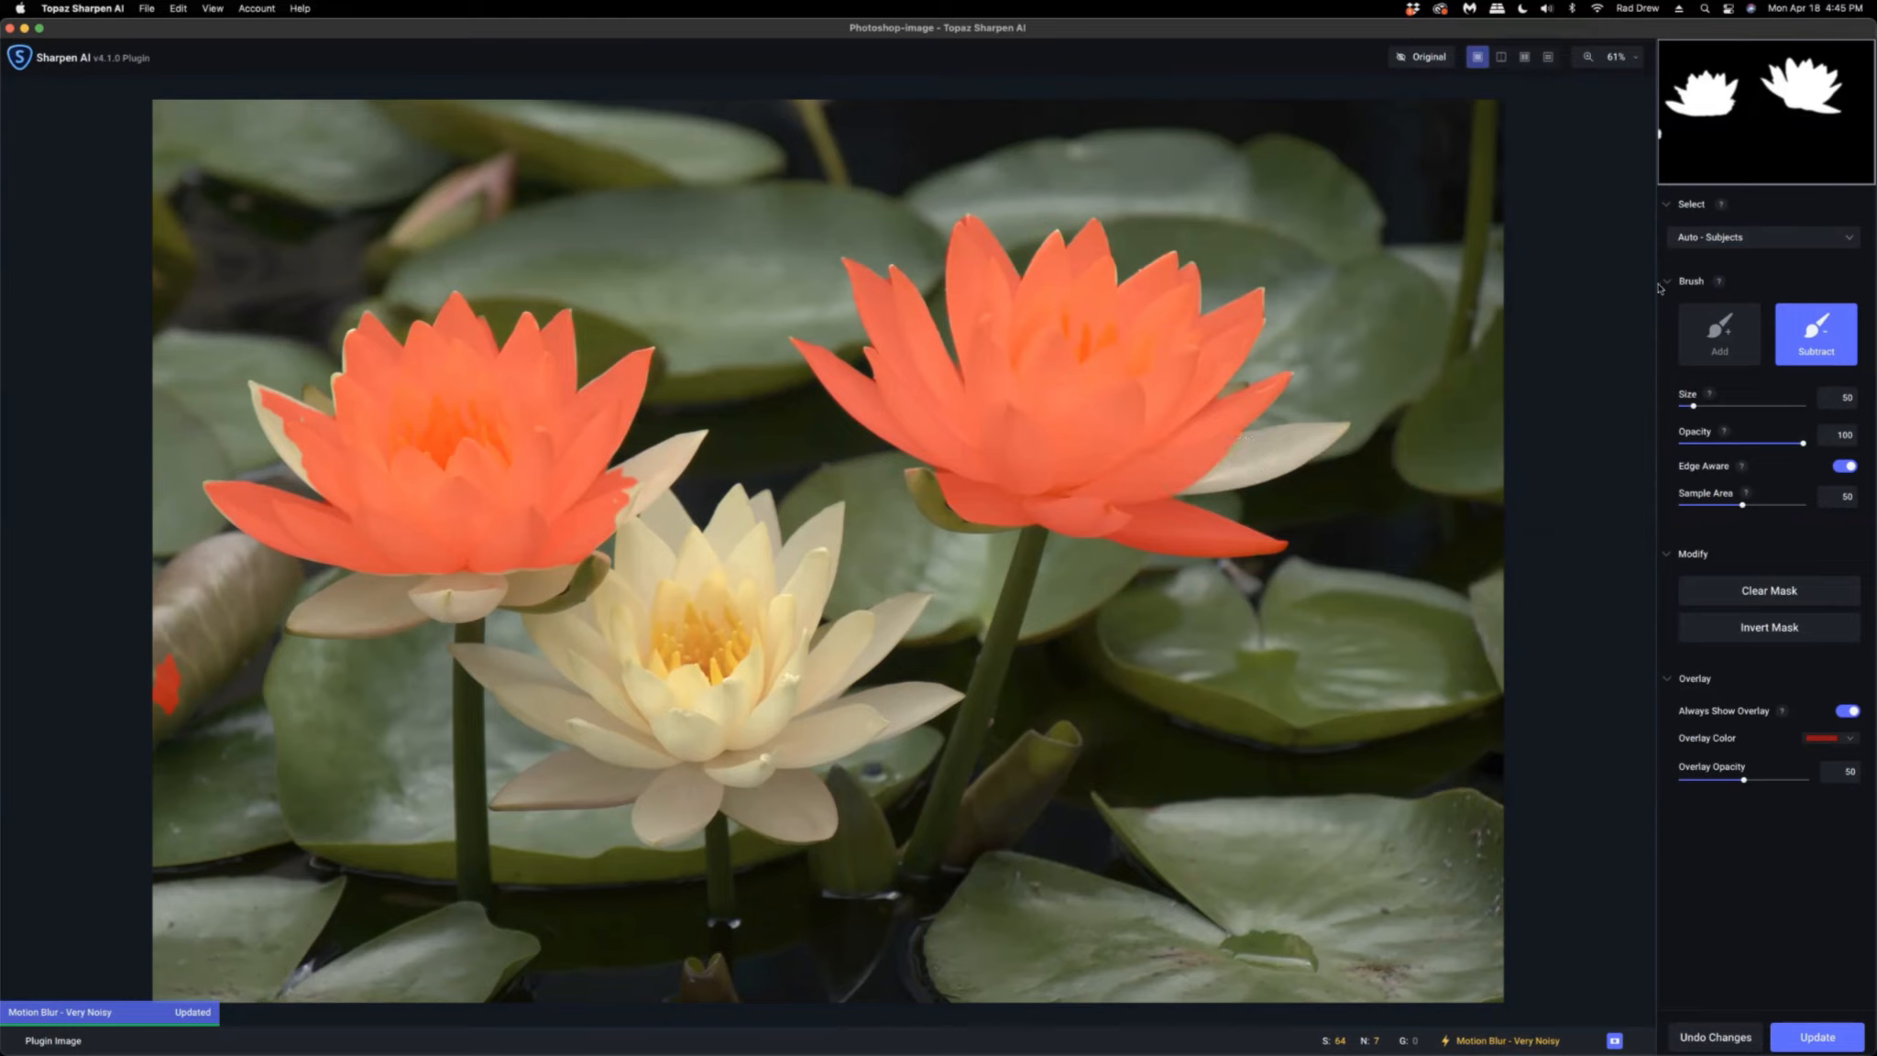
Paint with the Add brush to extend the mask over the outer petals of the left flower.
left_click(1722, 338)
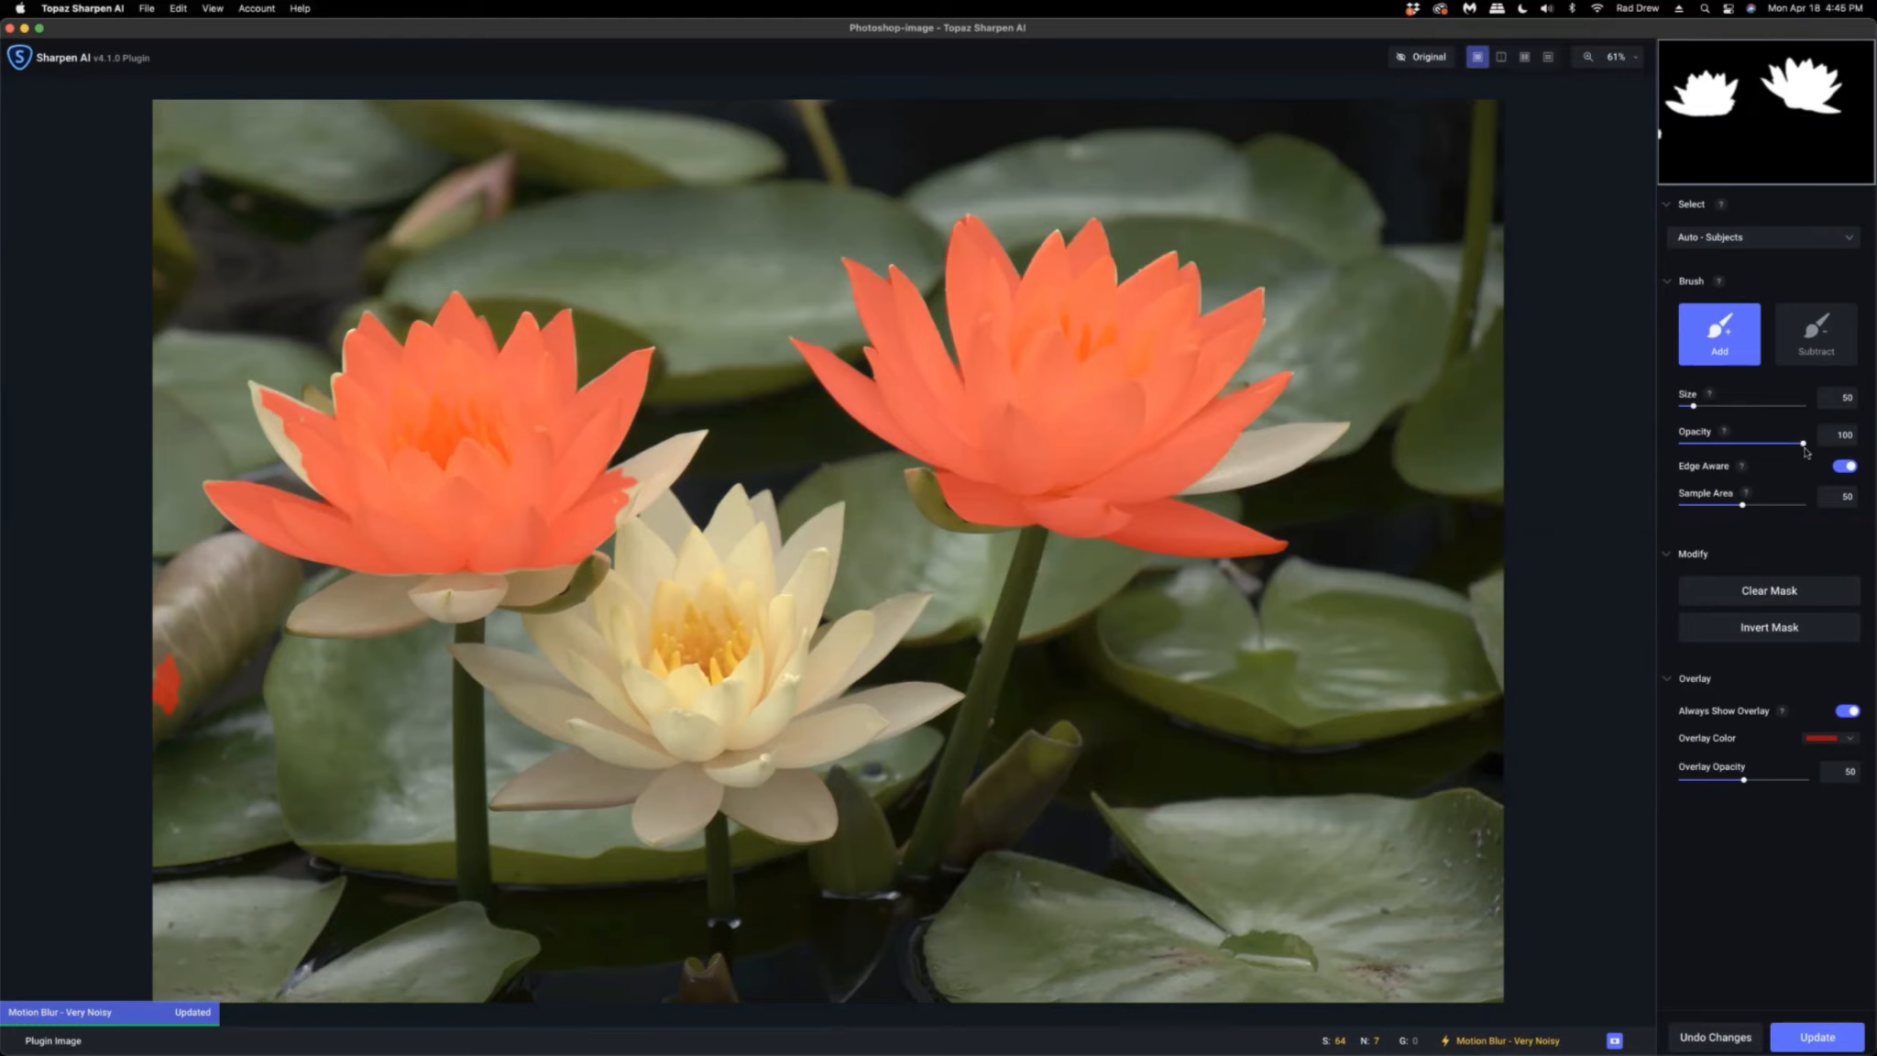
mouse_move(1208, 471)
left_mouse_down()
mouse_move(1322, 433)
mouse_move(1224, 455)
mouse_move(1197, 485)
mouse_move(1323, 427)
left_mouse_up()
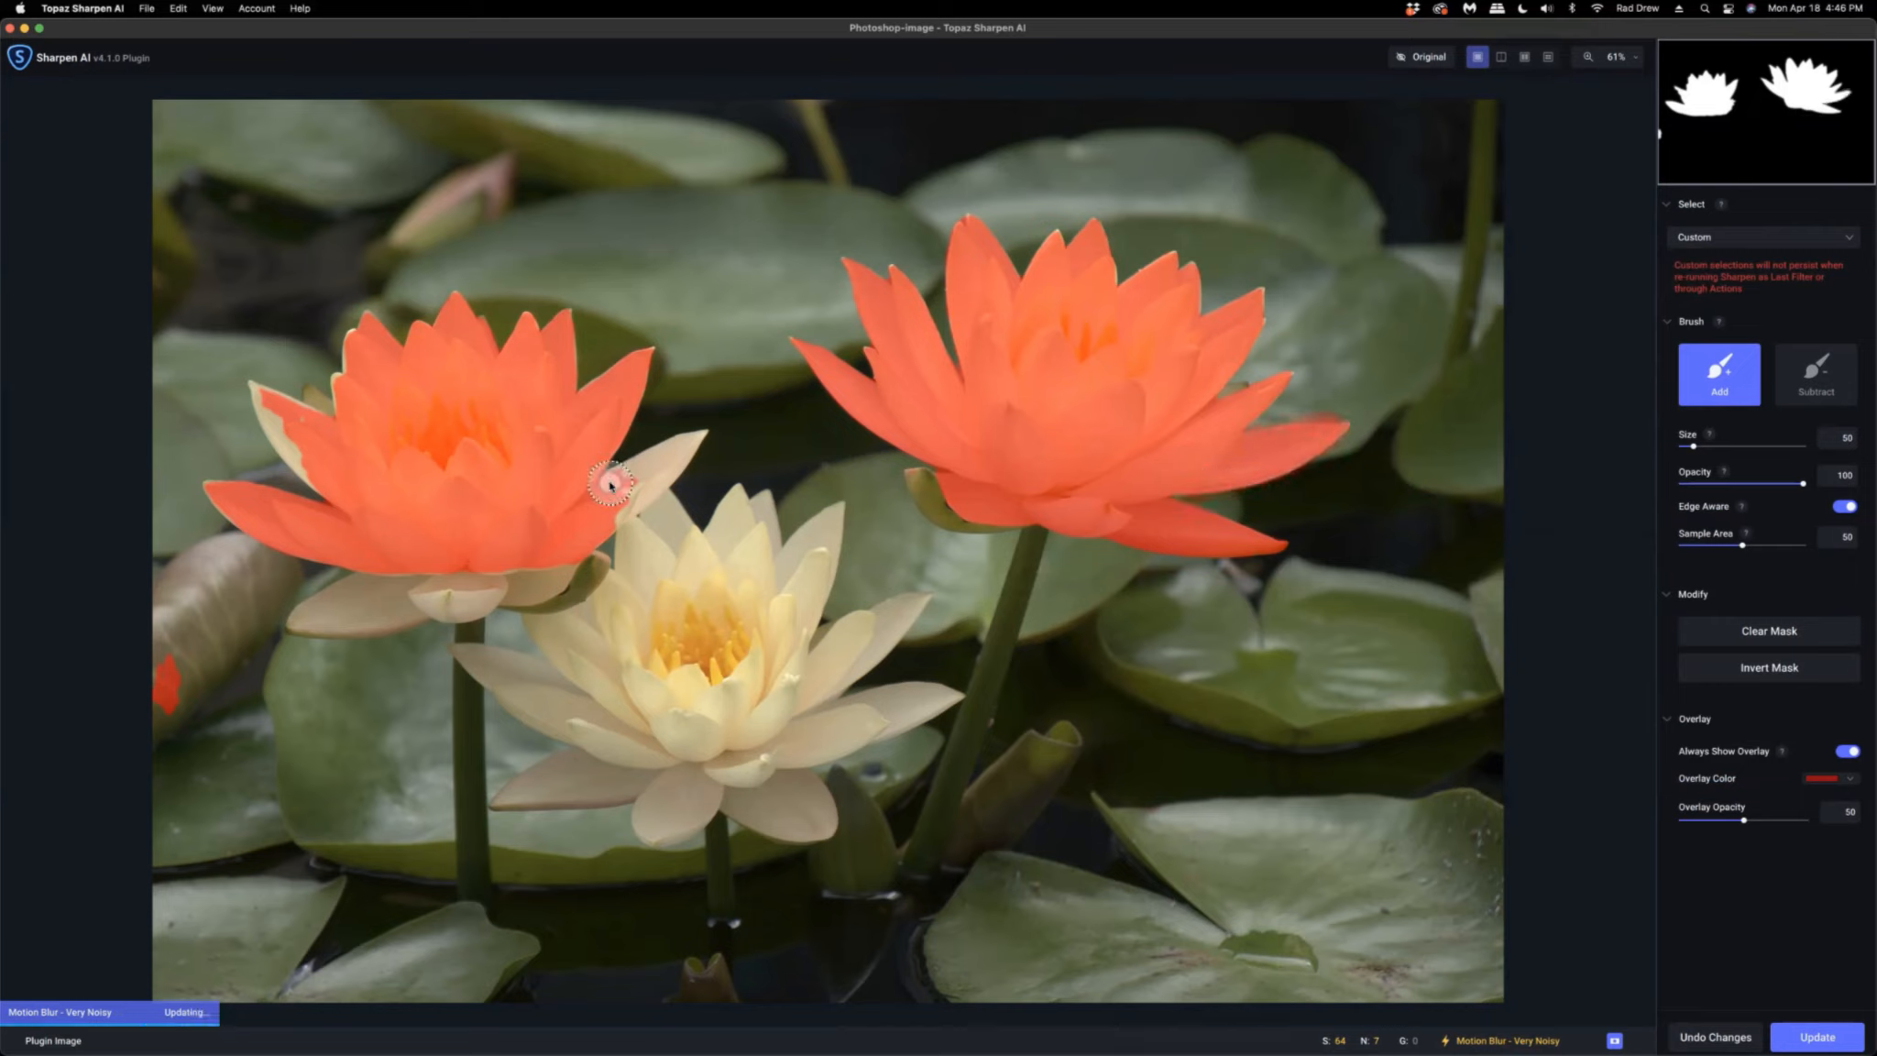
left_click_drag(614, 486, 688, 444)
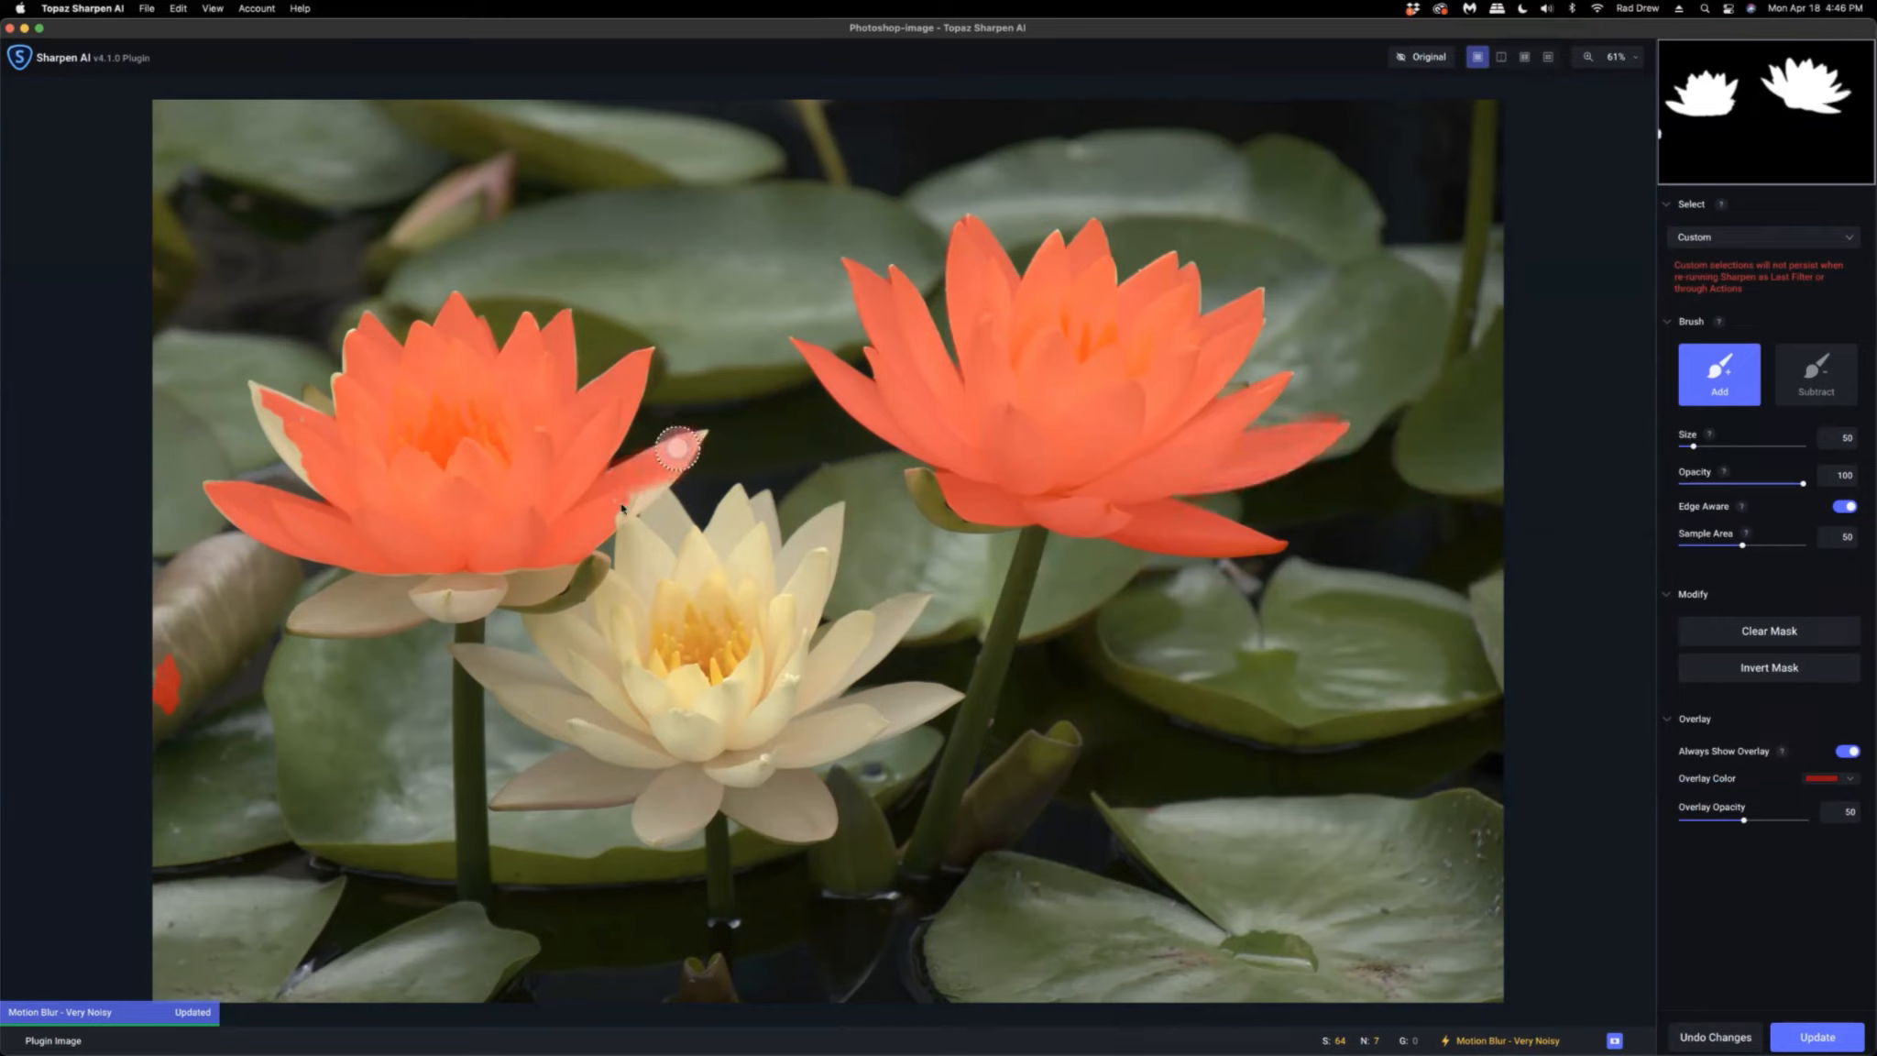
mouse_move(548, 568)
left_mouse_down()
mouse_move(359, 613)
mouse_move(373, 595)
mouse_move(395, 623)
mouse_move(412, 611)
mouse_move(383, 599)
mouse_move(331, 616)
mouse_move(380, 584)
mouse_move(346, 492)
mouse_move(385, 394)
left_mouse_up()
Paint the lower flower into the mask with a brush of about 201, then update the mask.
left_click_drag(1693, 446, 1730, 447)
mouse_move(710, 630)
left_mouse_down()
mouse_move(764, 726)
mouse_move(583, 710)
left_mouse_up()
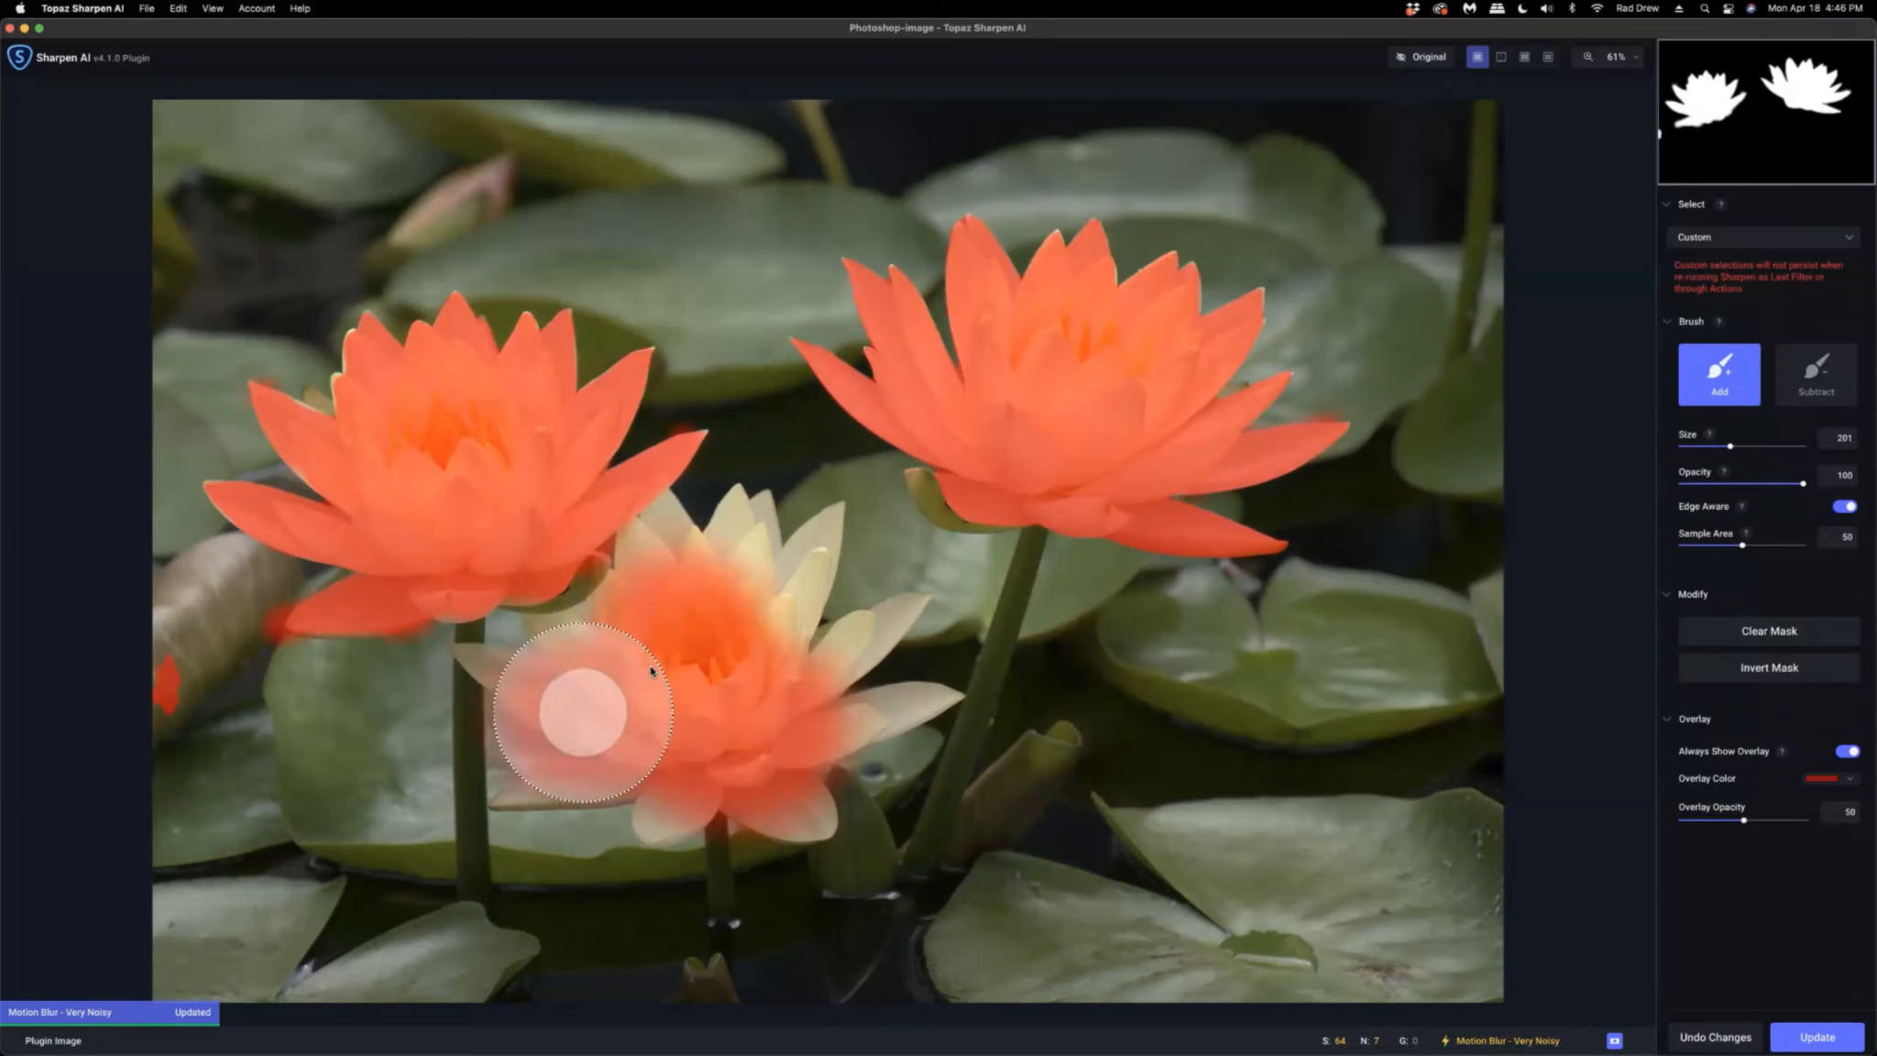
left_click_drag(1730, 447, 1698, 446)
mouse_move(661, 529)
left_mouse_down()
mouse_move(539, 671)
mouse_move(738, 579)
mouse_move(758, 539)
mouse_move(816, 544)
mouse_move(843, 640)
mouse_move(804, 733)
mouse_move(885, 716)
mouse_move(748, 629)
left_mouse_up()
left_click(1816, 374)
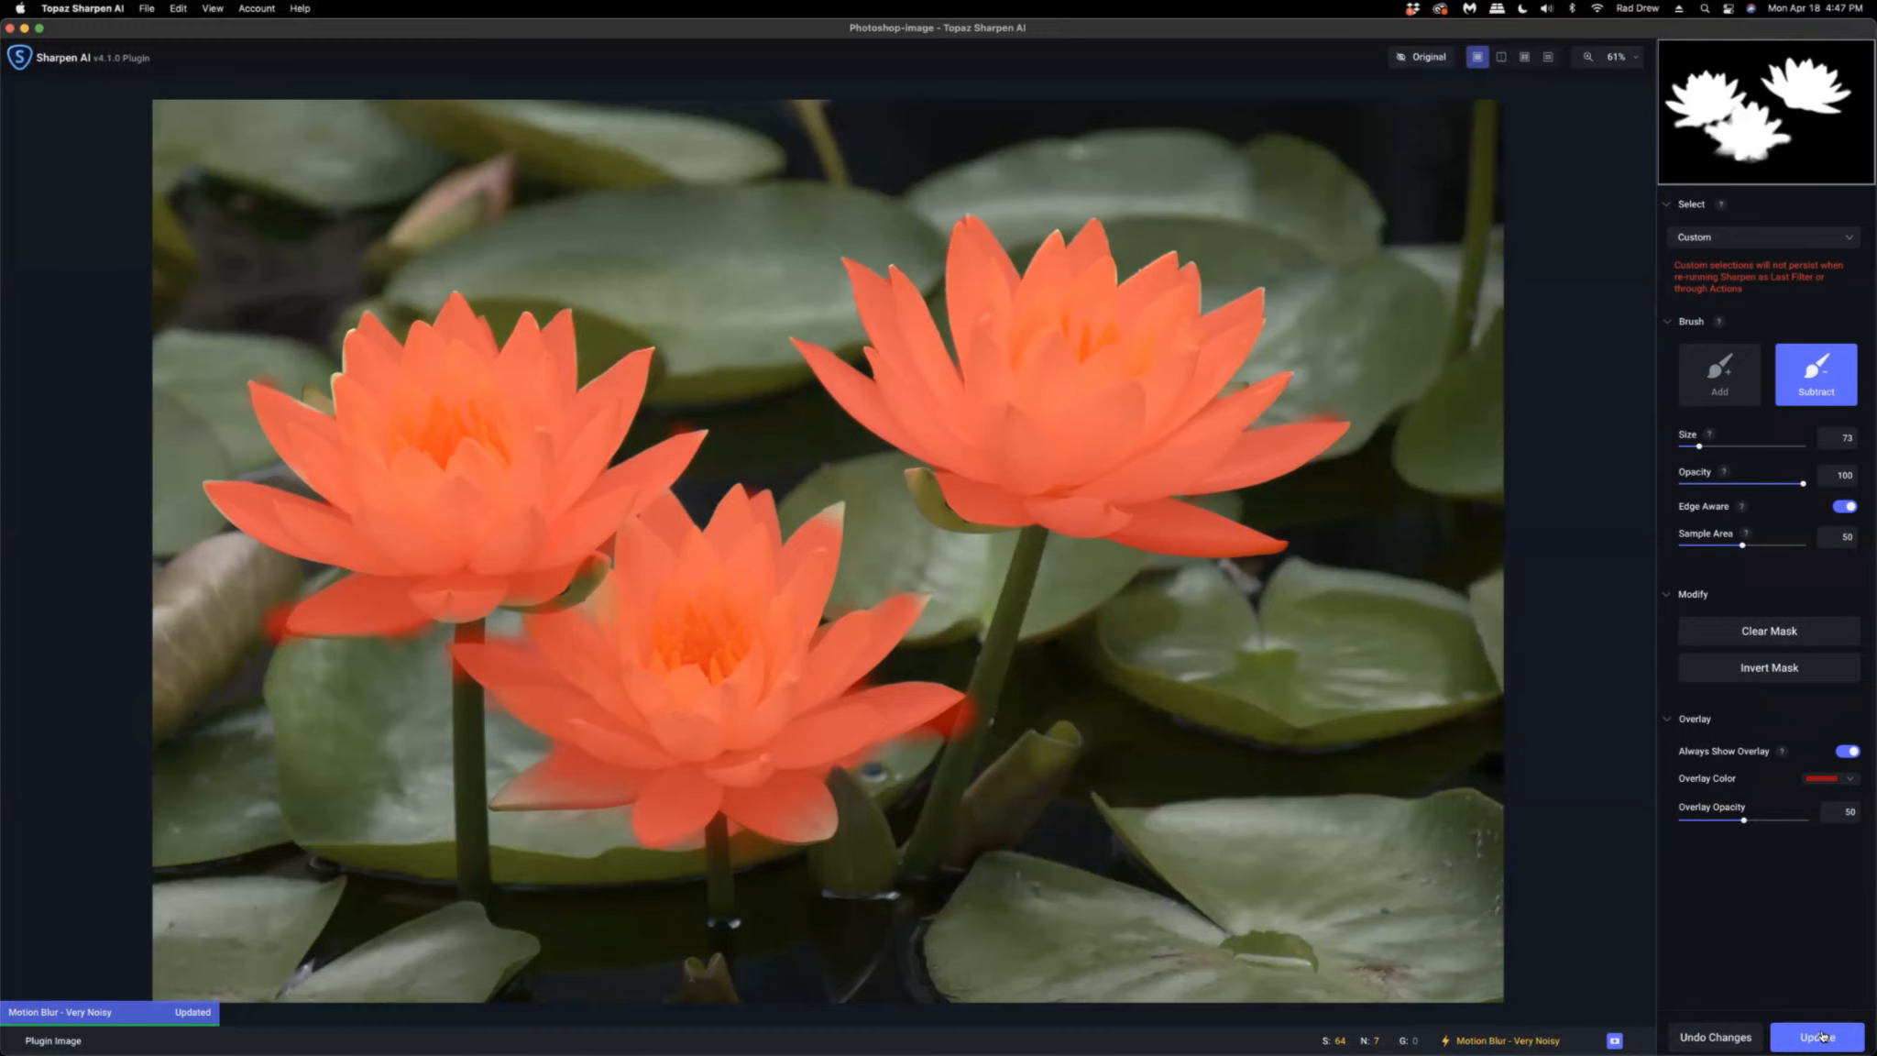
left_click(1816, 1037)
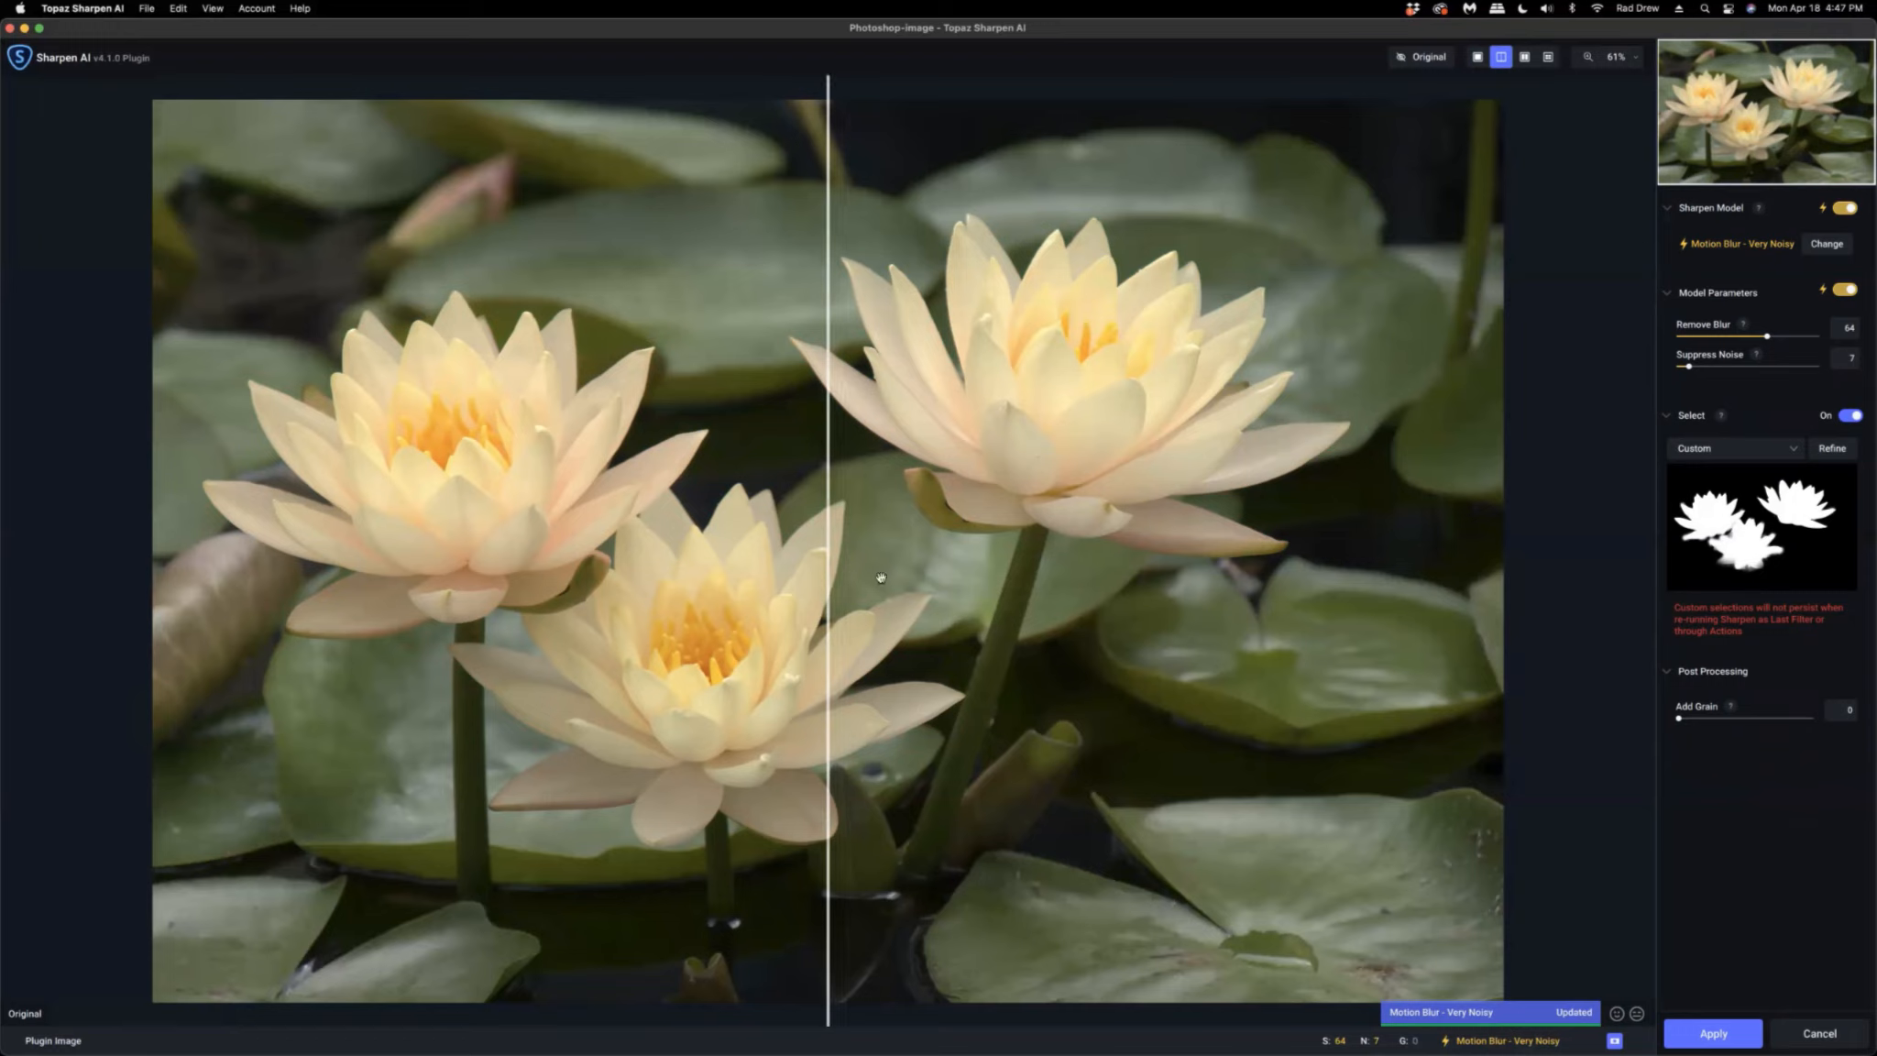
Compare the sharpened result with the original at 200% zoom and apply the Sharpen AI filter.
left_click_drag(826, 560, 1163, 573)
left_click_drag(885, 578, 786, 577)
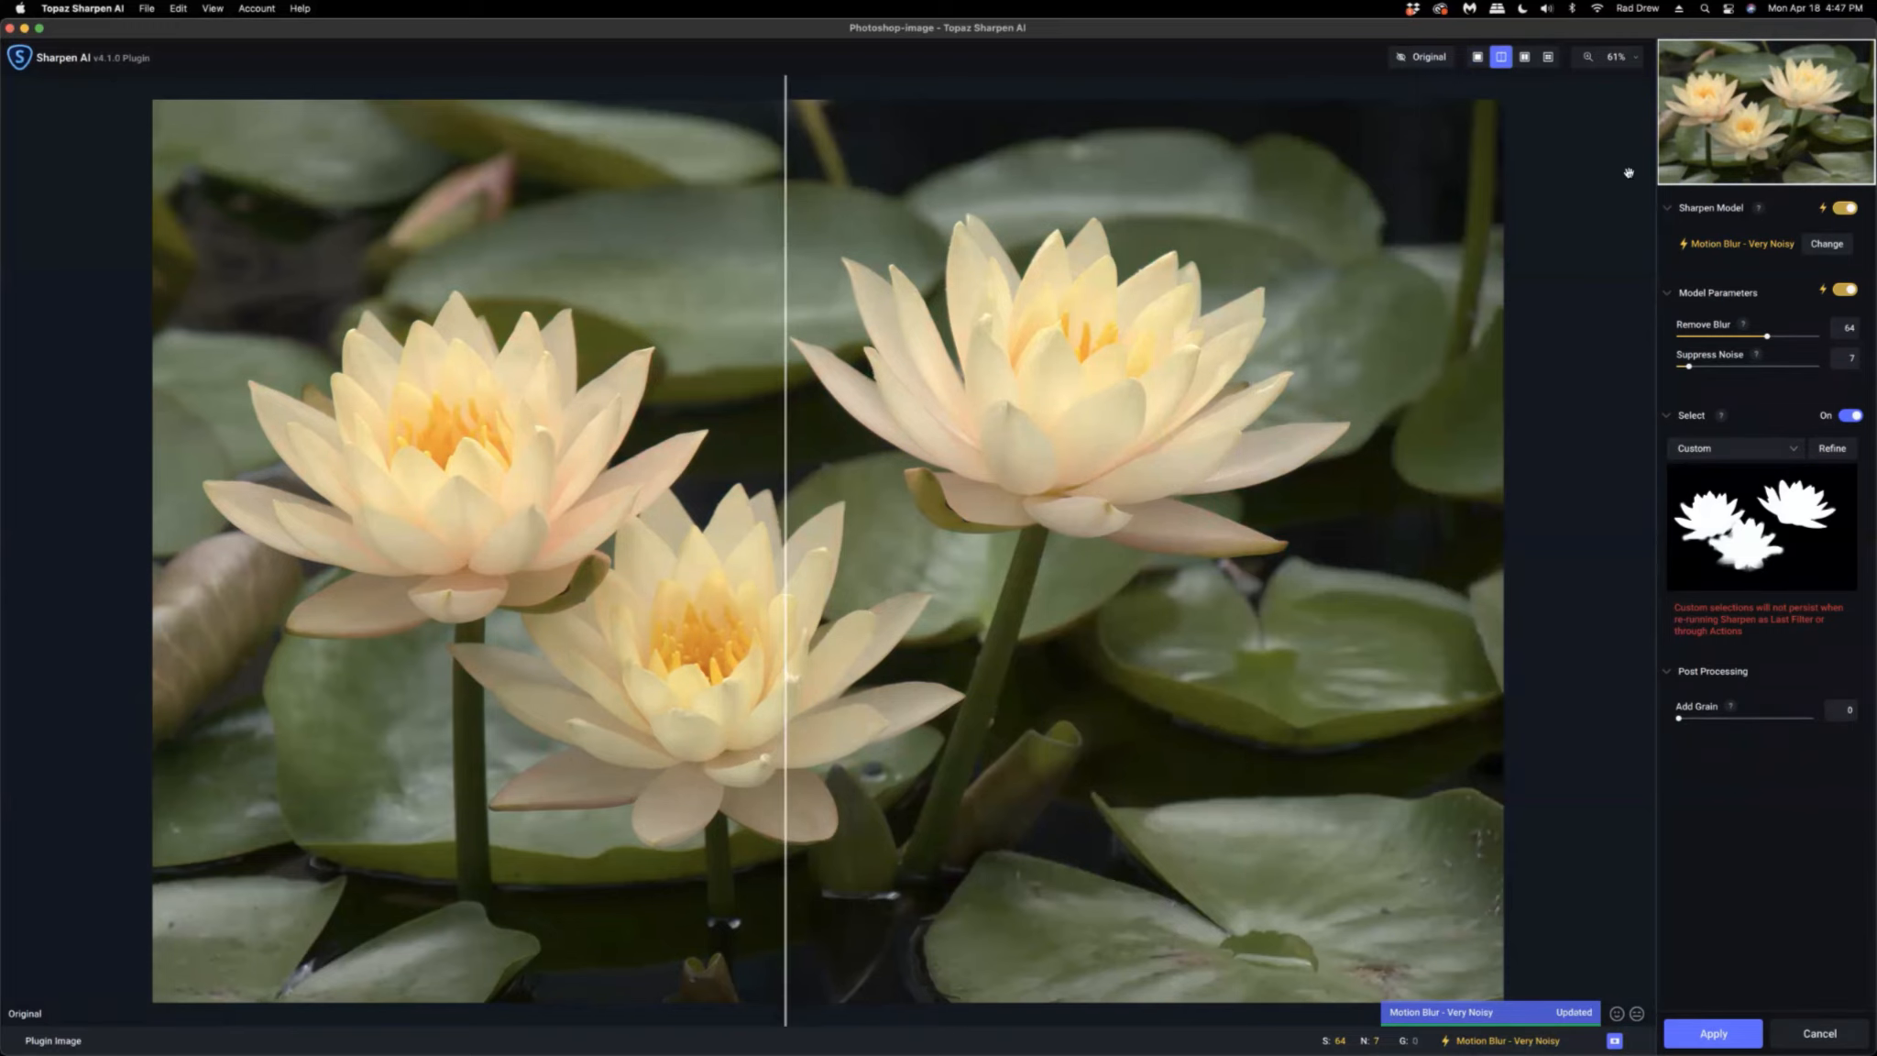
left_click(1636, 60)
left_click(1569, 174)
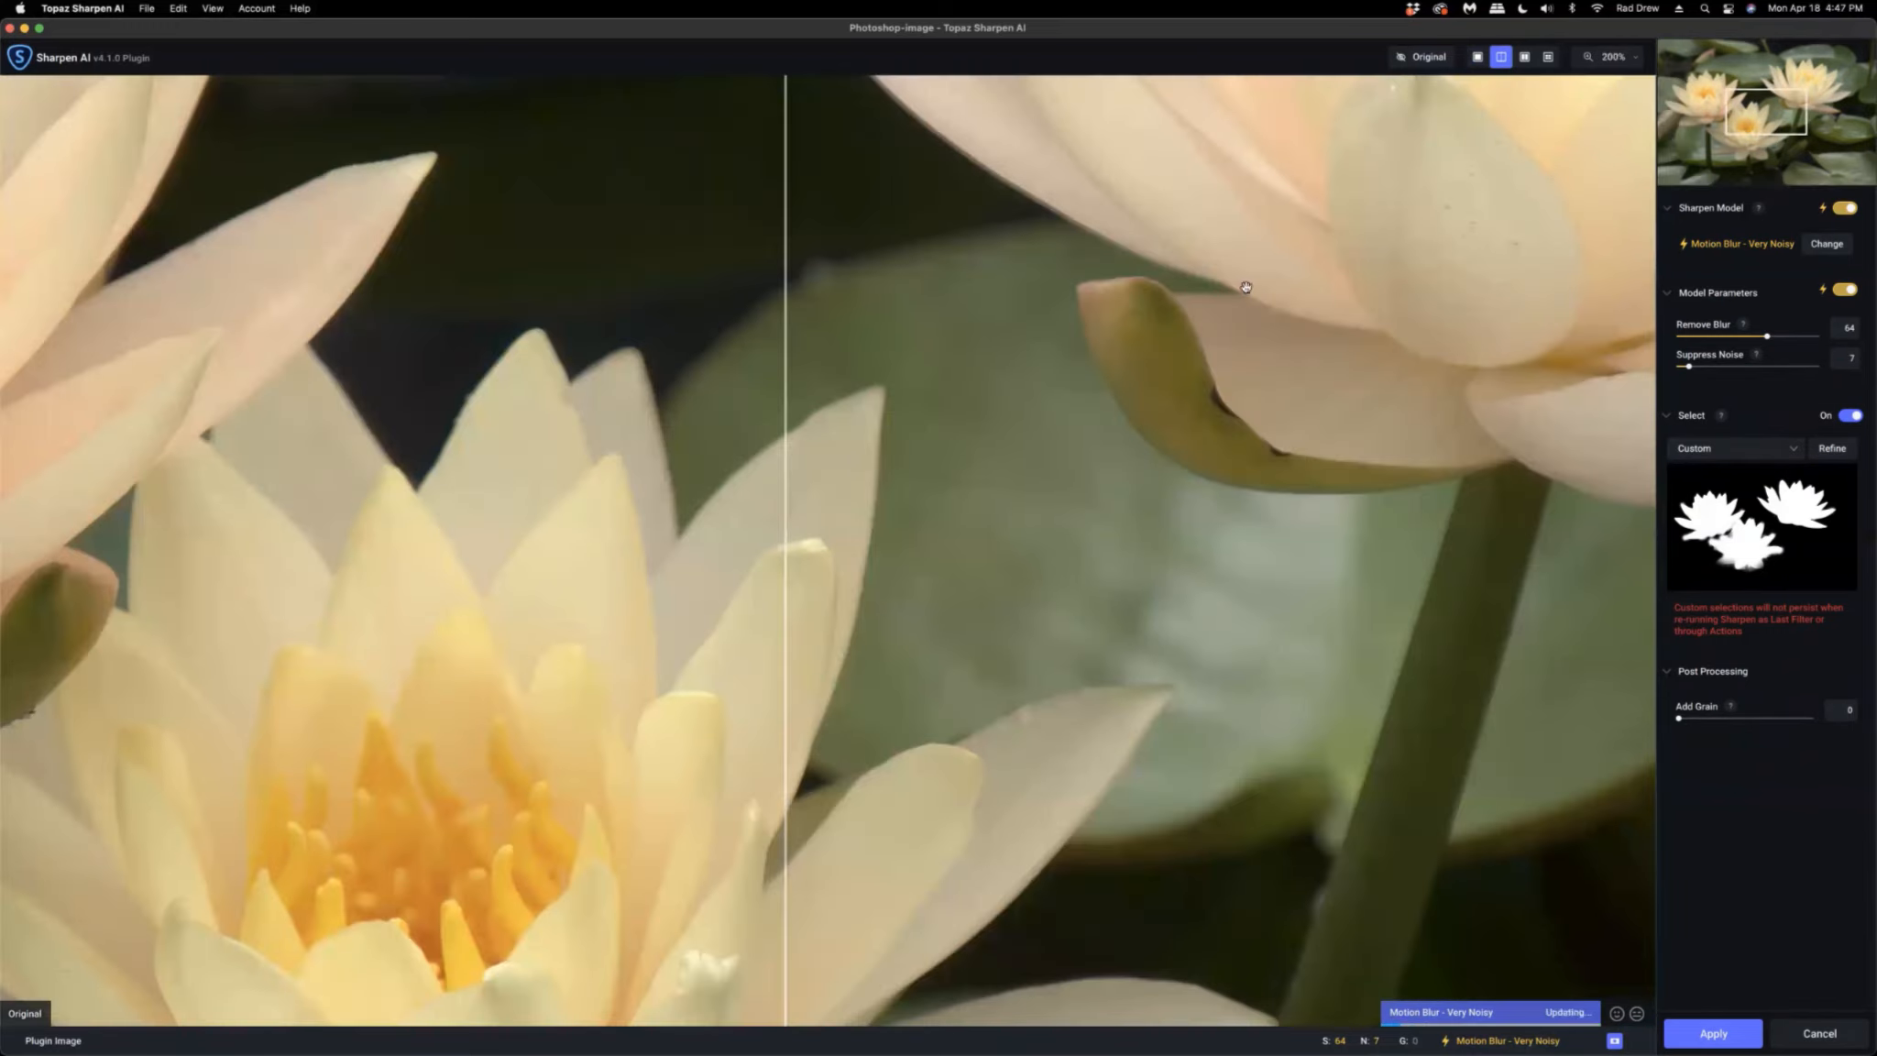
left_click_drag(1217, 359, 566, 970)
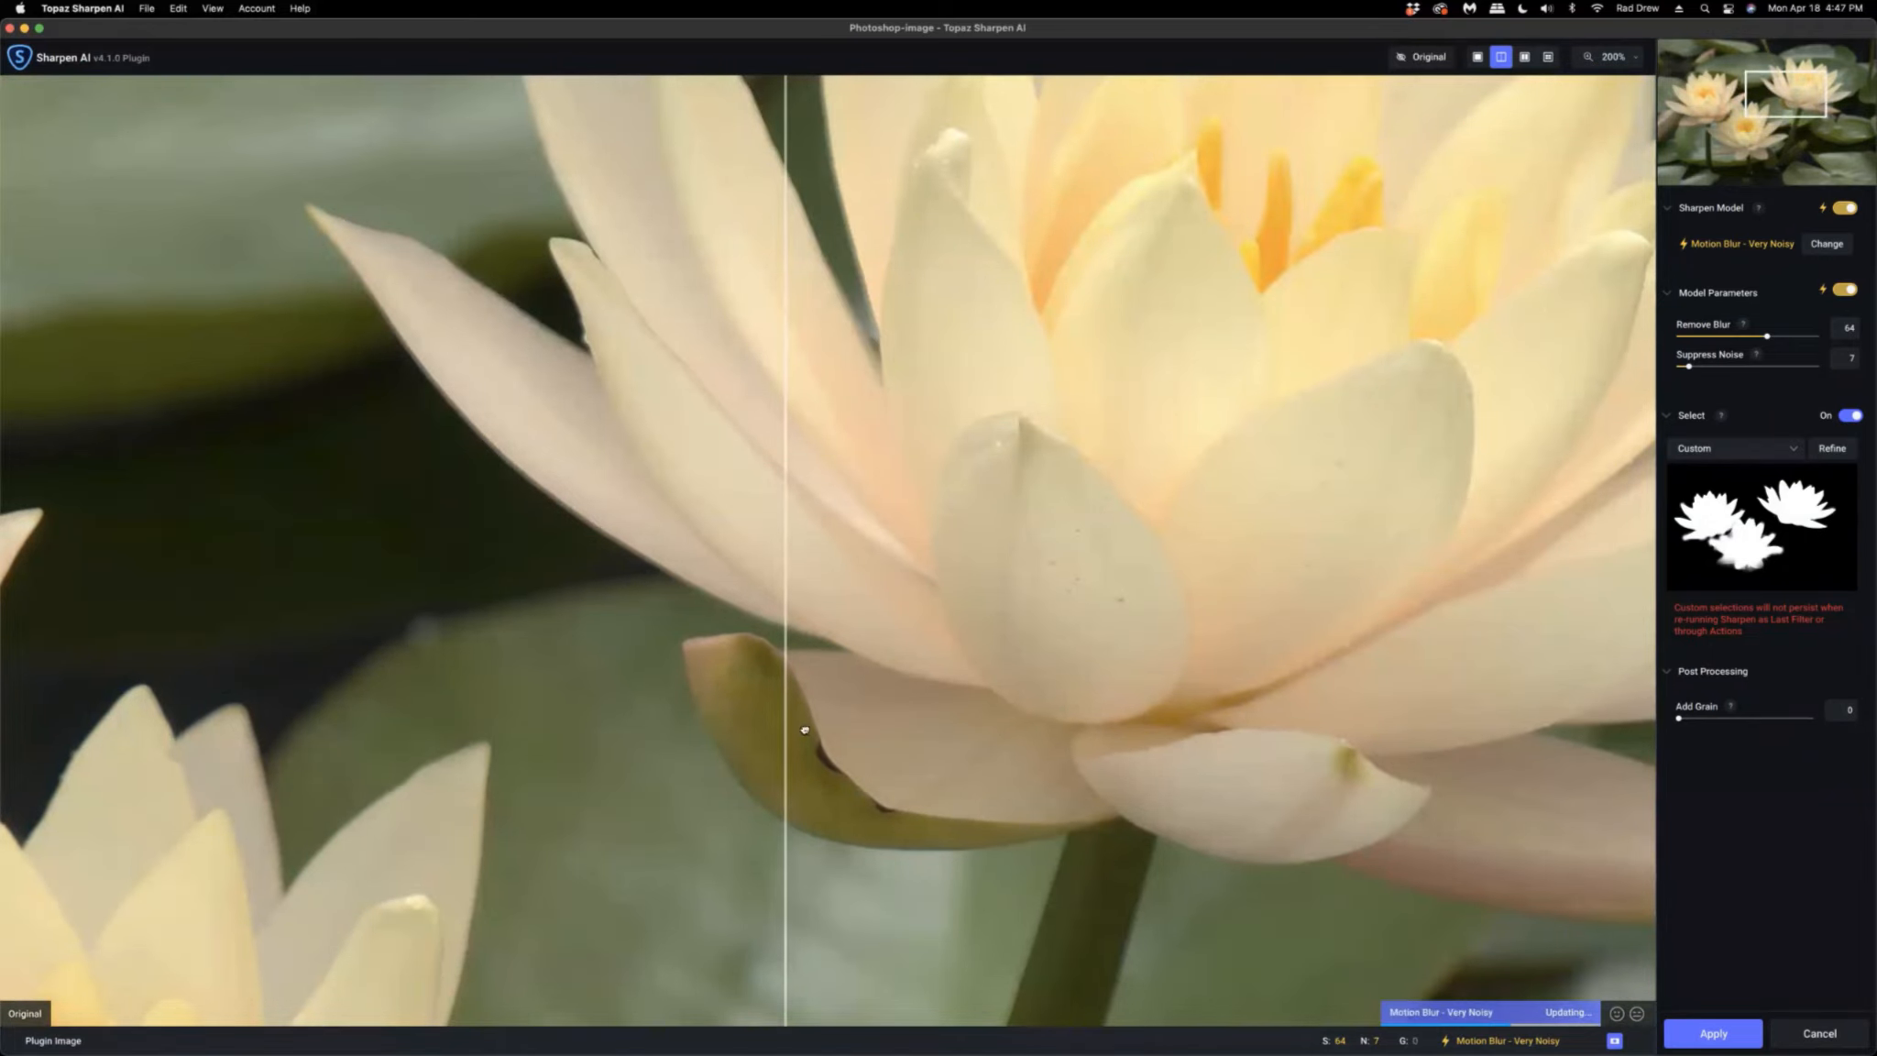
left_click_drag(804, 732, 473, 973)
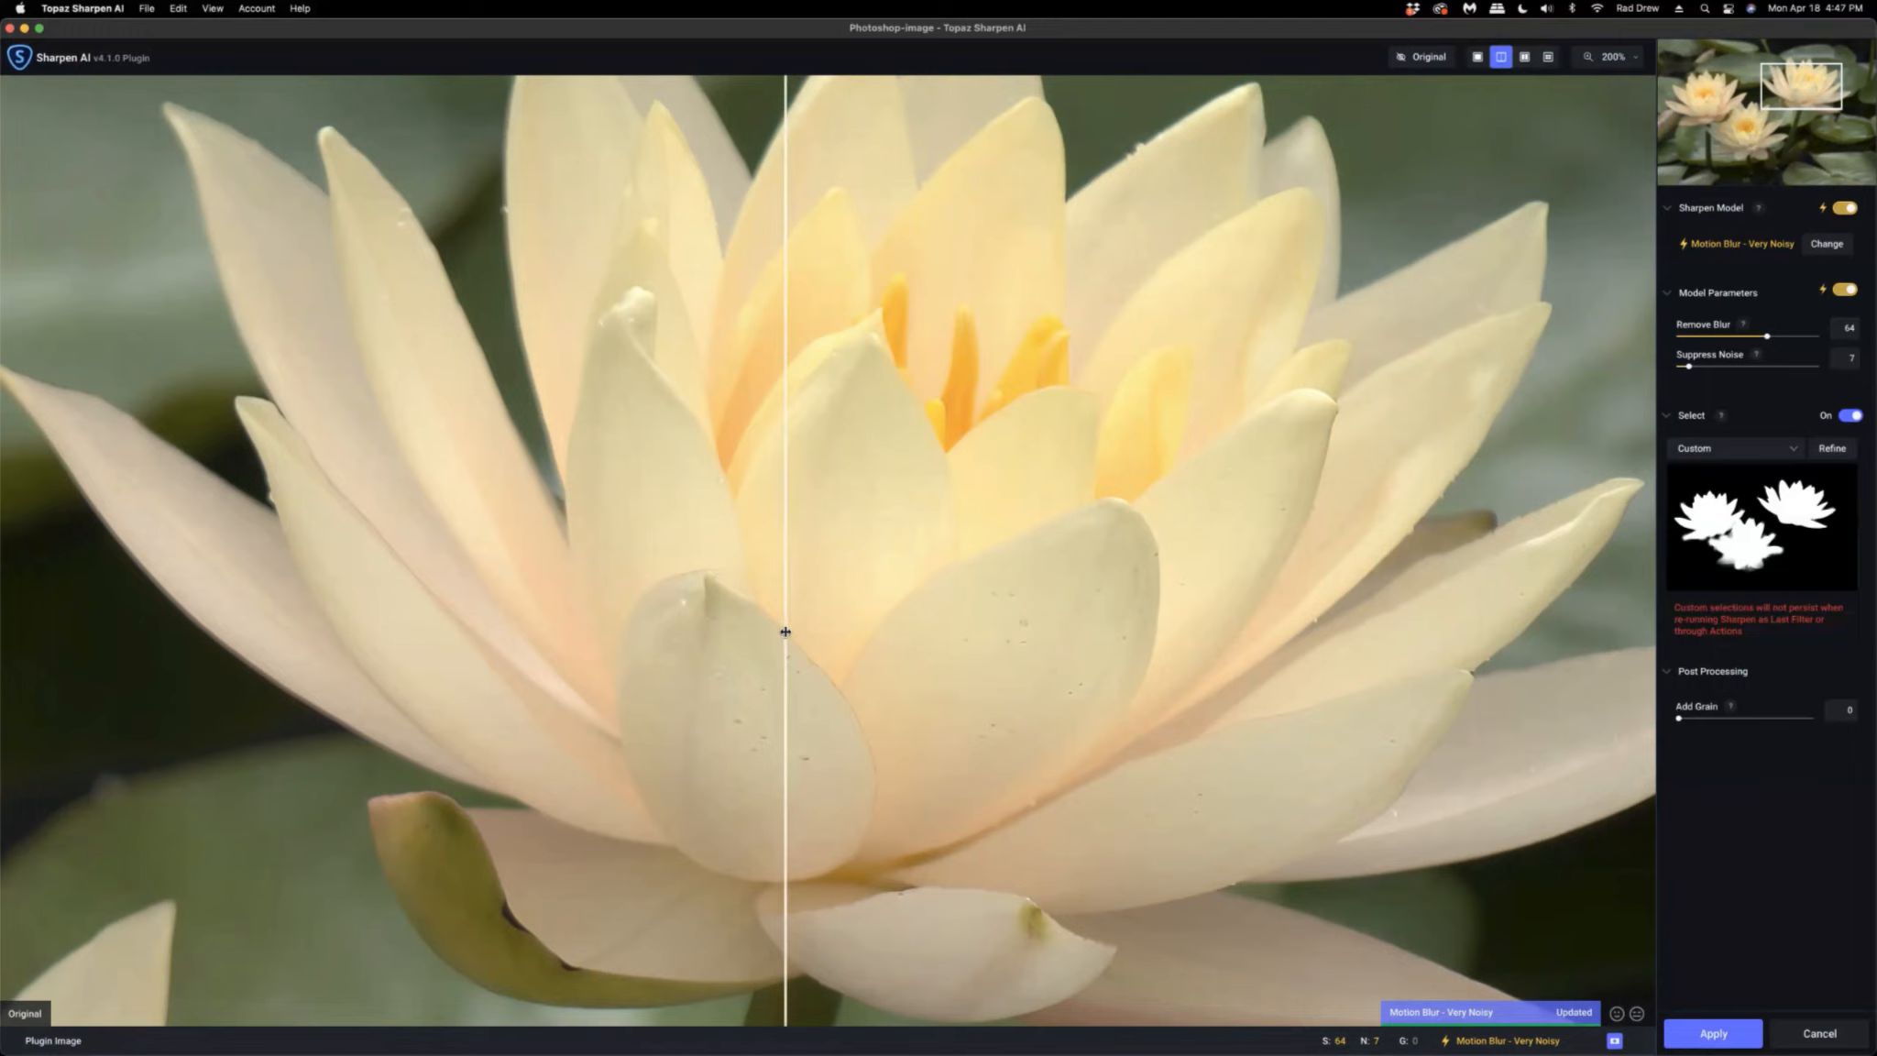
left_click_drag(786, 631, 522, 632)
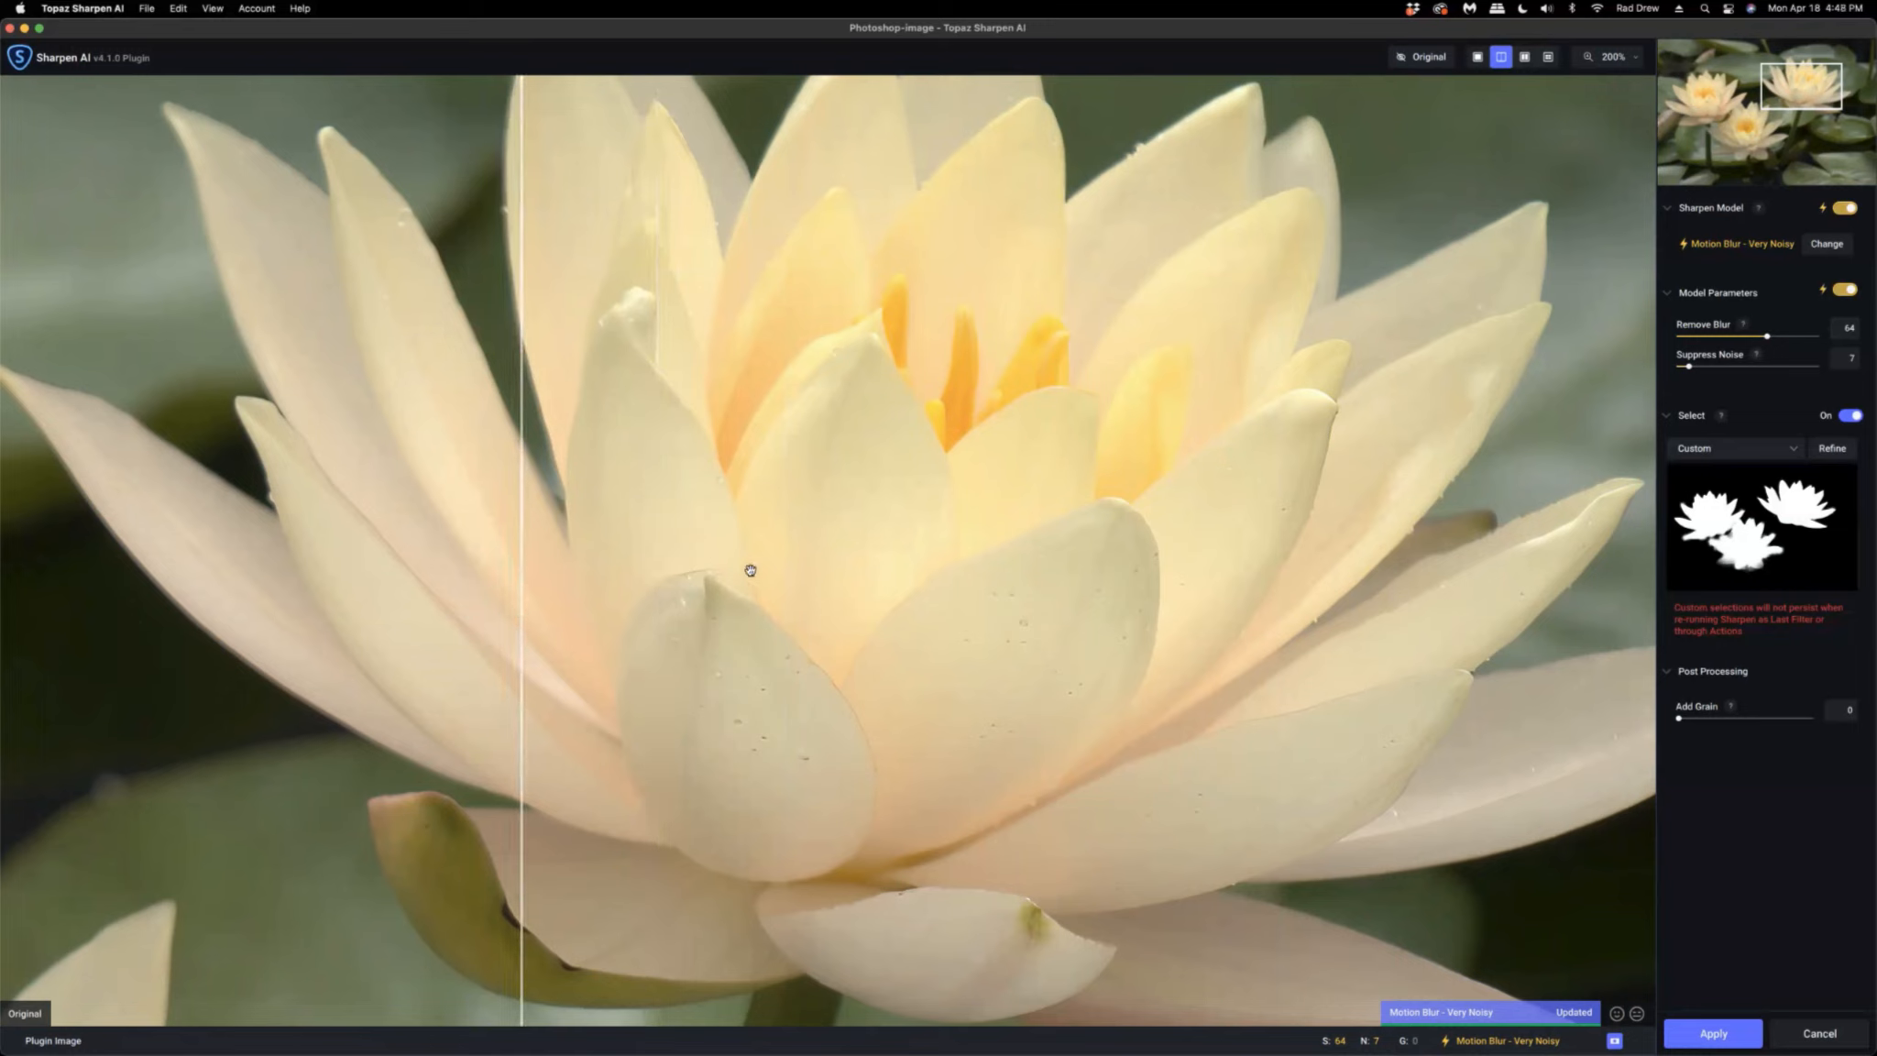
scroll(1028, 359, "down", 1)
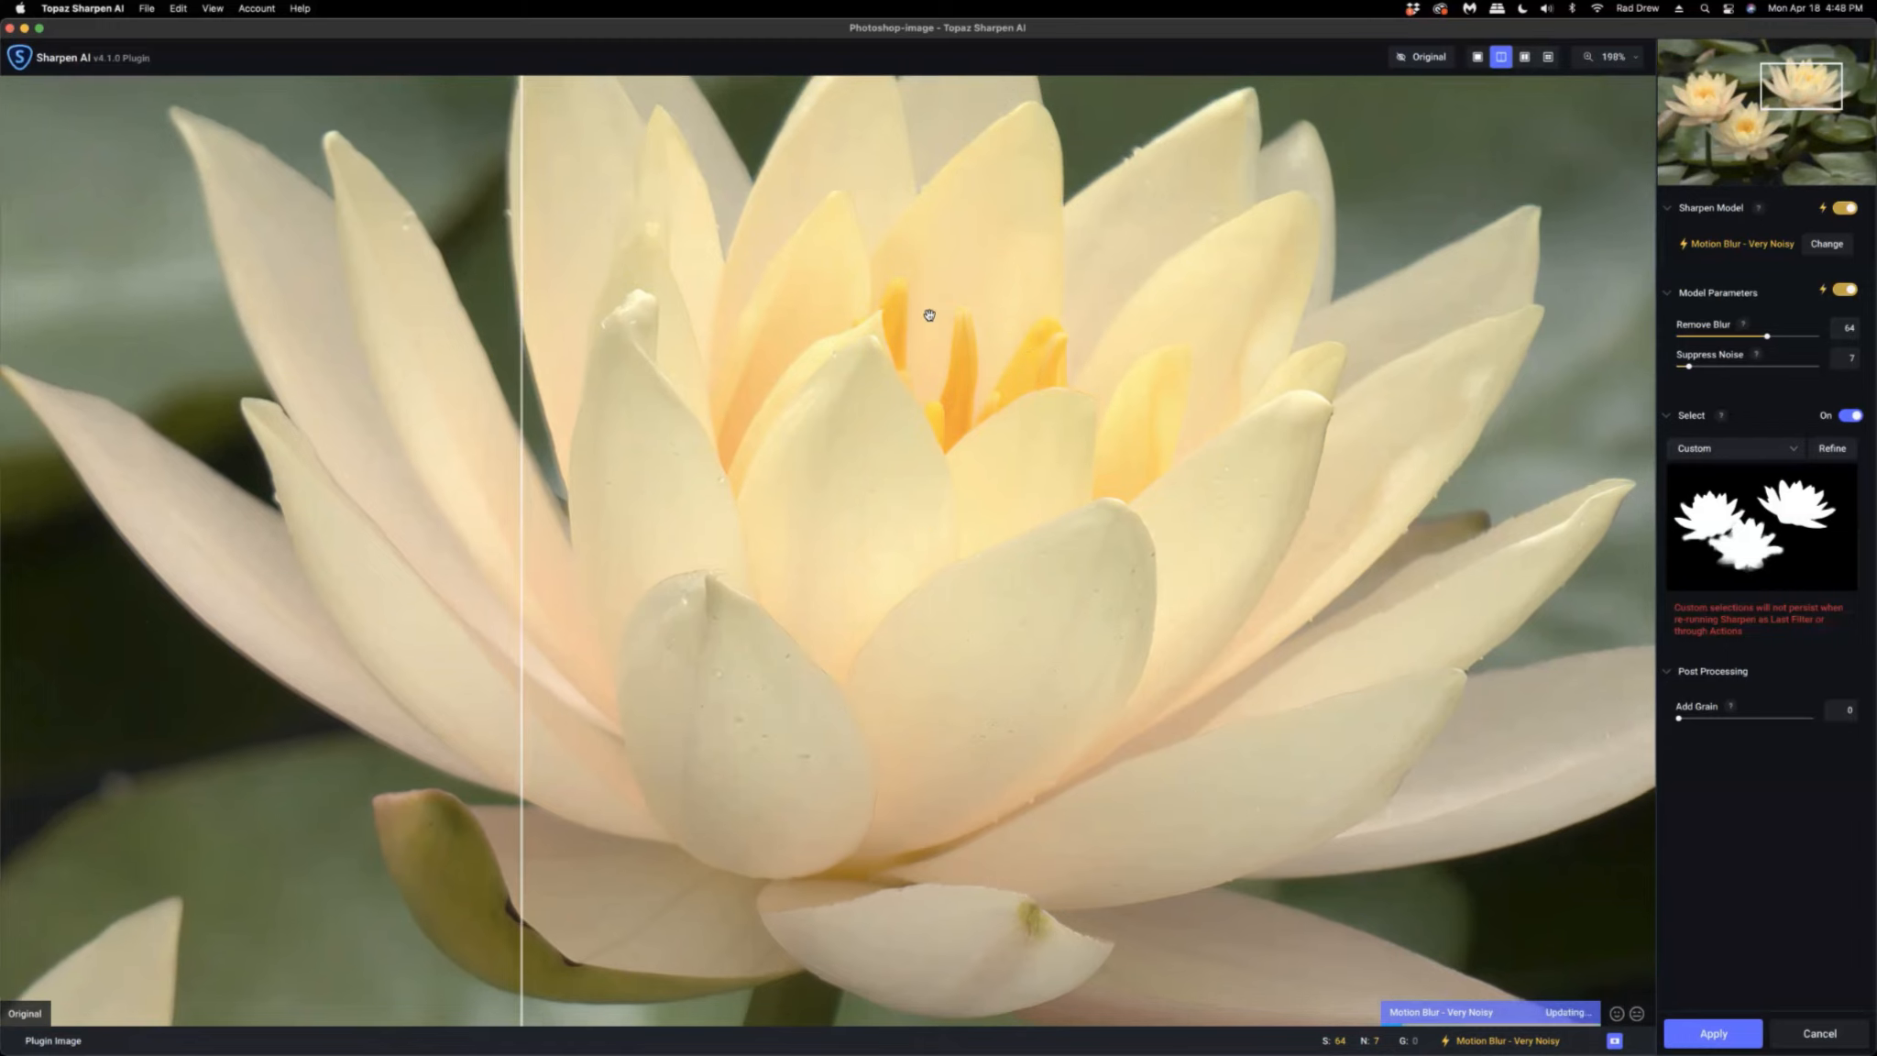
scroll(929, 315, "down", 10)
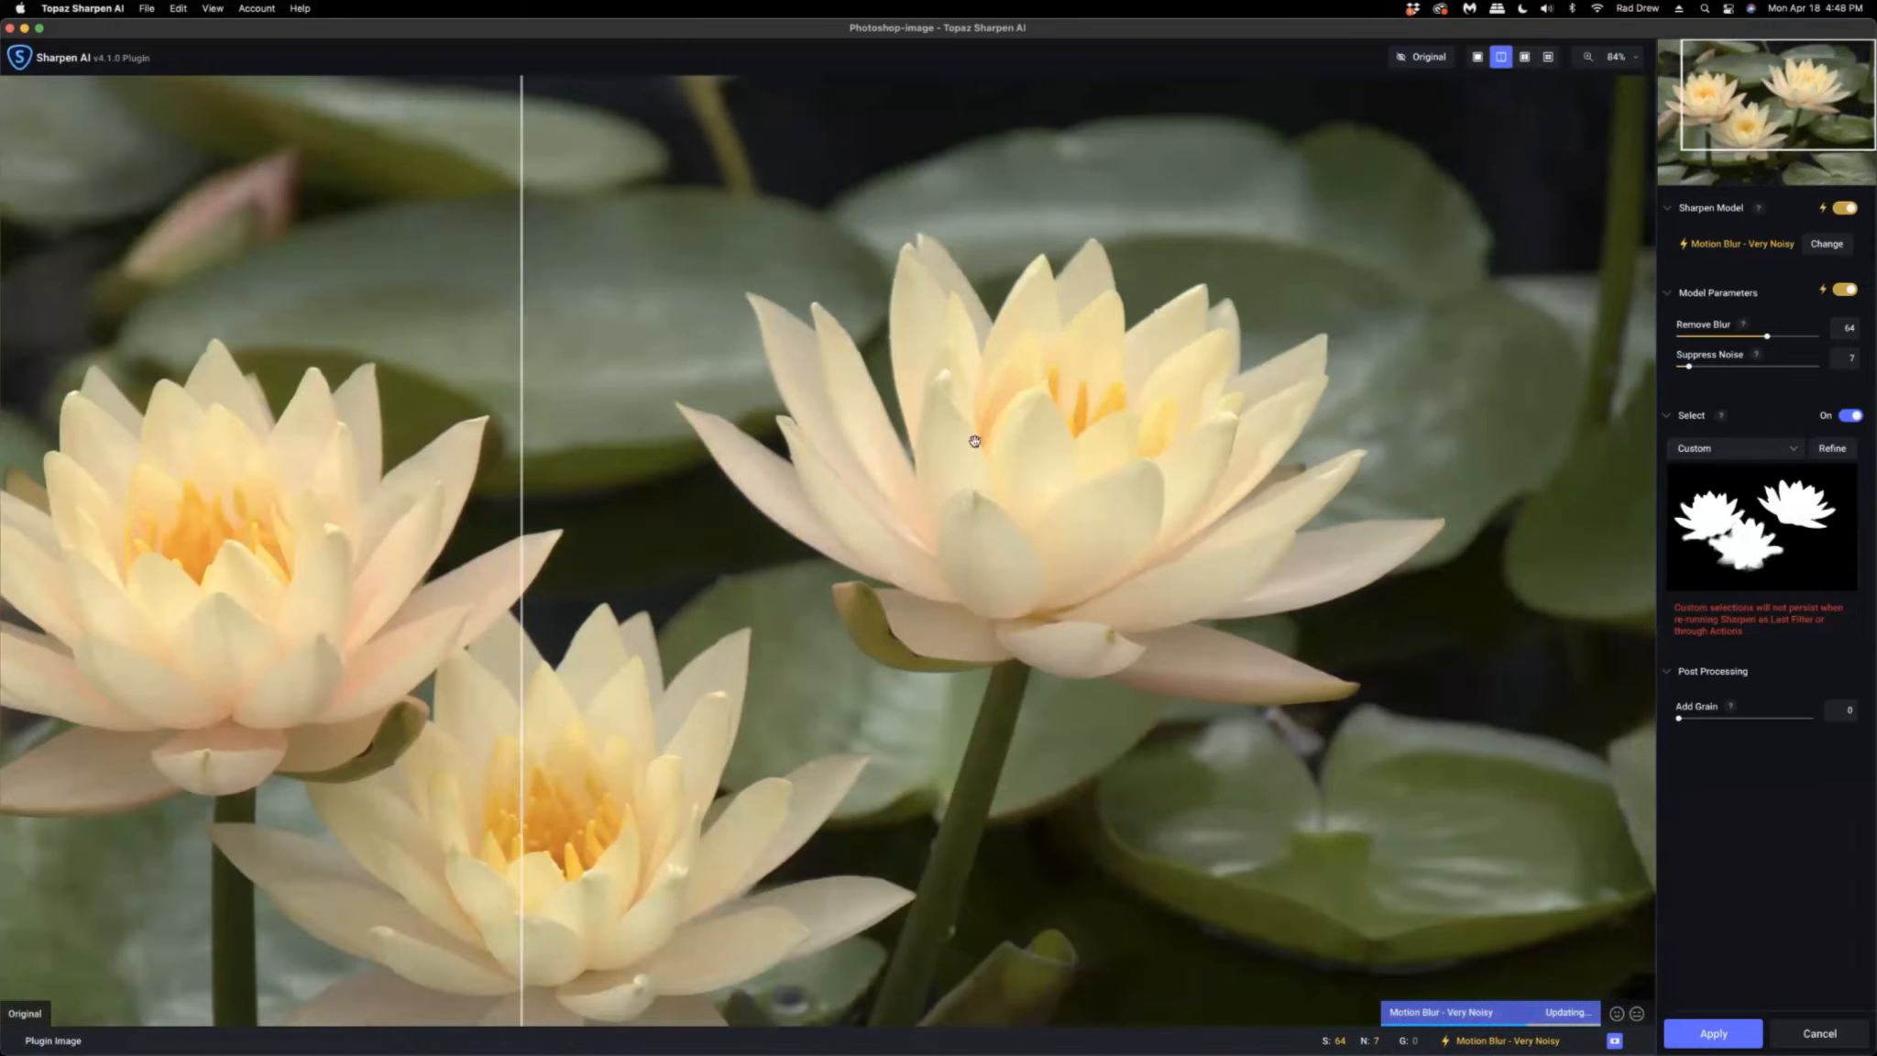
scroll(1026, 432, "down", 1)
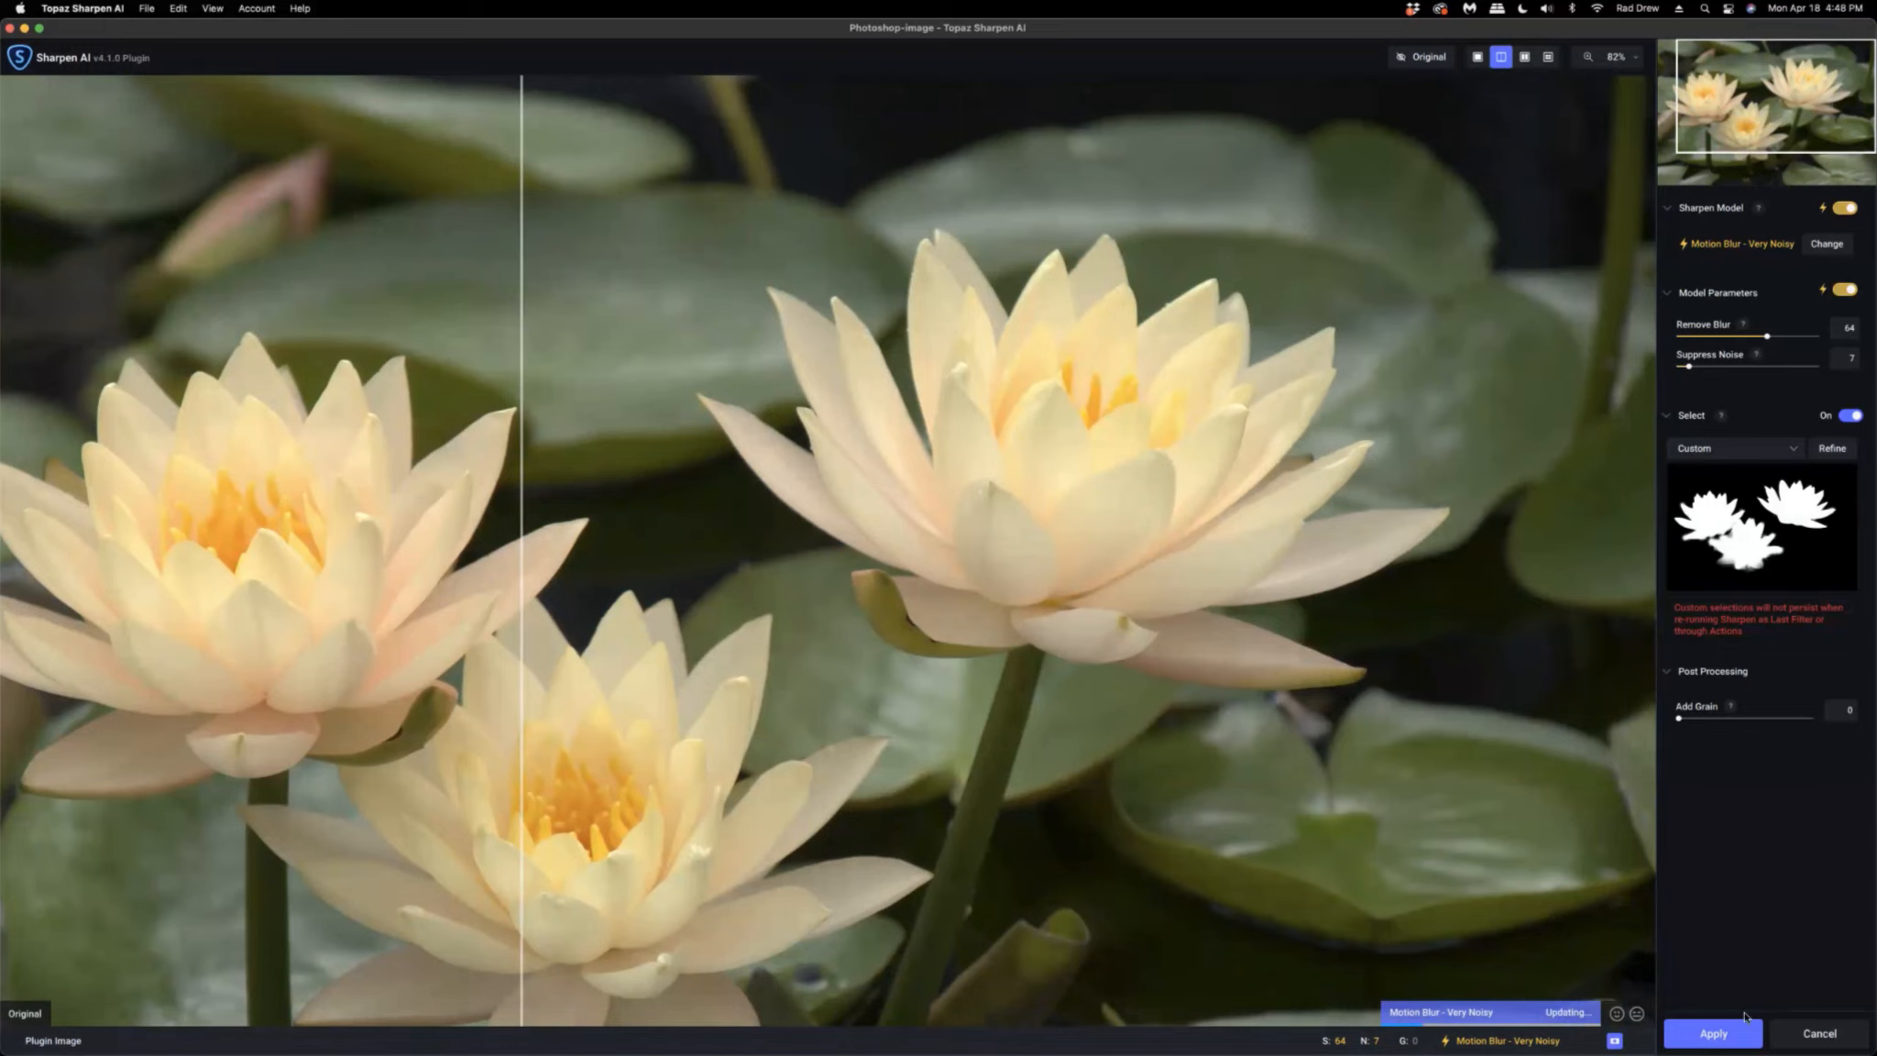
left_click(1712, 1034)
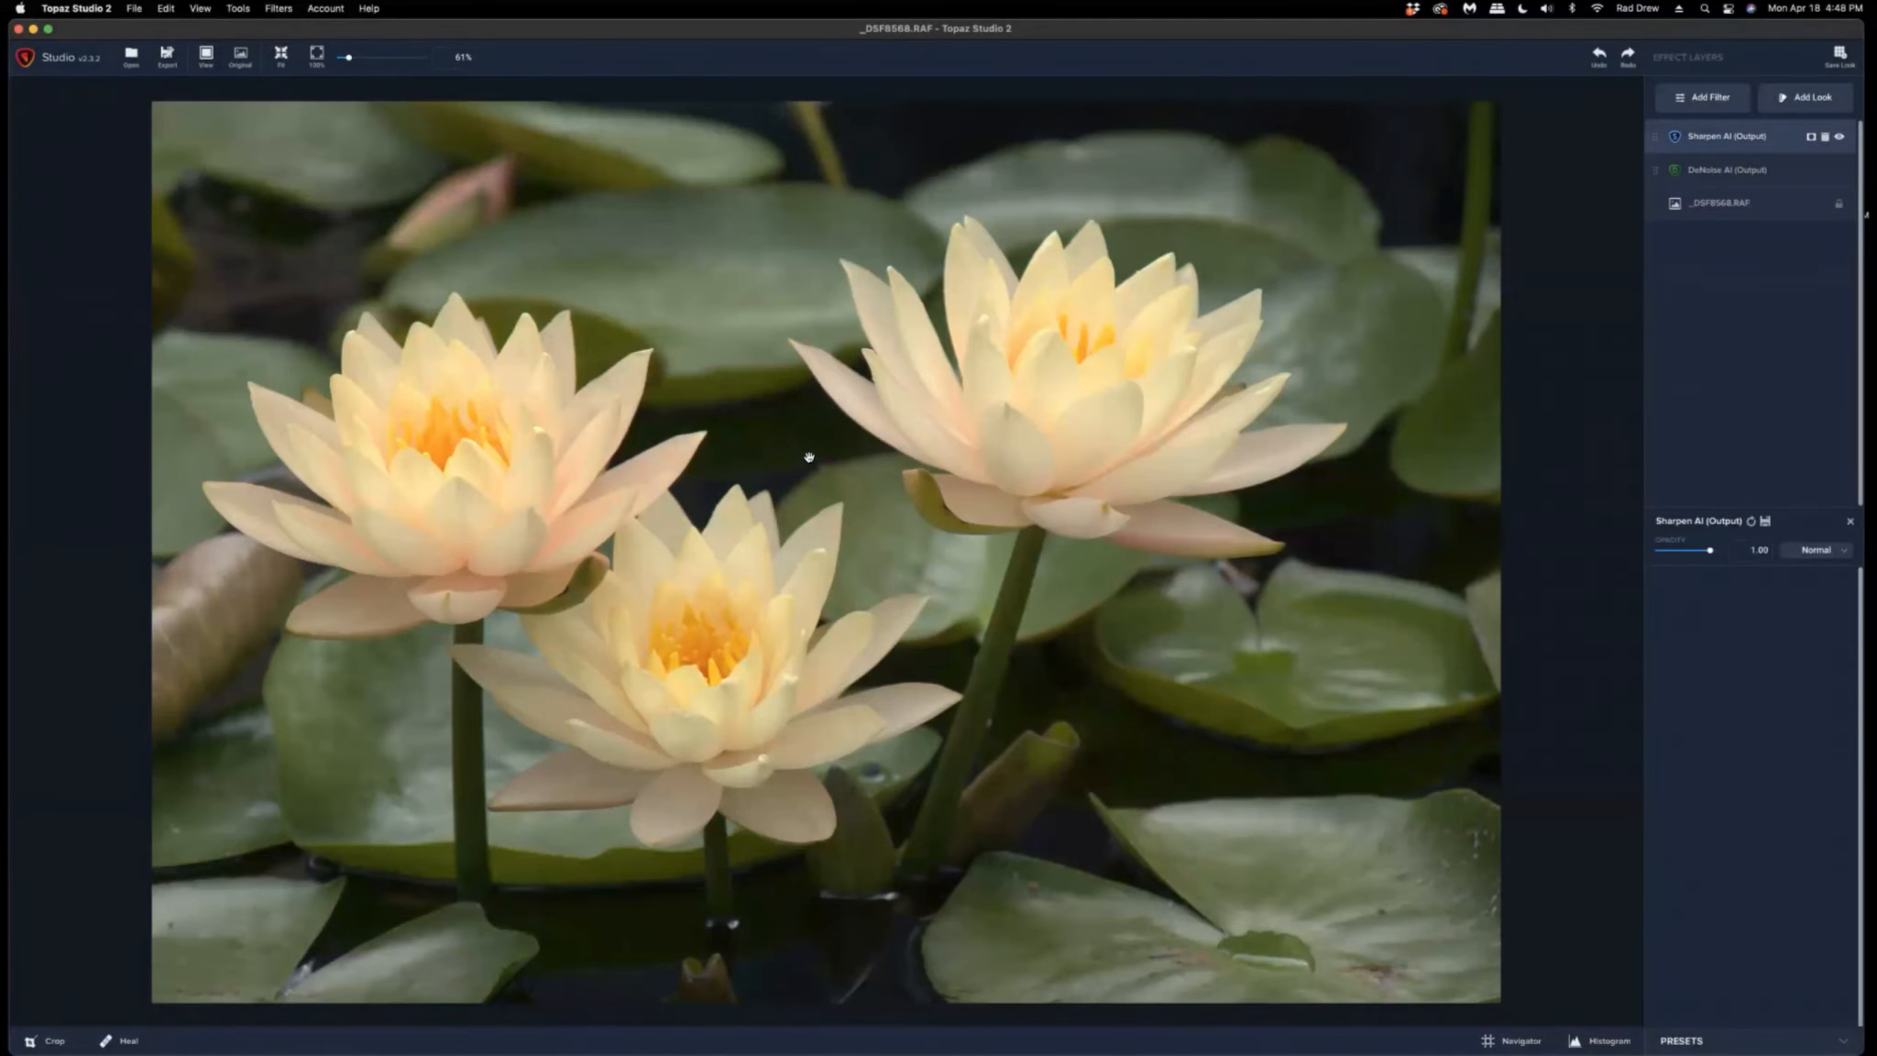
Zoom in on the upper-right flower to inspect the sharpened and denoised detail.
key("space")
key("space")
scroll(931, 418, "up", 7)
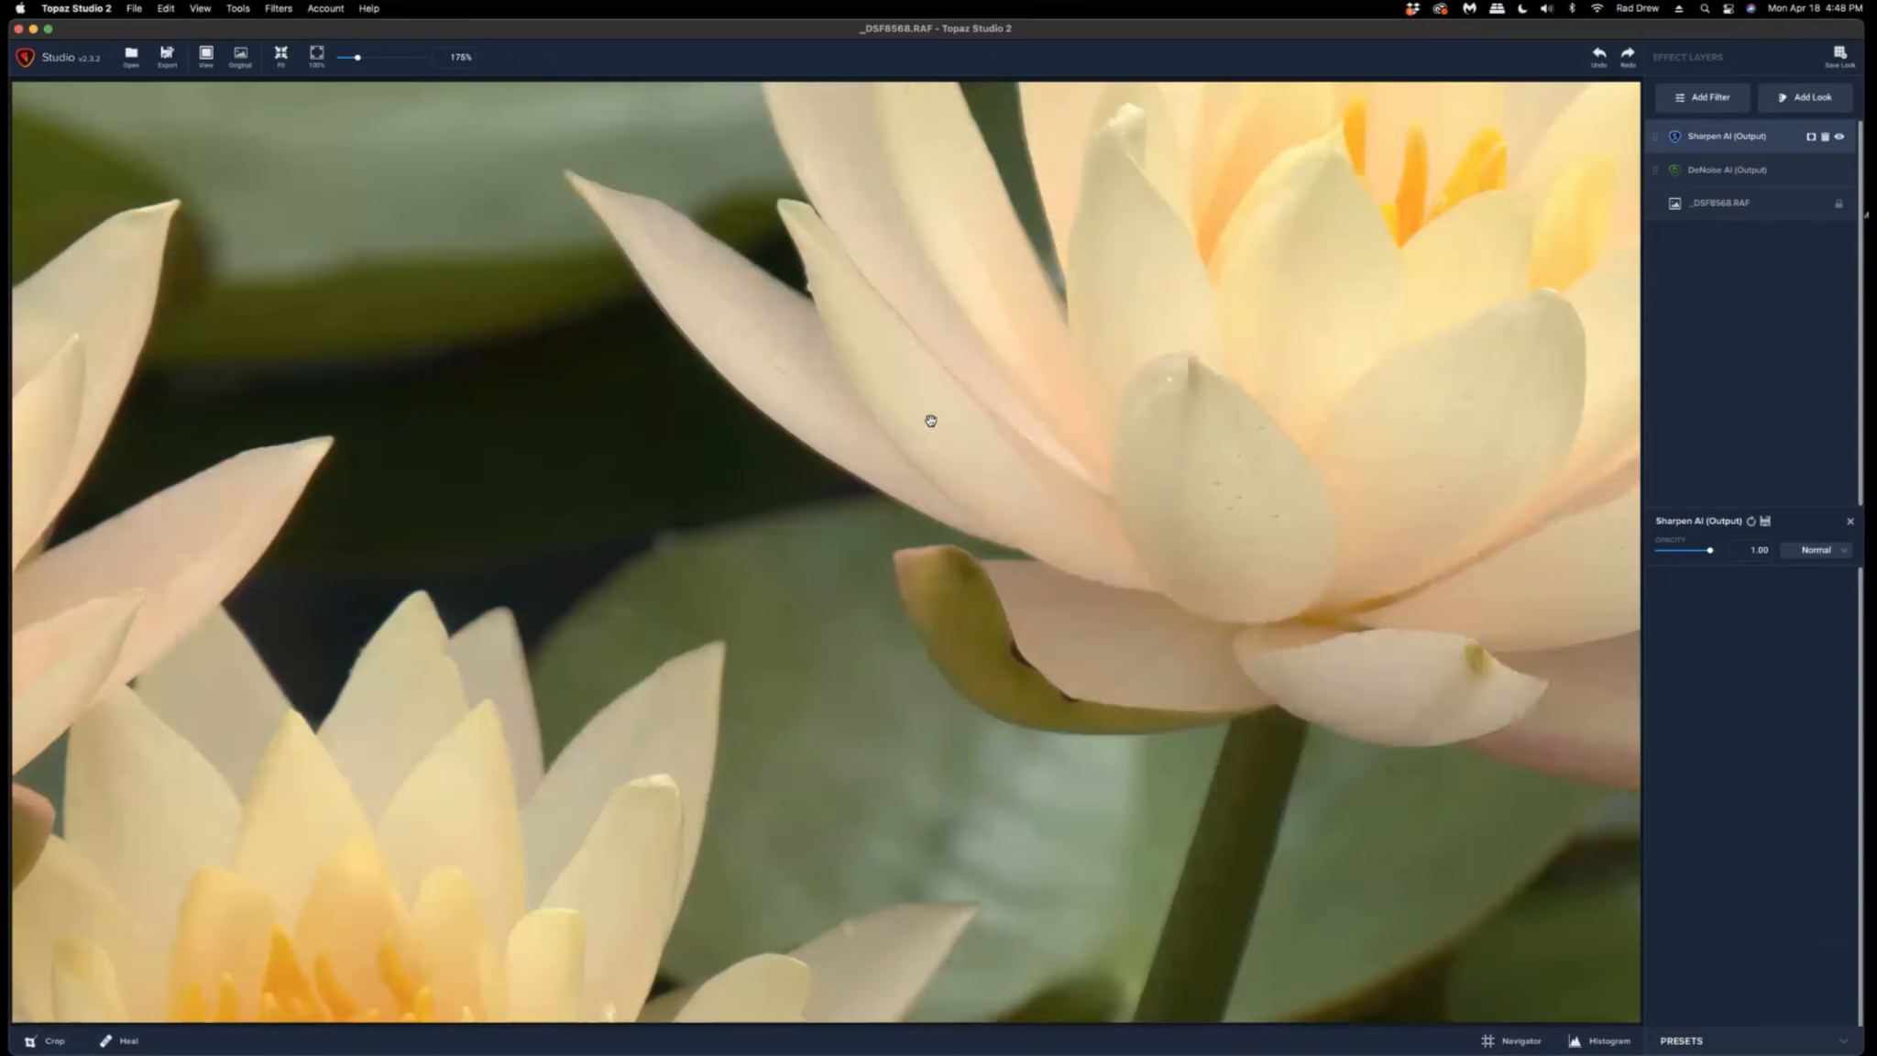
left_click_drag(1213, 374, 734, 655)
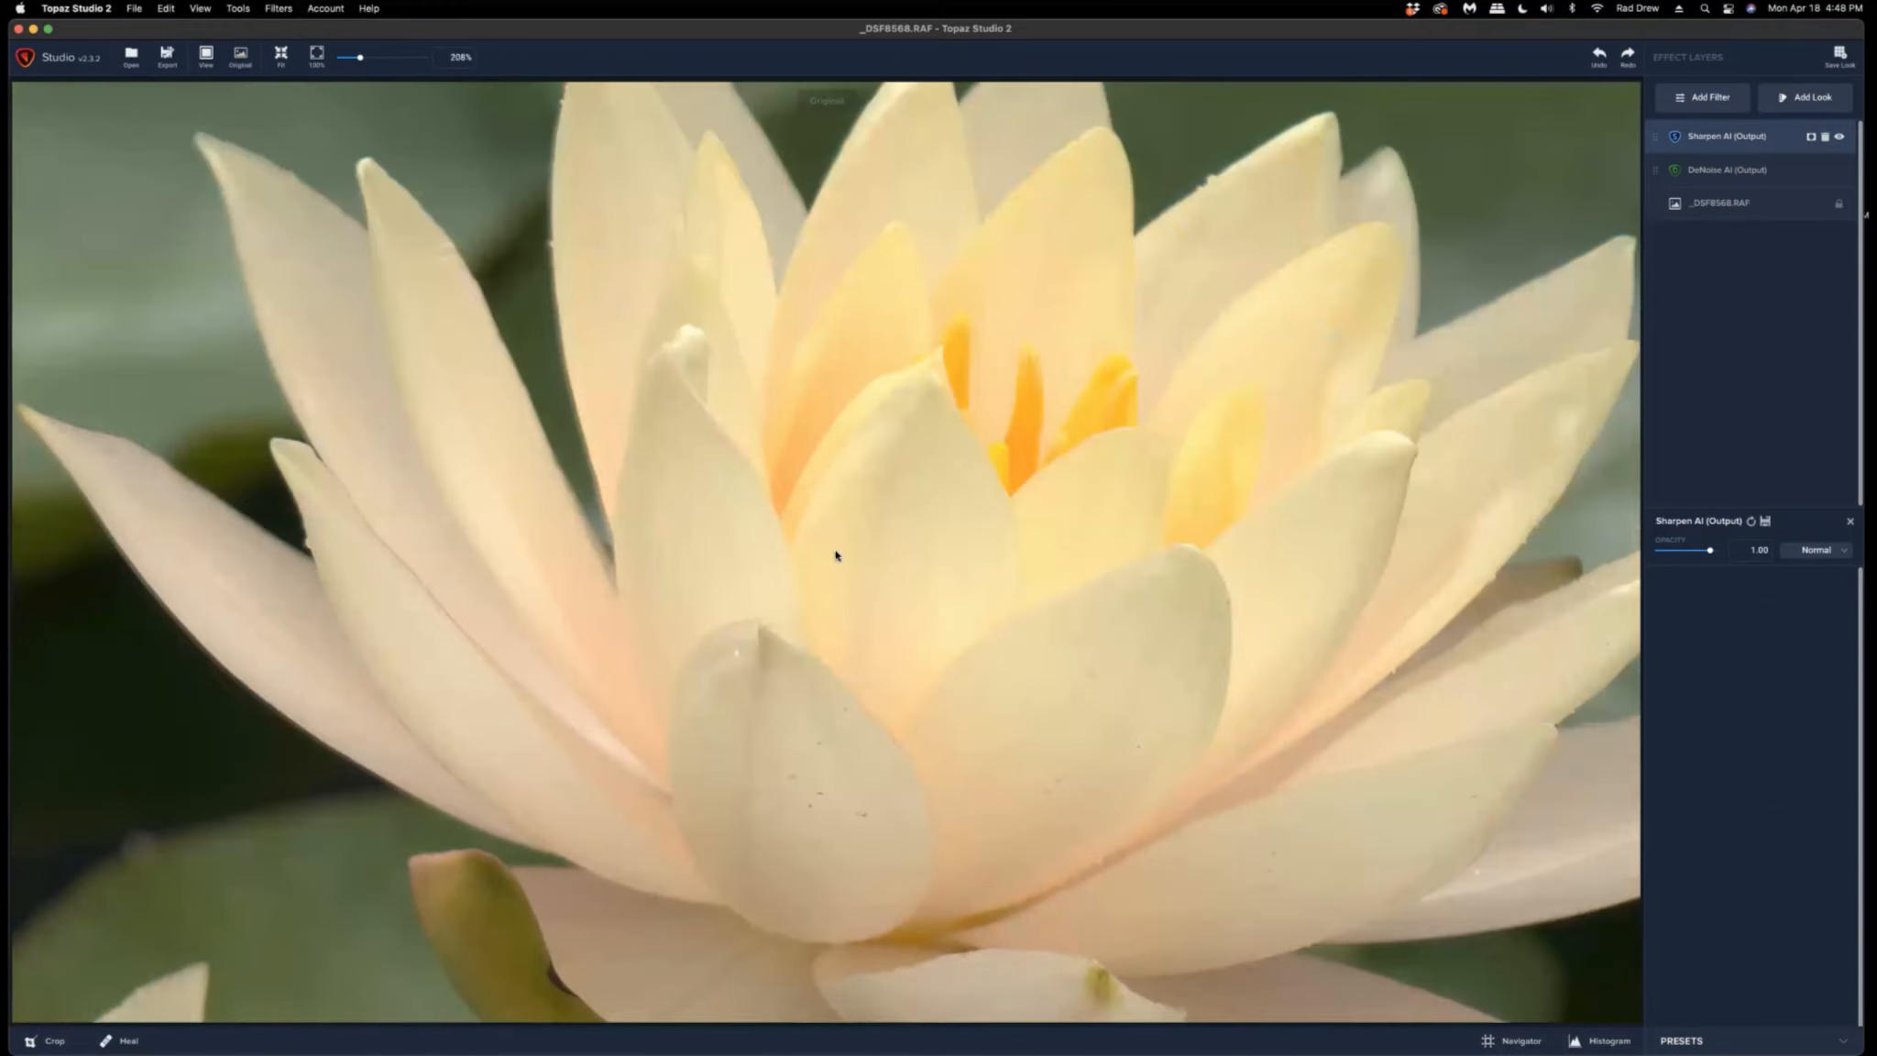
Add a Basic Adjustment filter to the fitted image and display the histogram.
left_click(958, 536)
scroll(957, 535, "down", 4)
scroll(956, 536, "down", 4)
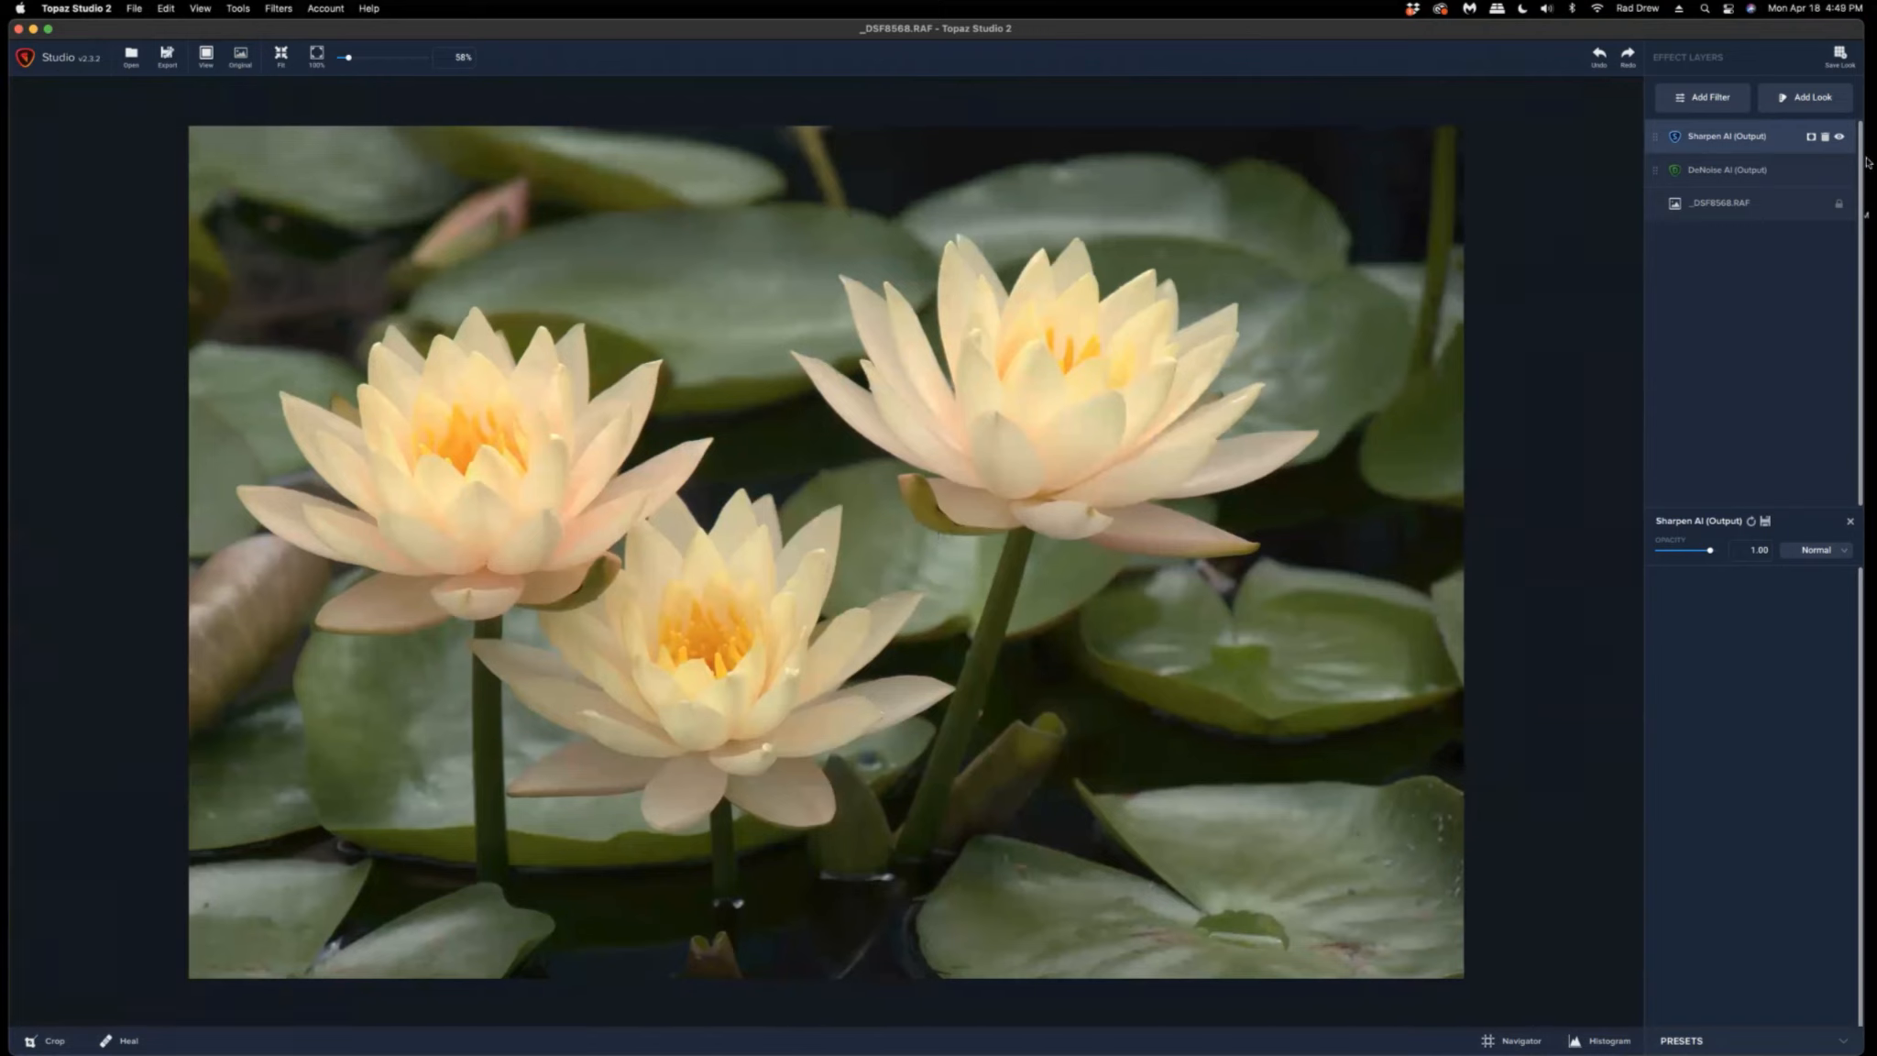
left_click(1712, 105)
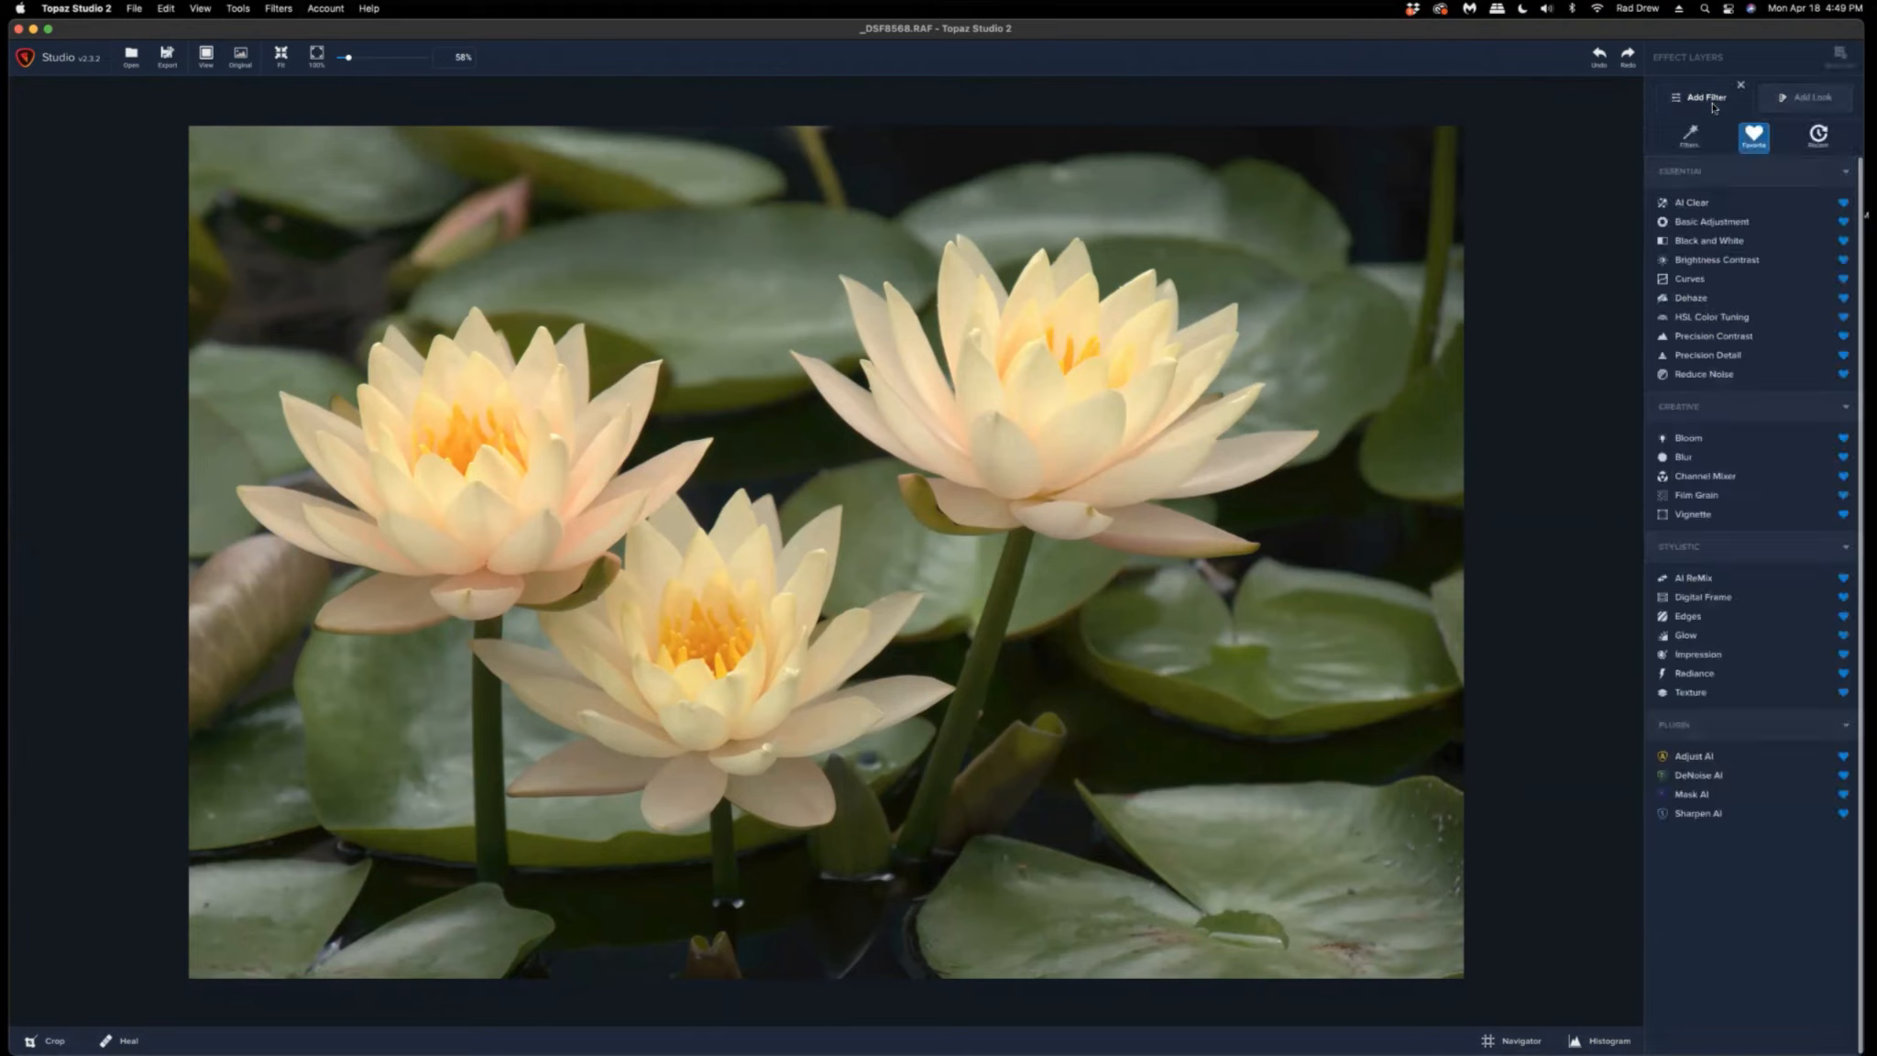
left_click(1712, 223)
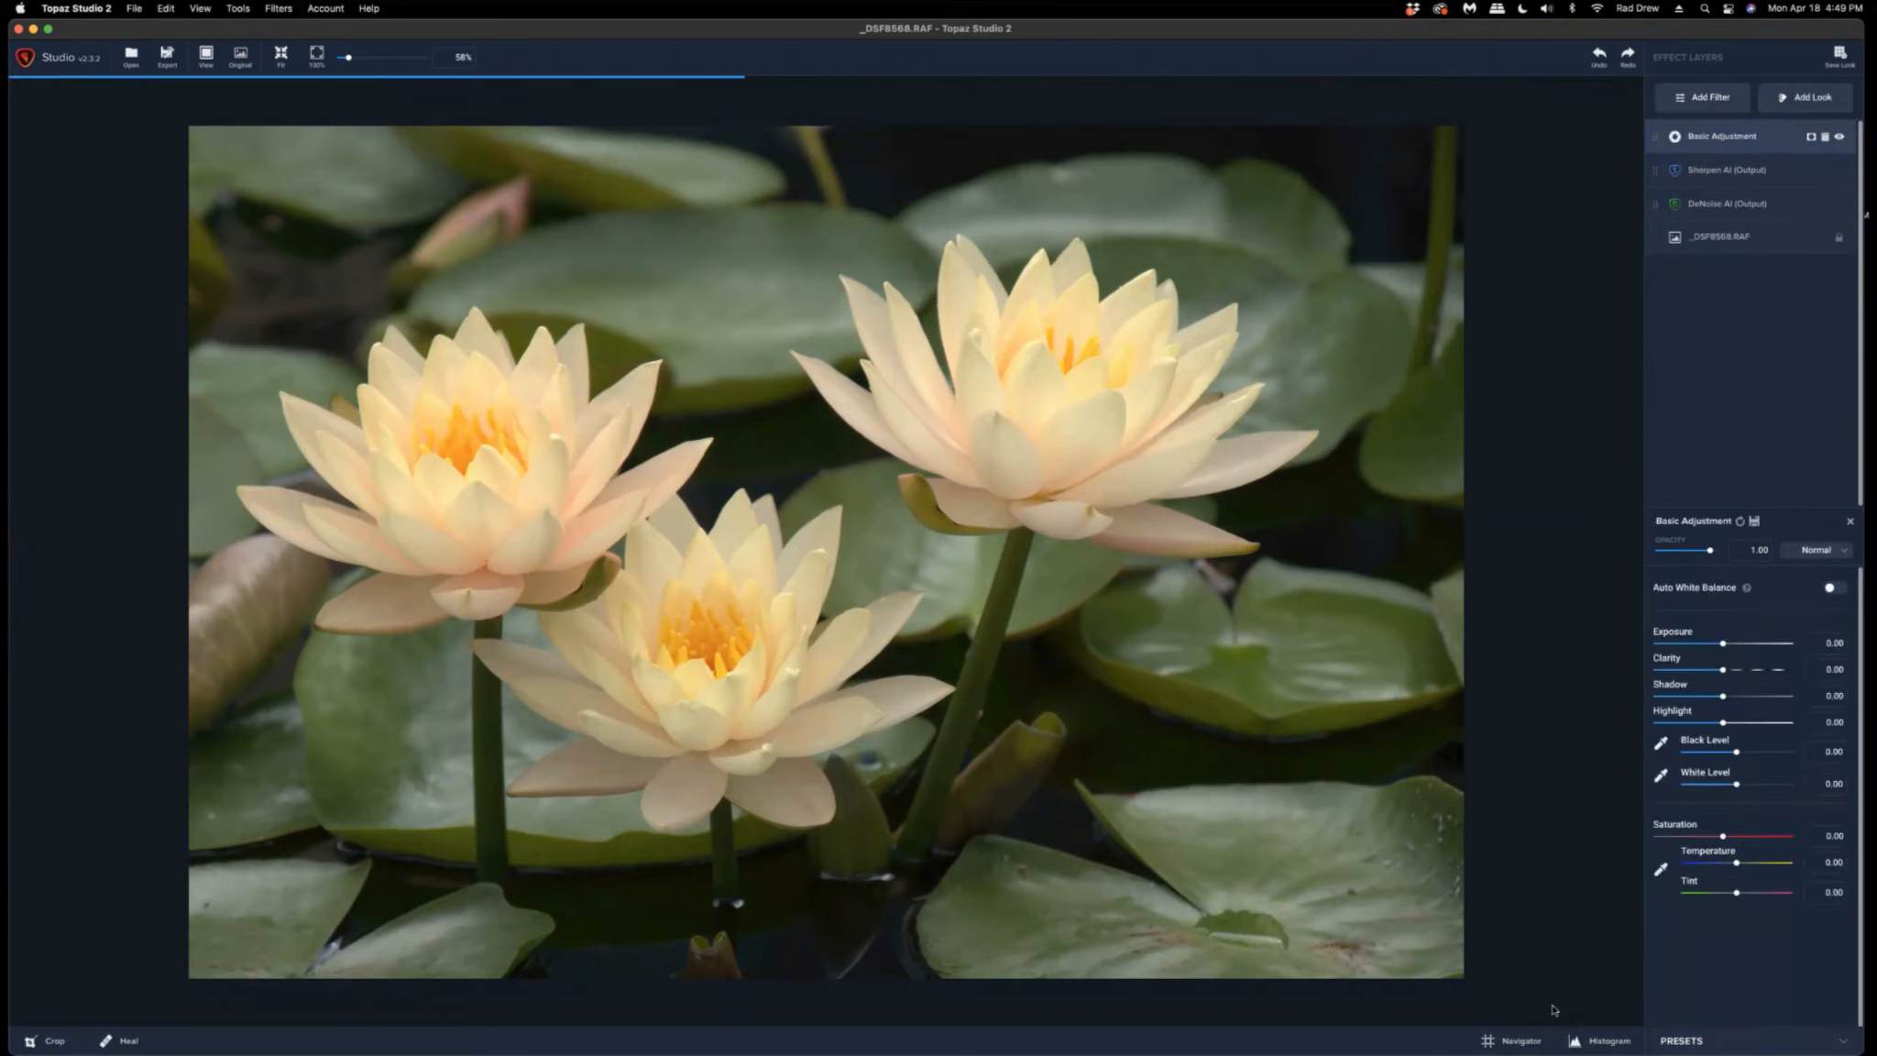
left_click(1610, 1042)
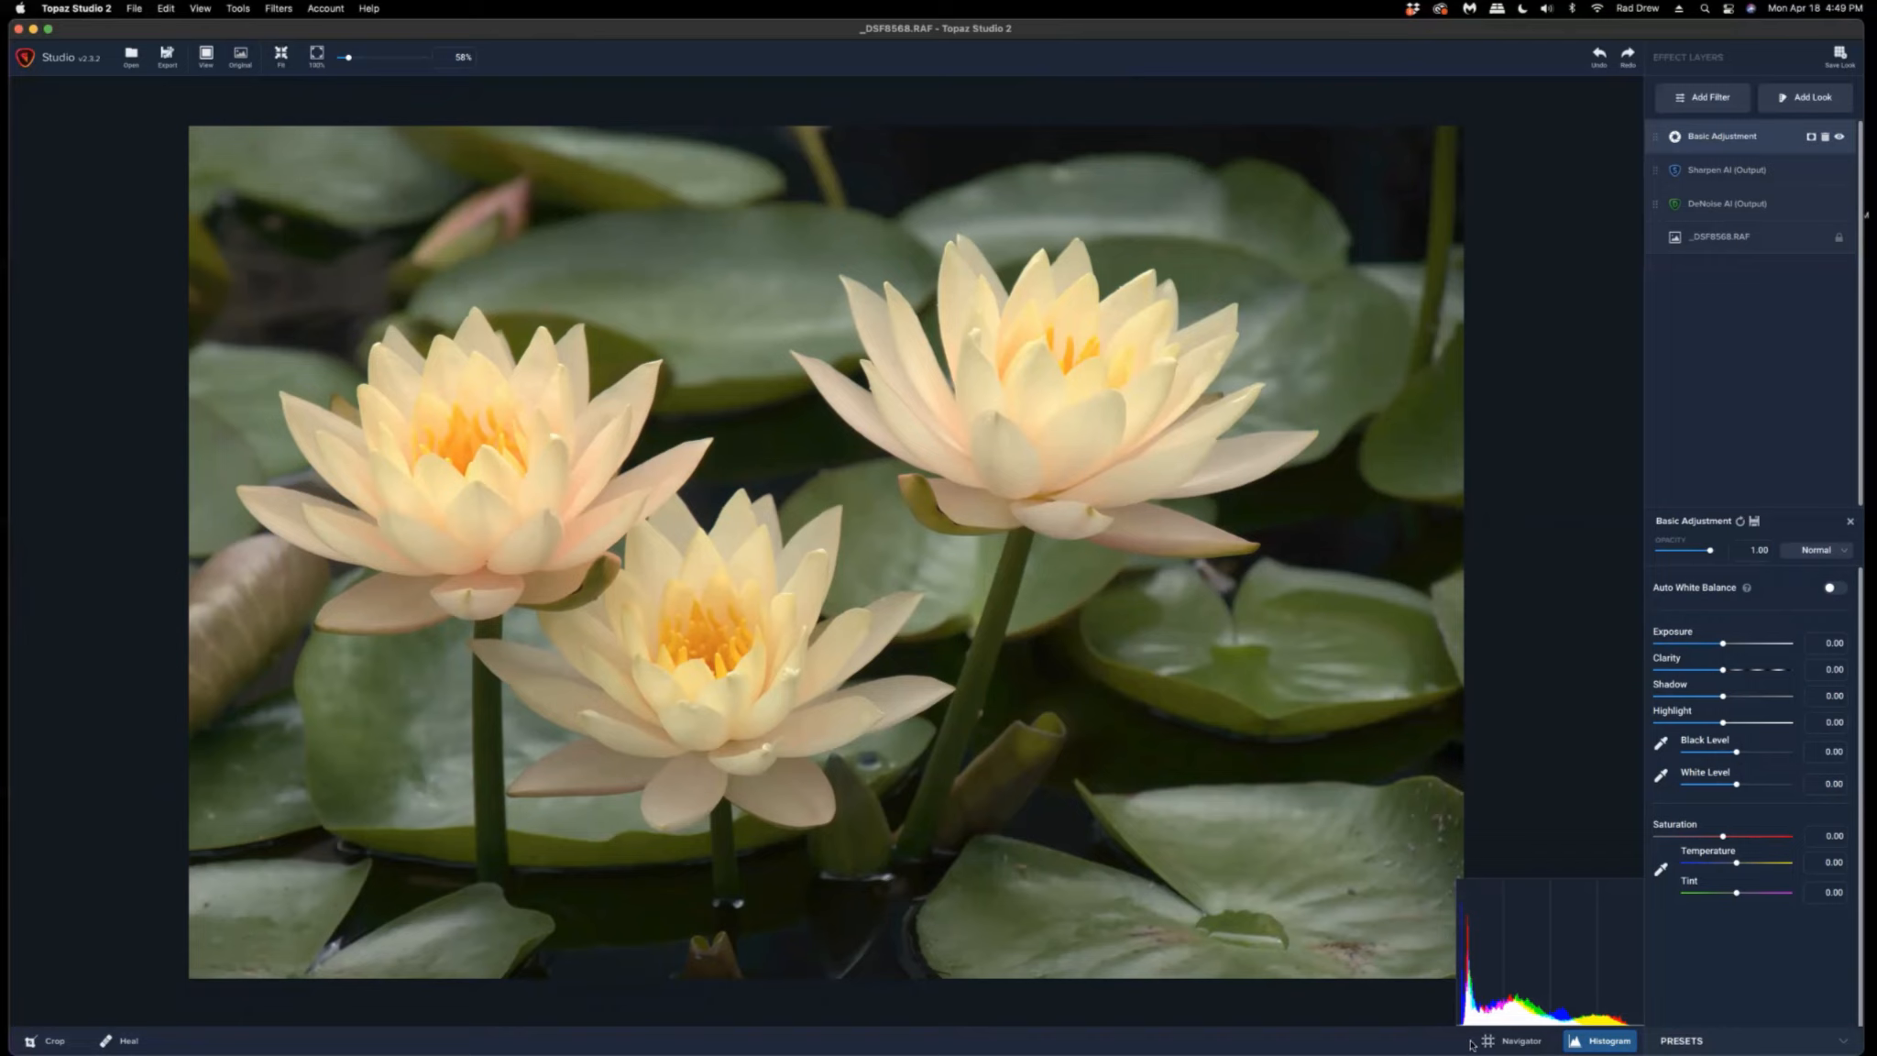
Set Black Level to -0.13, White Level to about 0.26, Shadow to -0.12 and Clarity to 0.14.
left_click_drag(1734, 752, 1730, 755)
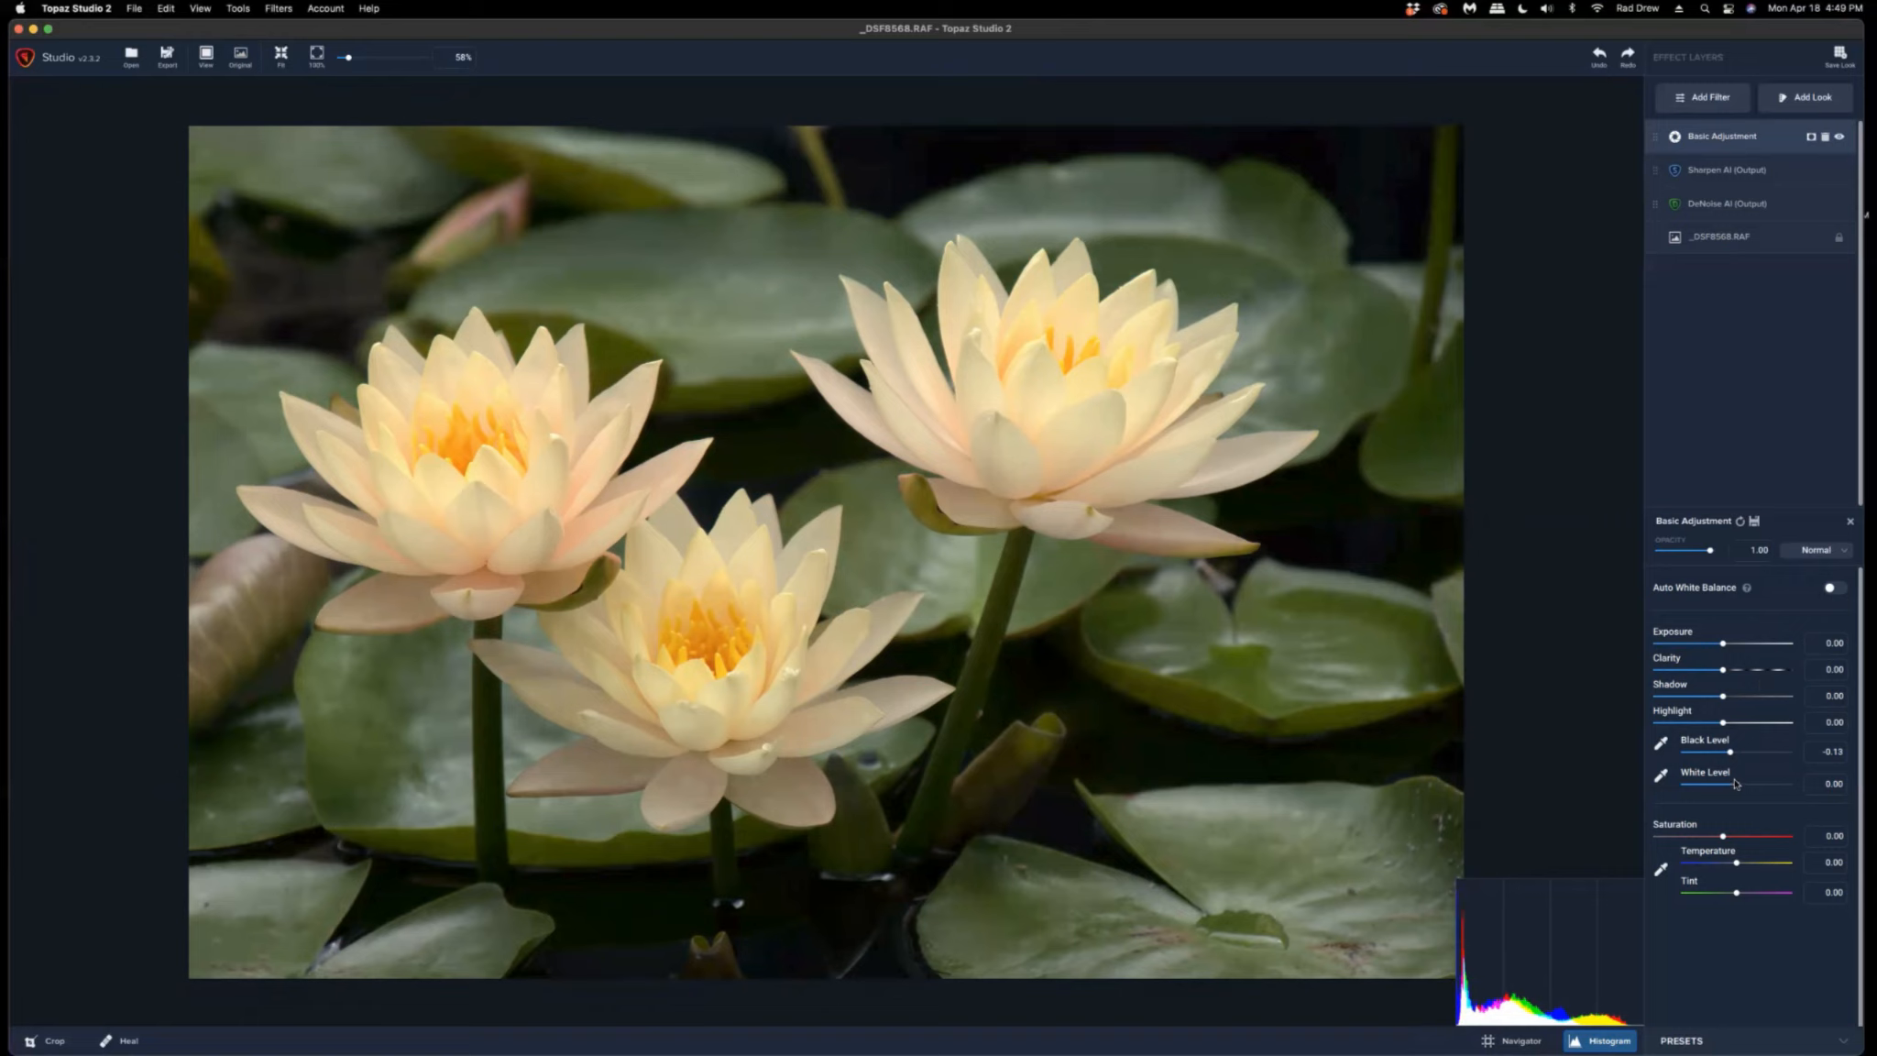
left_click_drag(1734, 784, 1744, 785)
left_click_drag(1744, 785, 1747, 785)
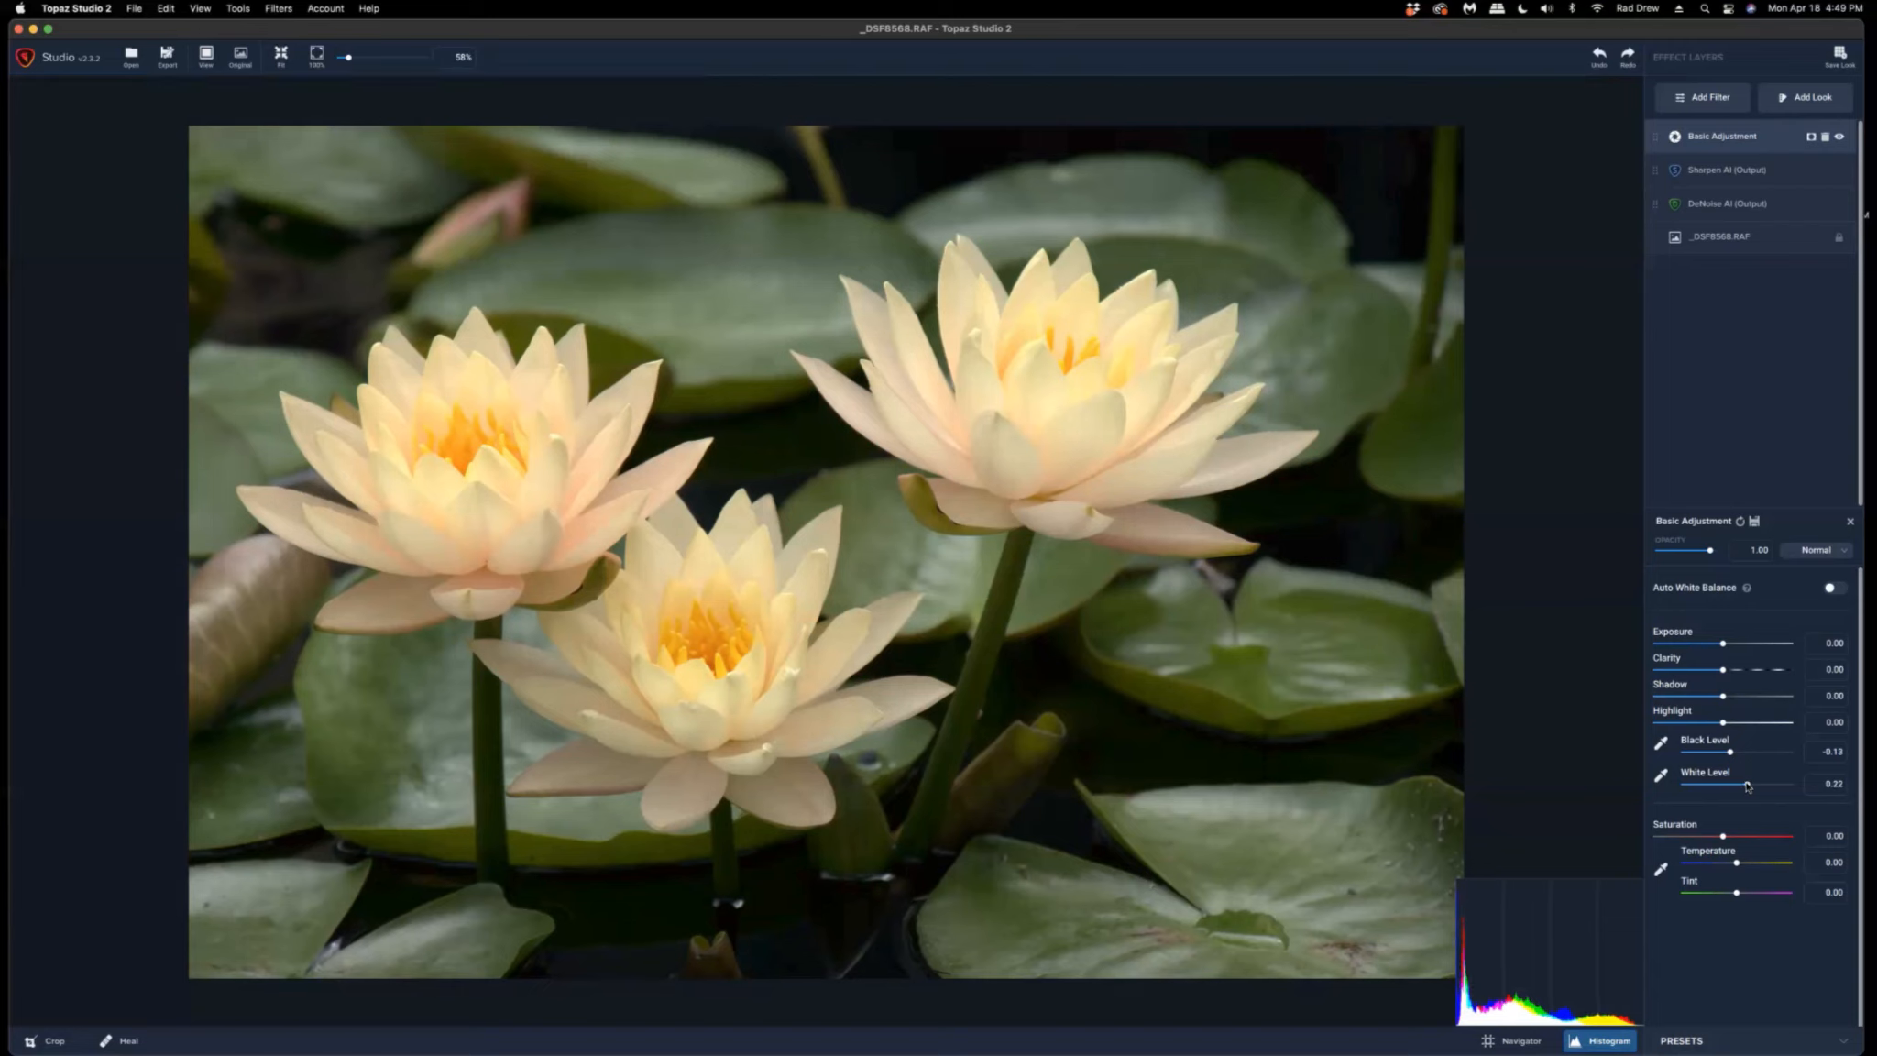
left_click_drag(1747, 786, 1750, 787)
left_click_drag(1722, 698, 1716, 698)
left_click_drag(1723, 673, 1732, 676)
Try a warmer Temperature, reset it to 0, and nudge Saturation slightly upward.
left_click_drag(1737, 865, 1744, 867)
left_click_drag(1744, 867, 1740, 867)
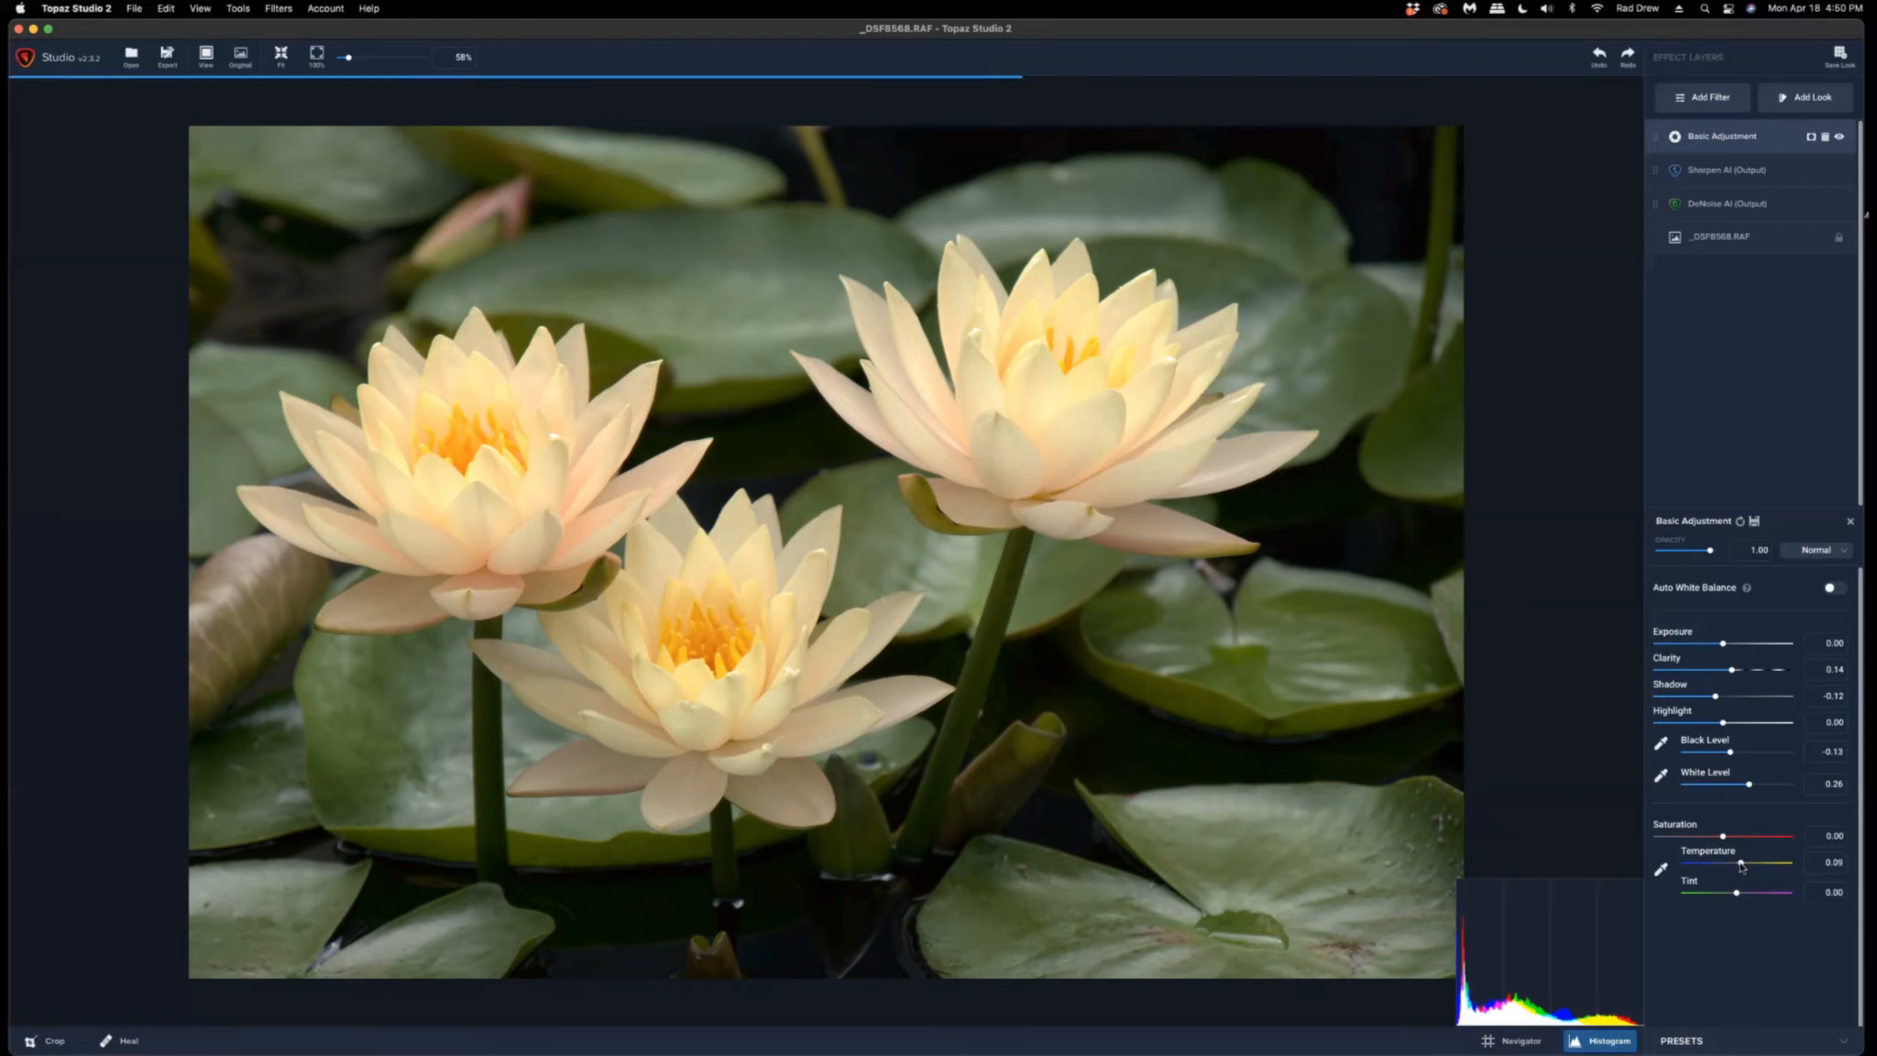
double_click(1709, 855)
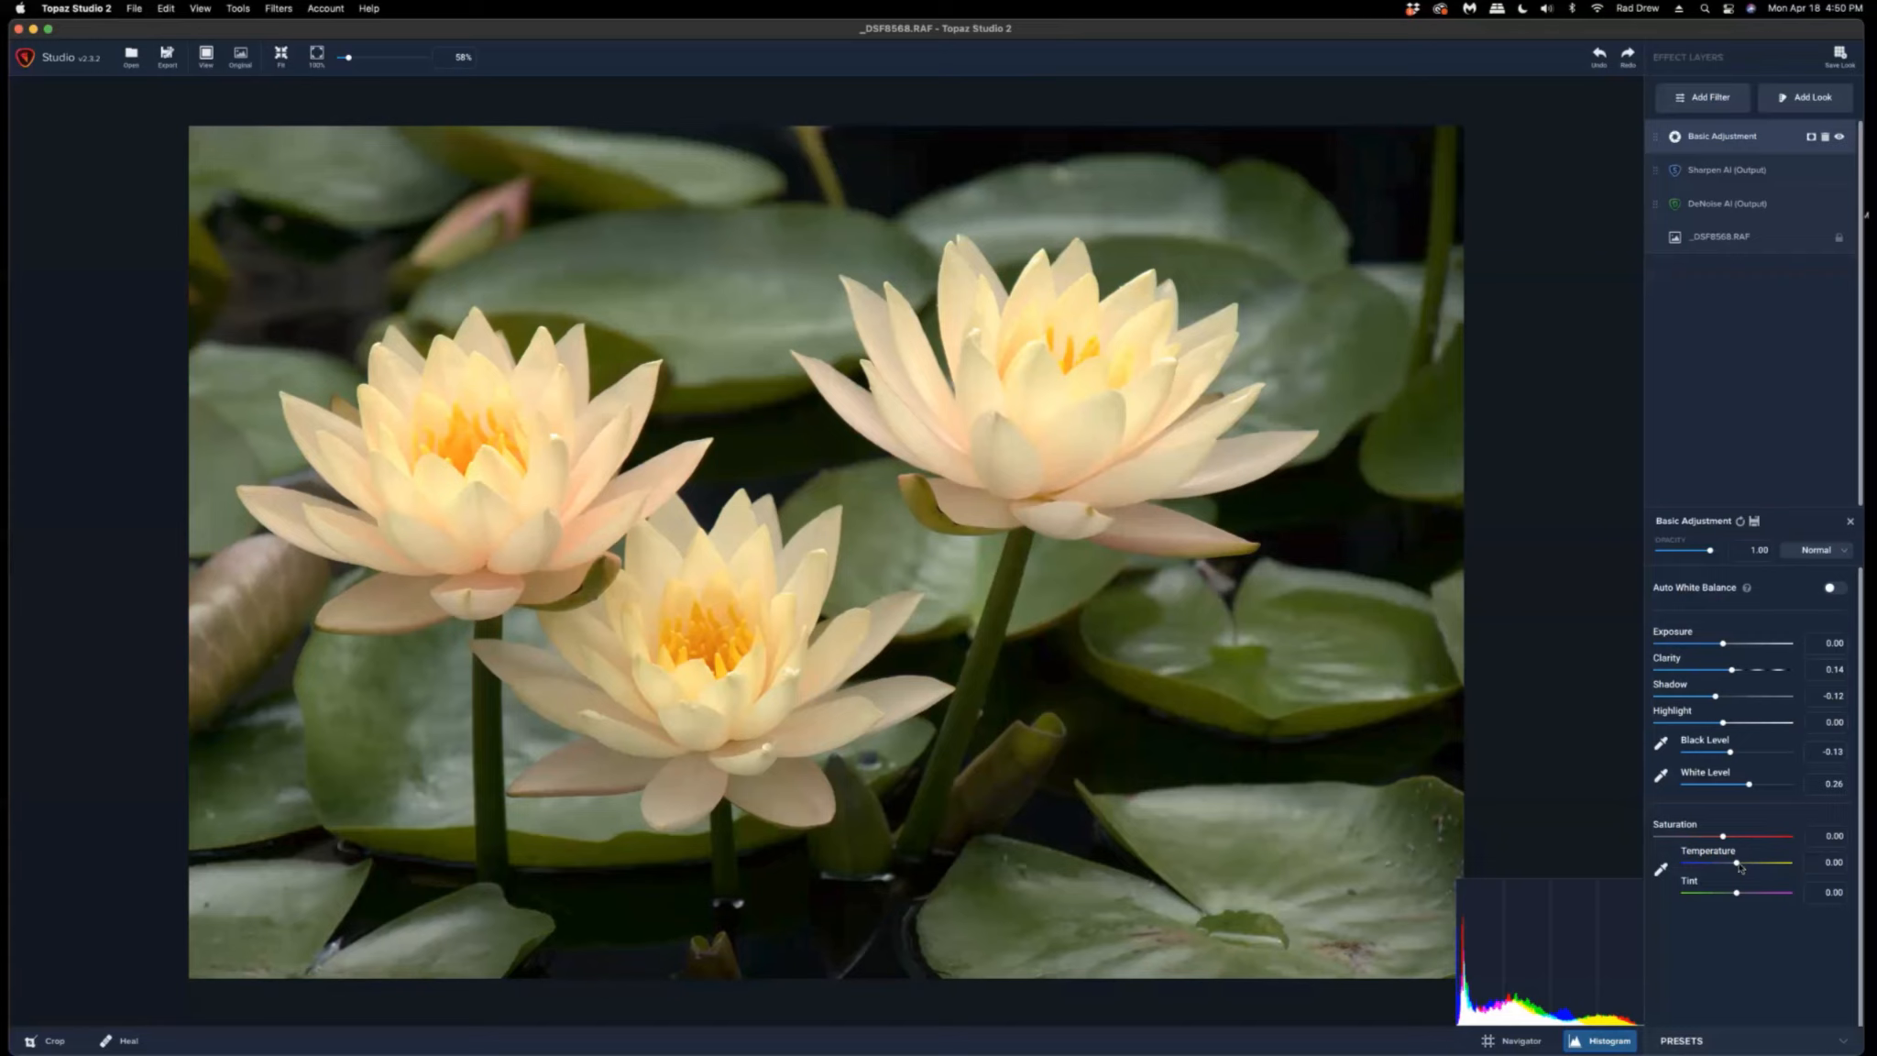
left_click(1744, 866)
left_click_drag(1723, 837, 1728, 837)
Add a Gaussian Blur filter with Amount about 0.45, leaving Preserve Edge at 0.
left_click(1701, 97)
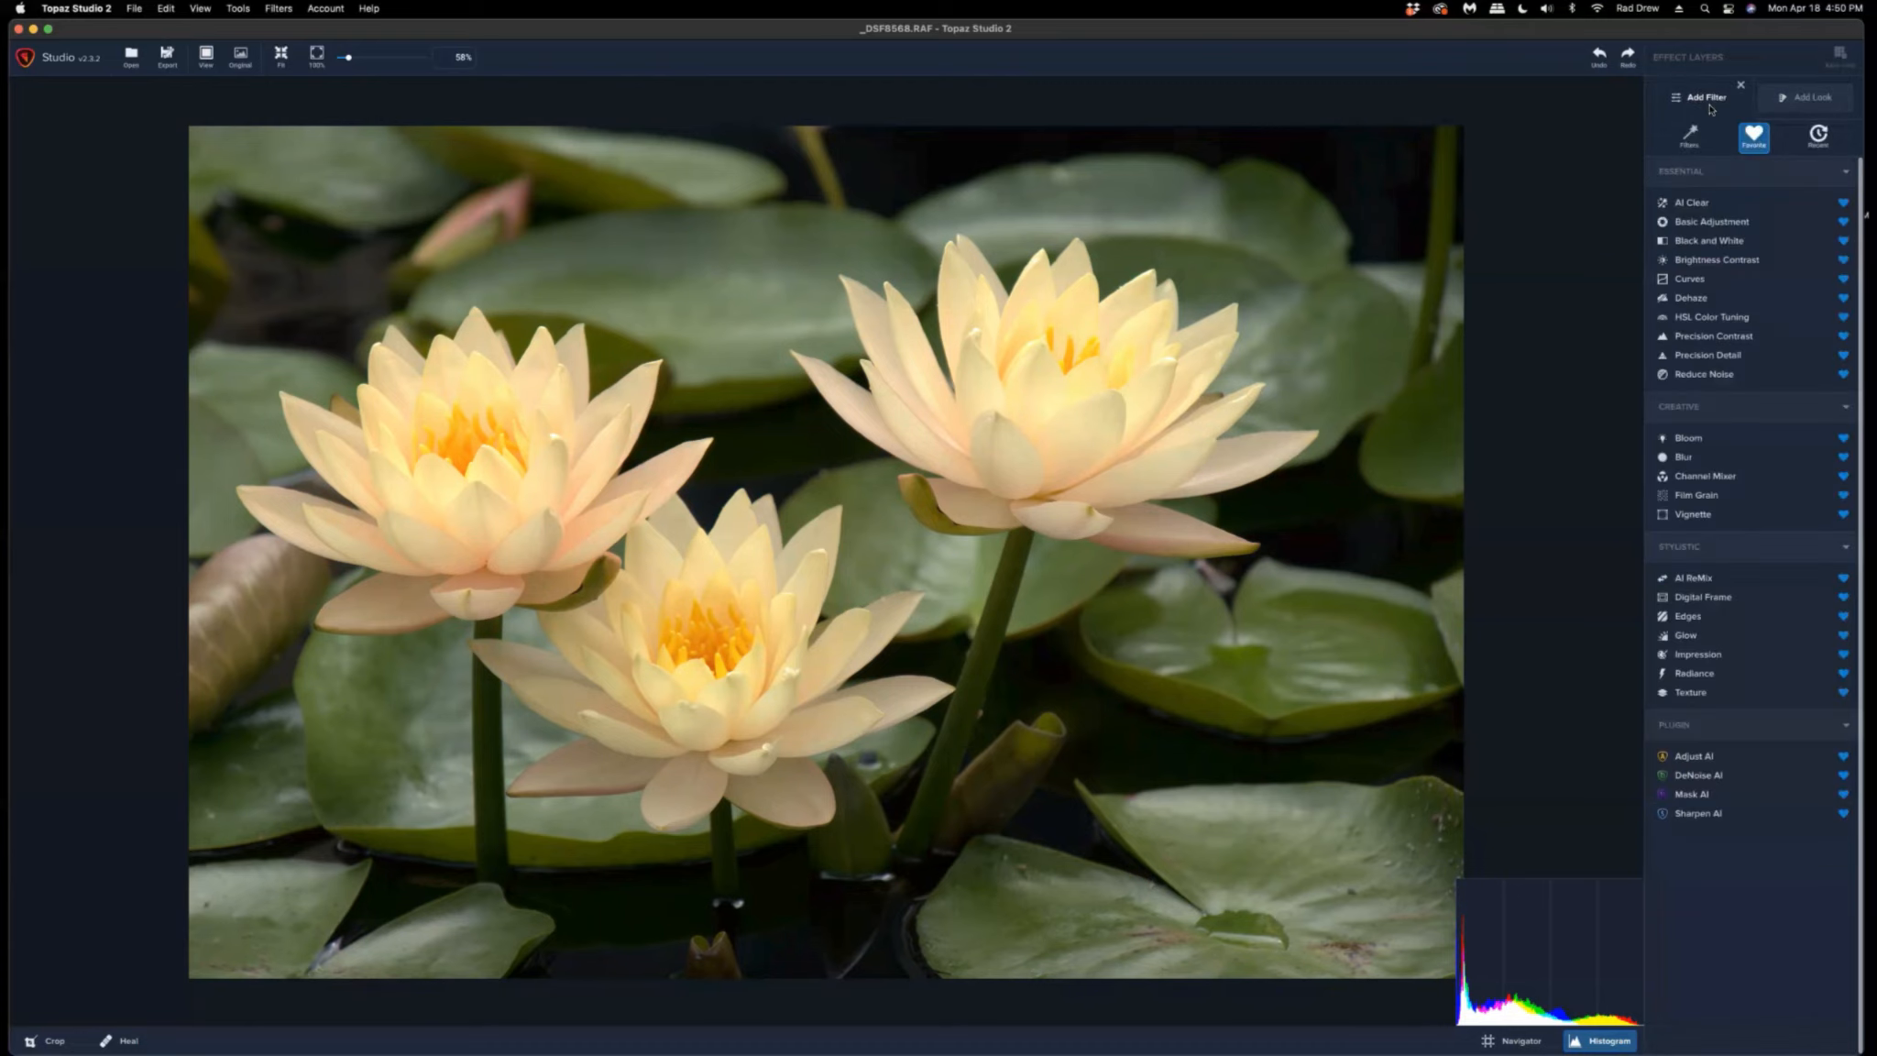
left_click(1686, 461)
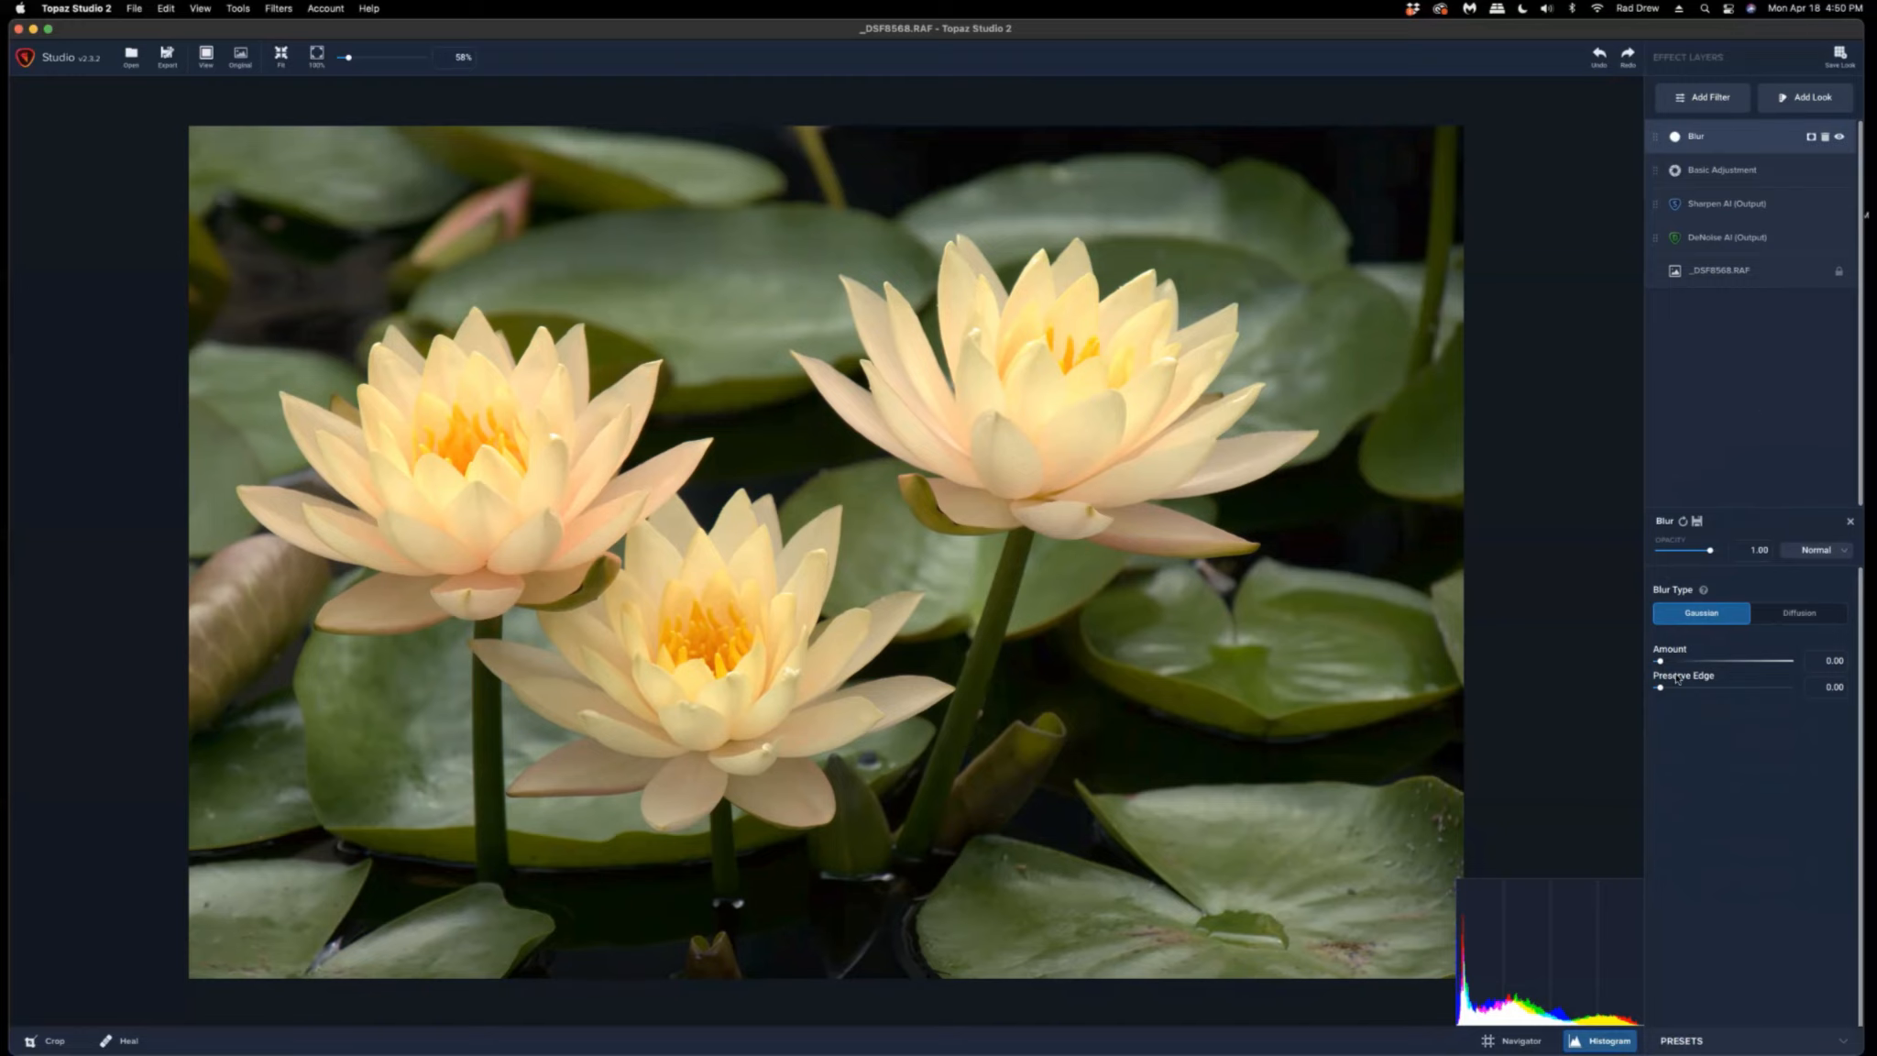
left_click_drag(1661, 662, 1713, 664)
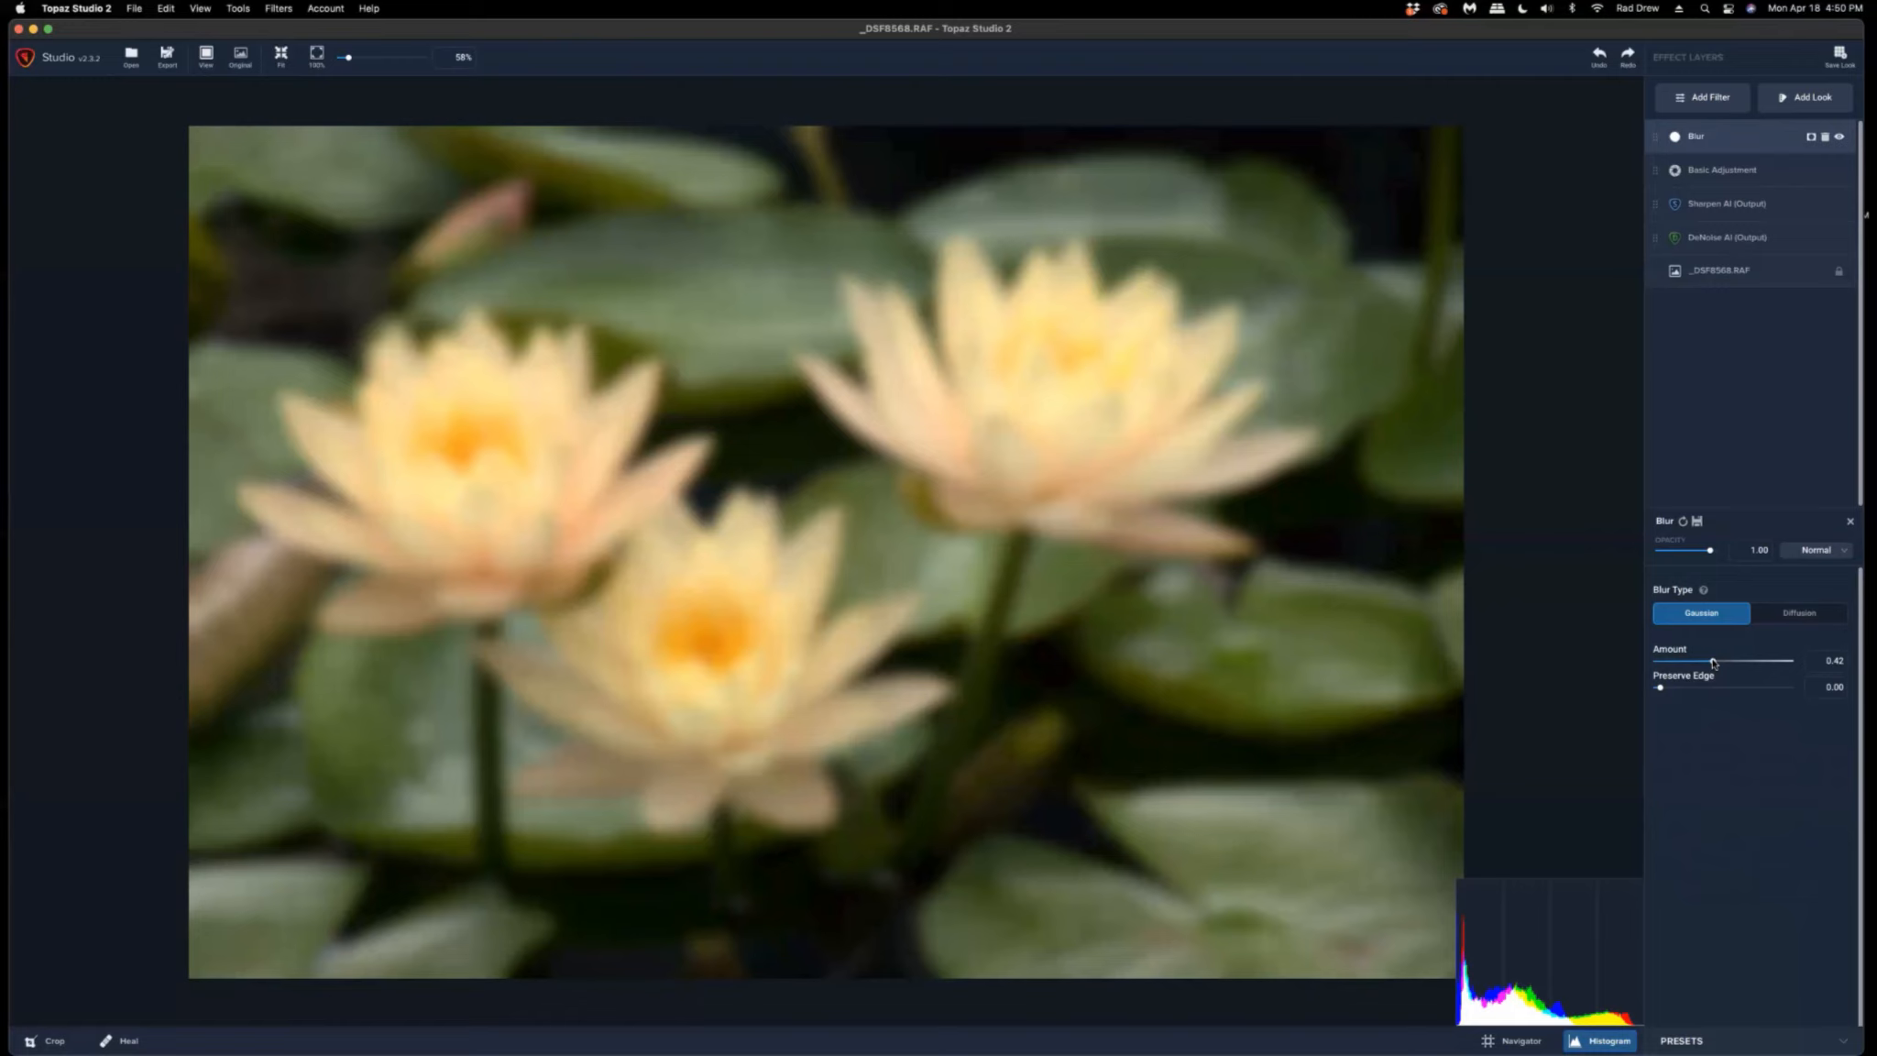
left_click_drag(1714, 662, 1717, 661)
left_click_drag(1659, 689, 1741, 689)
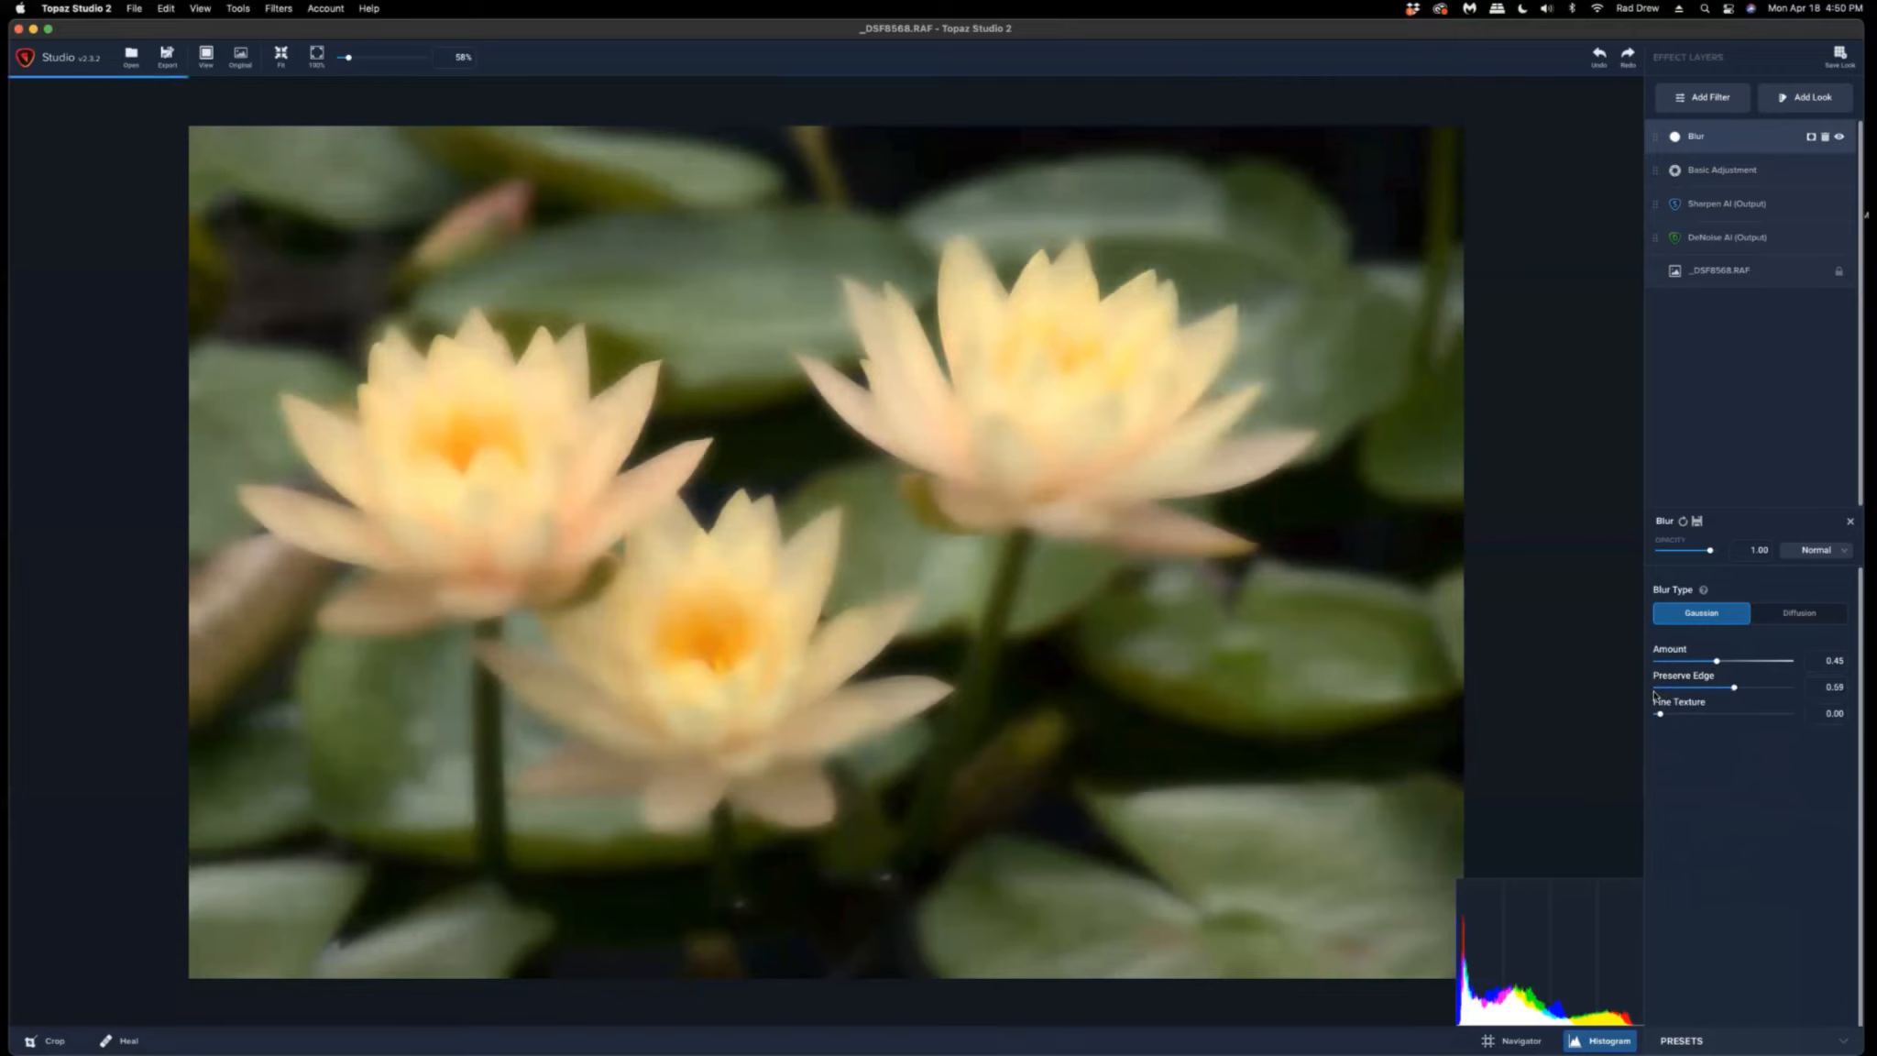
left_click_drag(1741, 689, 1650, 689)
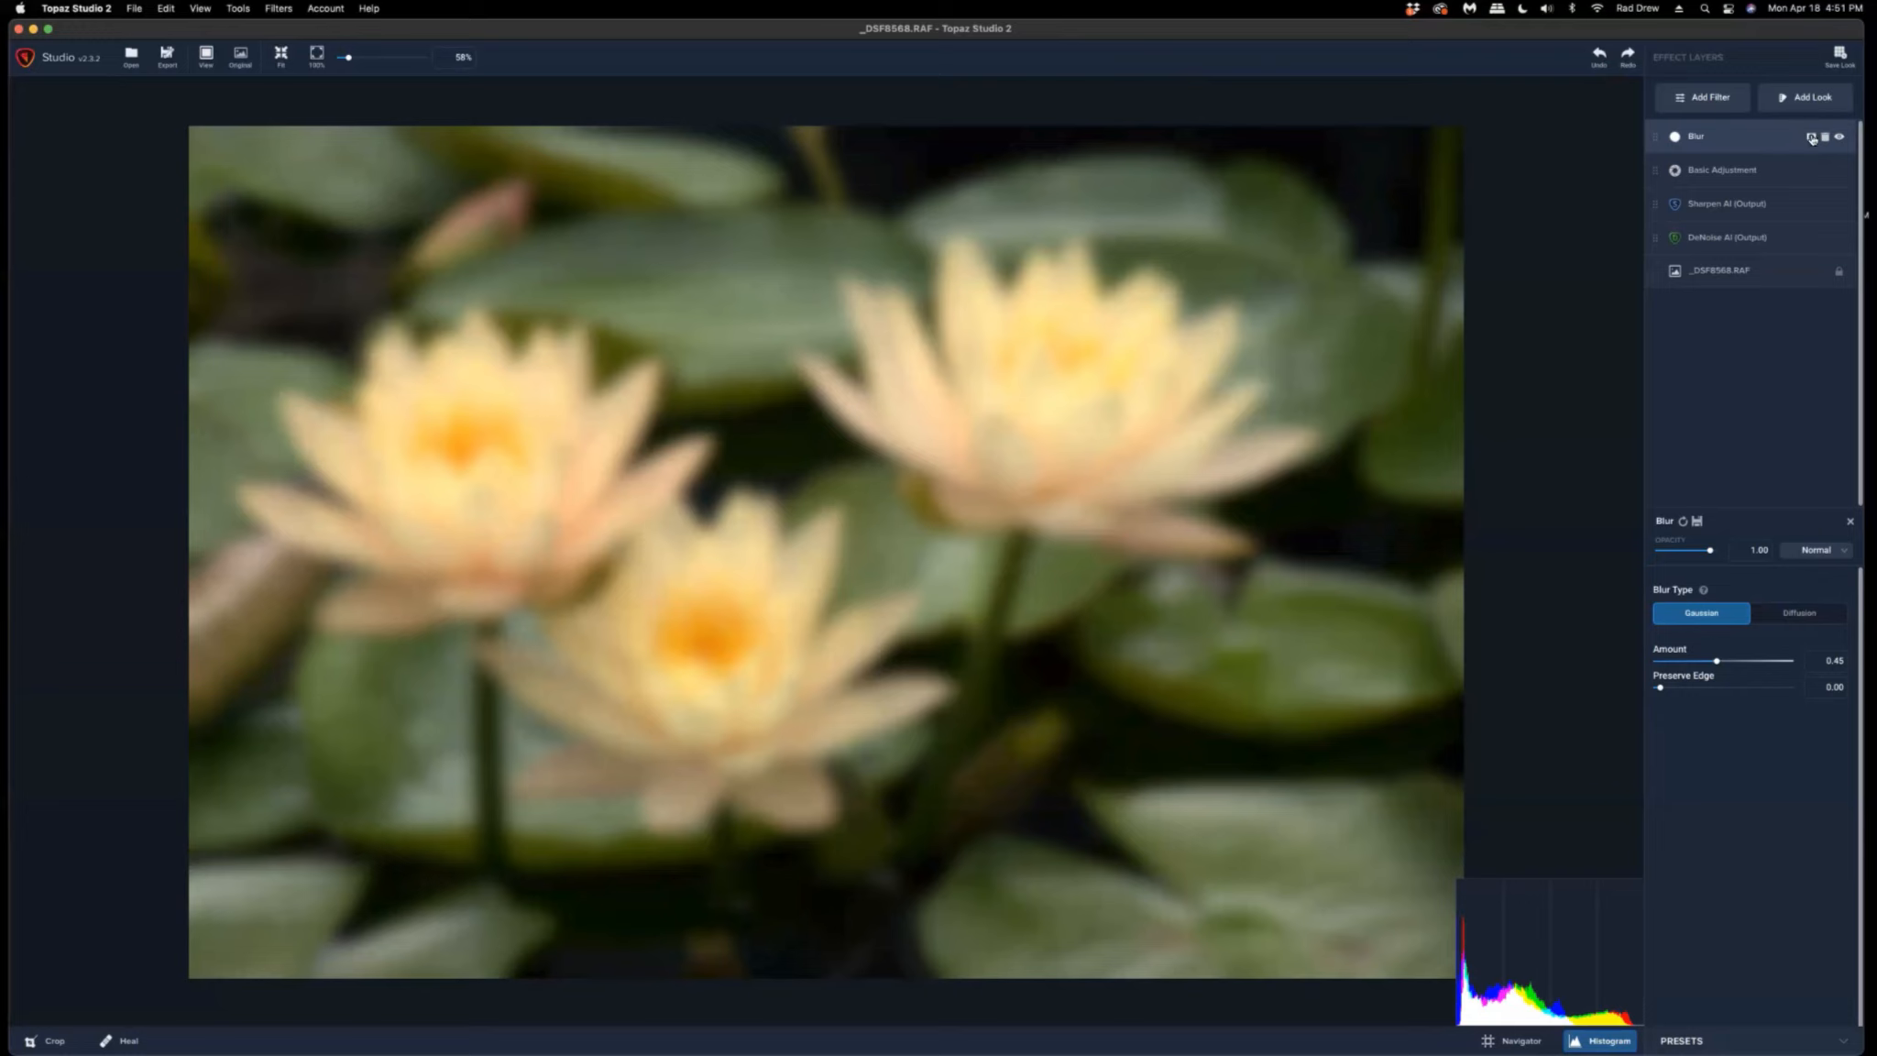
Open the Blur layer's mask and brush the blur off the centres of the three flowers.
left_click(1811, 138)
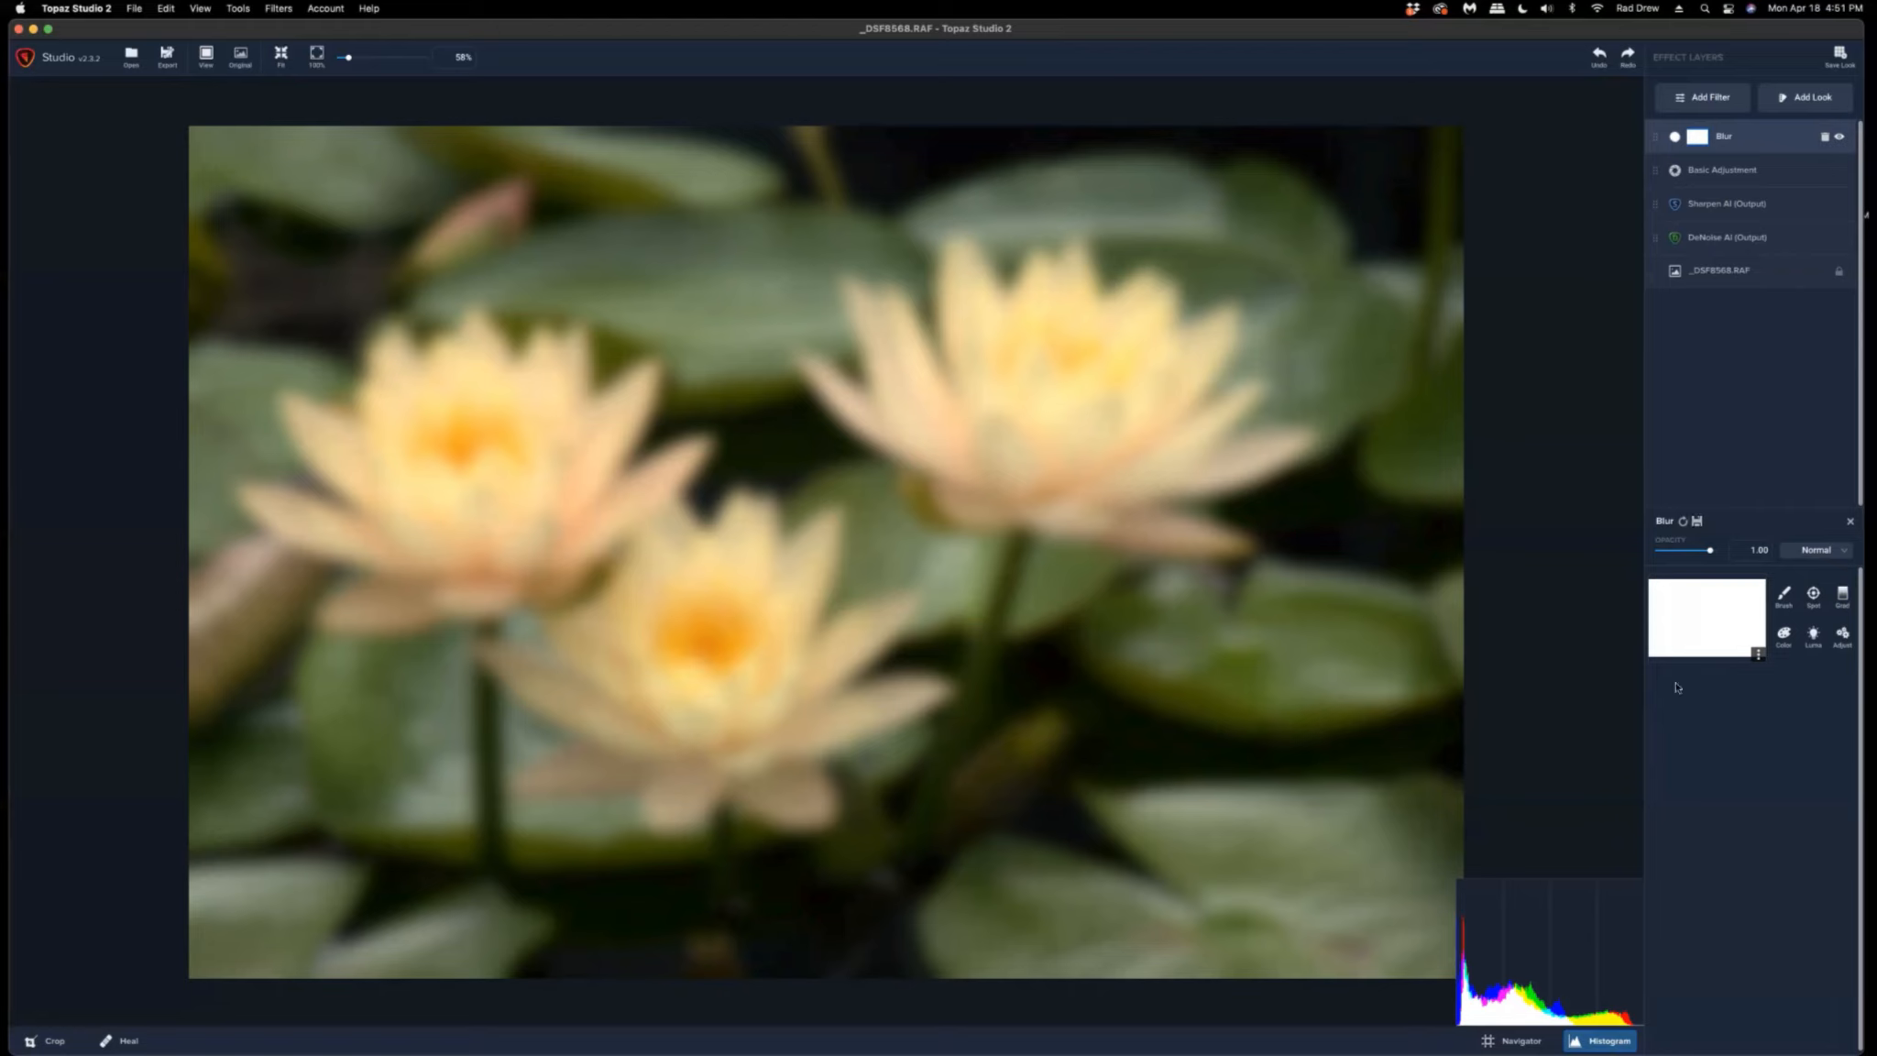
left_click(1783, 598)
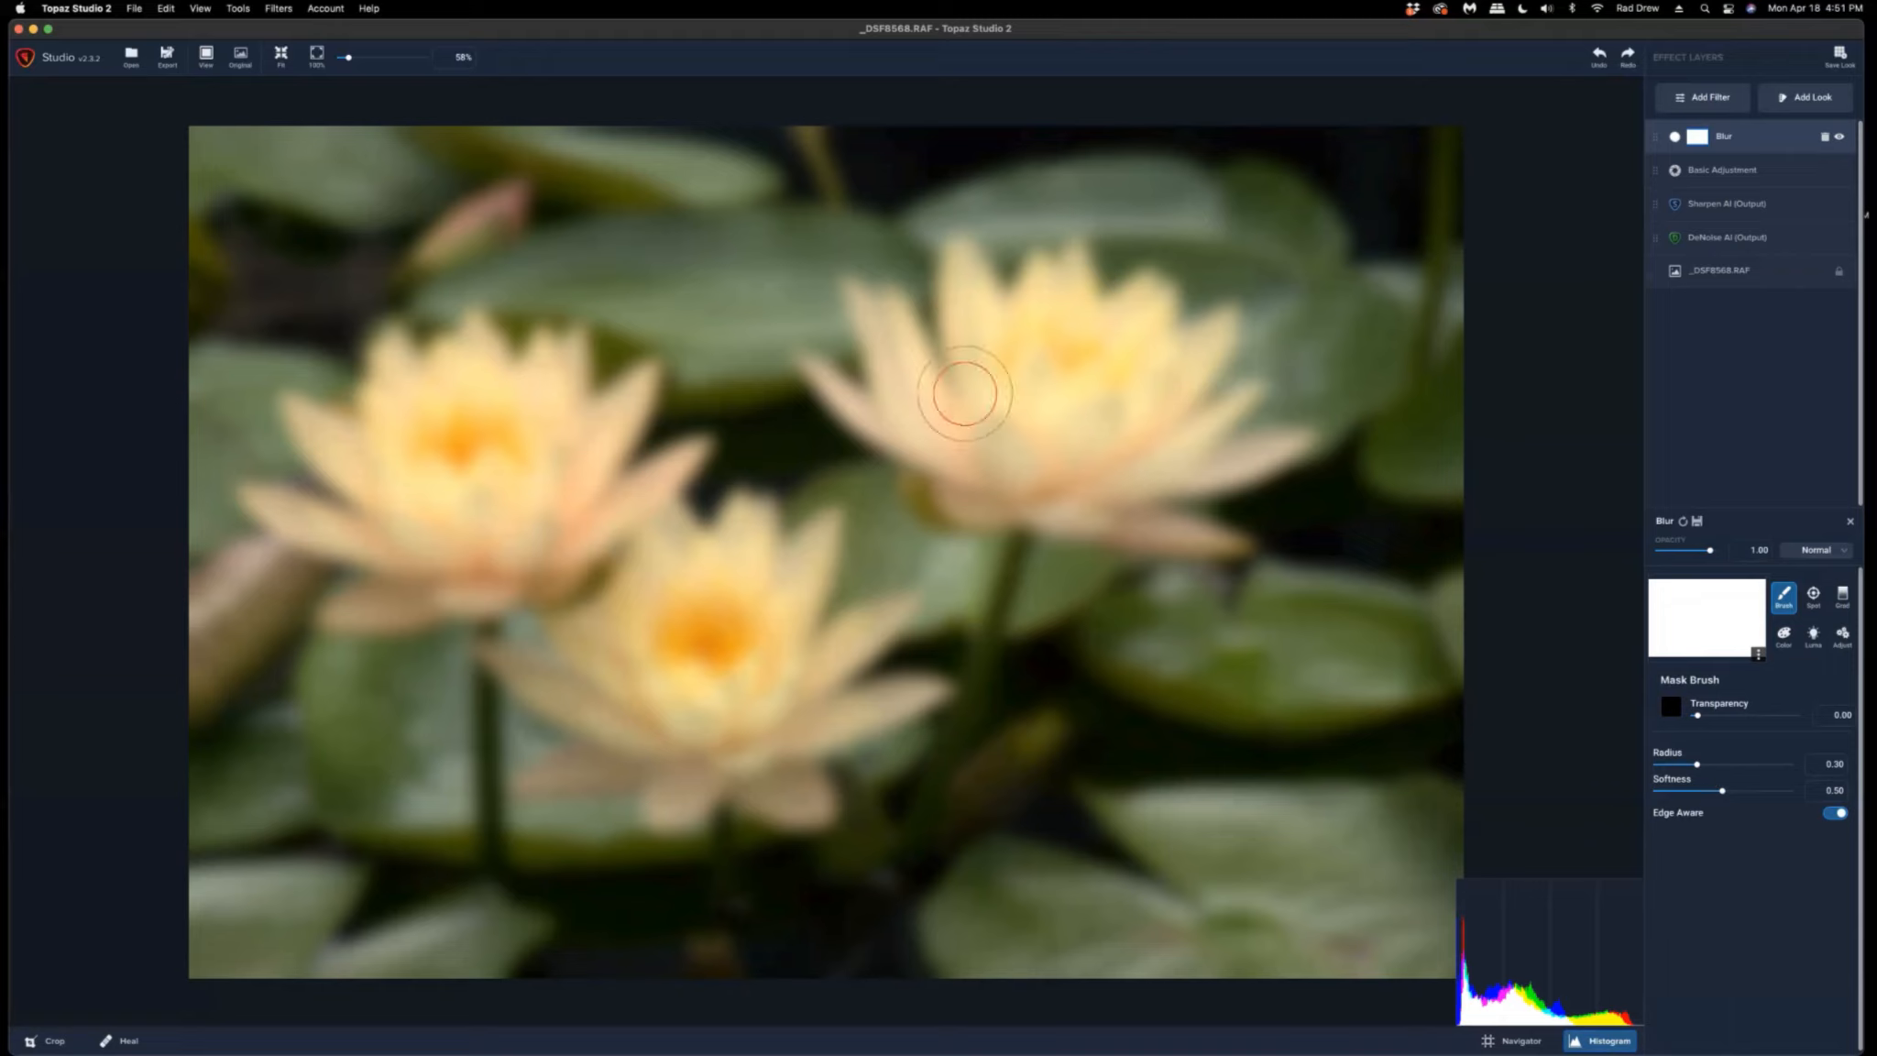
mouse_move(1051, 386)
left_mouse_down()
mouse_move(1087, 370)
mouse_move(1054, 341)
mouse_move(1032, 380)
mouse_move(1052, 414)
mouse_move(986, 359)
mouse_move(1074, 346)
mouse_move(1050, 319)
mouse_move(1083, 348)
mouse_move(1137, 334)
mouse_move(1105, 390)
mouse_move(1137, 402)
mouse_move(1162, 453)
mouse_move(952, 441)
mouse_move(984, 446)
mouse_move(920, 404)
mouse_move(992, 472)
mouse_move(1098, 483)
left_mouse_up()
left_click_drag(1066, 404, 1047, 415)
mouse_move(694, 606)
left_mouse_down()
mouse_move(653, 573)
mouse_move(629, 646)
mouse_move(711, 724)
mouse_move(733, 596)
mouse_move(783, 587)
mouse_move(724, 756)
mouse_move(806, 714)
mouse_move(660, 756)
mouse_move(694, 633)
left_mouse_up()
mouse_move(495, 467)
left_mouse_down()
mouse_move(439, 415)
mouse_move(472, 397)
mouse_move(385, 463)
mouse_move(417, 541)
mouse_move(507, 511)
mouse_move(550, 419)
mouse_move(532, 481)
mouse_move(546, 538)
mouse_move(472, 540)
mouse_move(504, 480)
mouse_move(499, 417)
mouse_move(540, 469)
mouse_move(577, 466)
mouse_move(554, 518)
mouse_move(518, 536)
mouse_move(518, 483)
mouse_move(470, 437)
mouse_move(491, 403)
left_mouse_up()
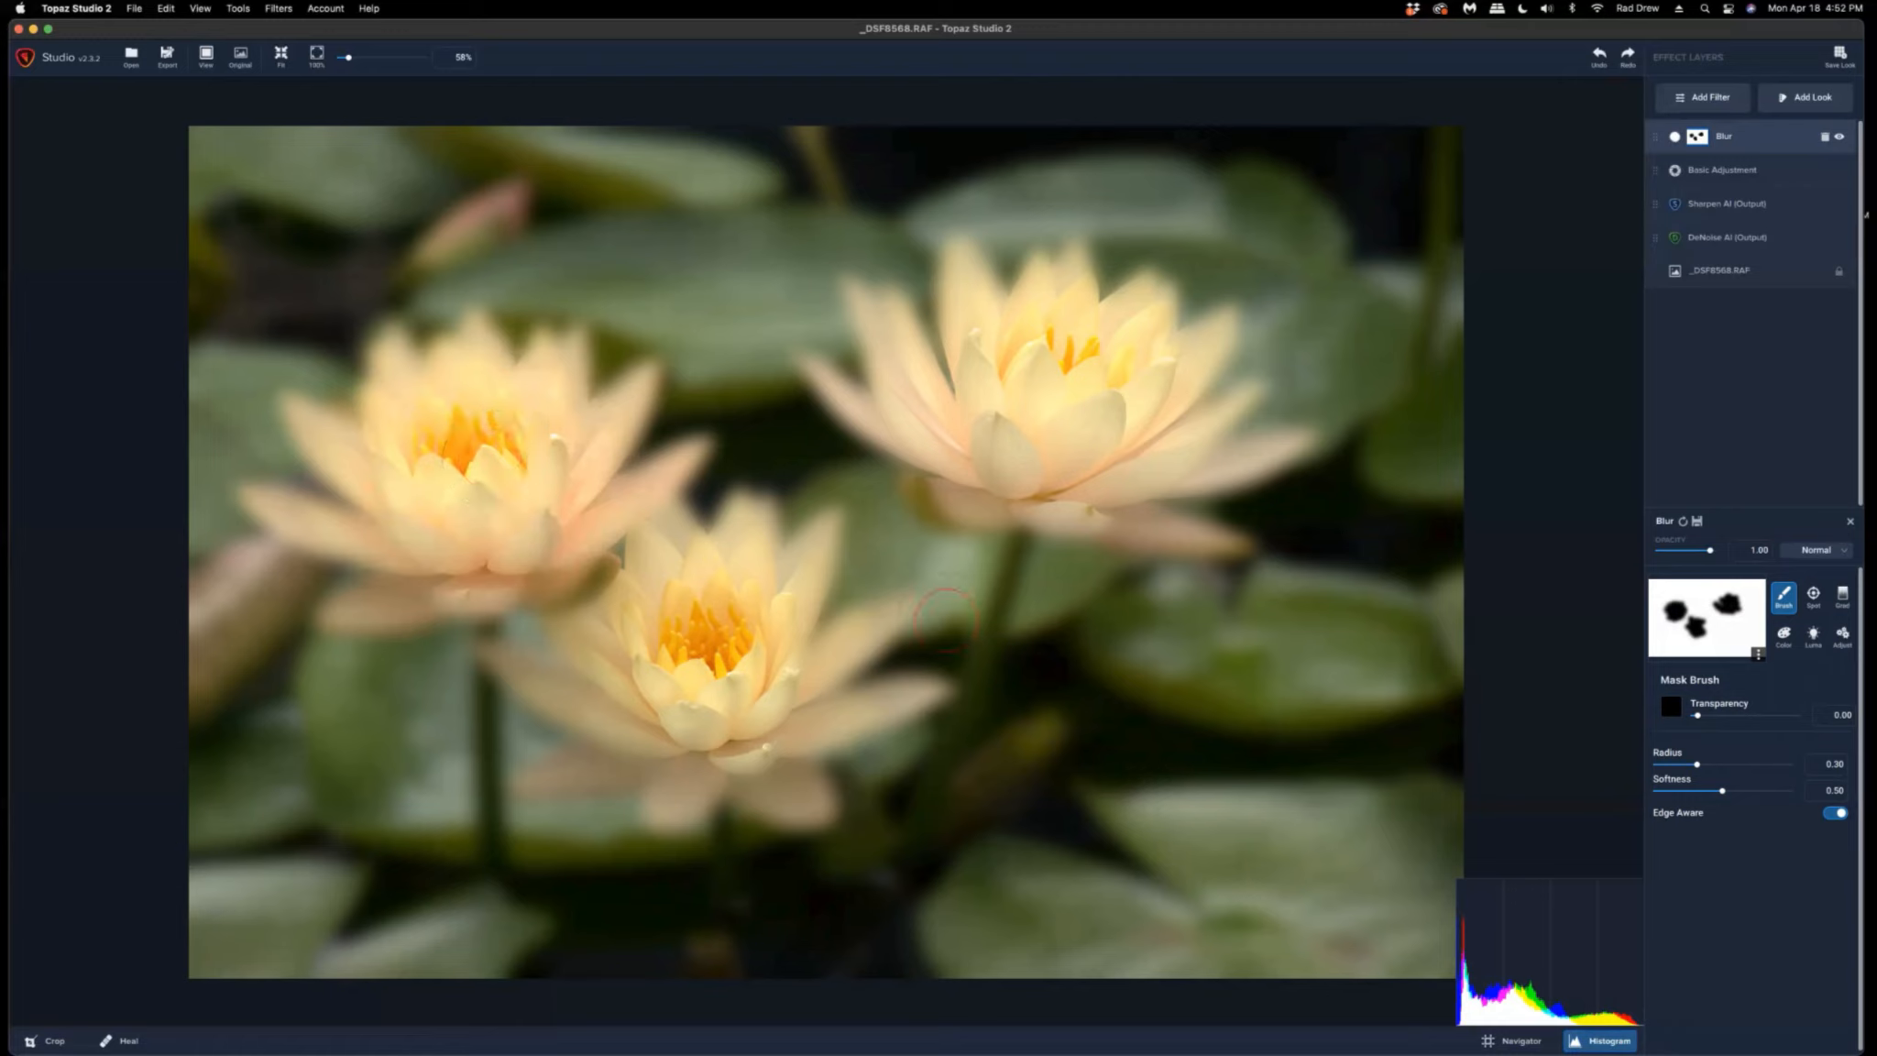
Set the mask brush Radius to 0.14 and Softness to 1.00, then paint the flower petals out of the blur.
left_click_drag(1694, 765, 1676, 766)
left_click_drag(1723, 792, 1765, 796)
left_click_drag(1764, 791, 1785, 789)
mouse_move(1111, 367)
left_mouse_down()
mouse_move(1148, 292)
mouse_move(1111, 319)
mouse_move(1154, 307)
mouse_move(1144, 357)
left_mouse_up()
mouse_move(1040, 323)
left_mouse_down()
mouse_move(1063, 277)
mouse_move(1035, 275)
mouse_move(1012, 371)
mouse_move(963, 265)
mouse_move(957, 312)
mouse_move(999, 417)
mouse_move(921, 403)
mouse_move(861, 302)
mouse_move(902, 453)
mouse_move(836, 388)
mouse_move(1013, 462)
mouse_move(1003, 419)
mouse_move(1113, 340)
mouse_move(1033, 458)
mouse_move(958, 499)
mouse_move(1027, 509)
mouse_move(1076, 513)
mouse_move(1191, 440)
mouse_move(1182, 468)
mouse_move(1283, 444)
mouse_move(1119, 527)
left_mouse_up()
mouse_move(655, 550)
left_mouse_down()
mouse_move(765, 570)
mouse_move(879, 705)
mouse_move(633, 623)
mouse_move(532, 761)
left_mouse_up()
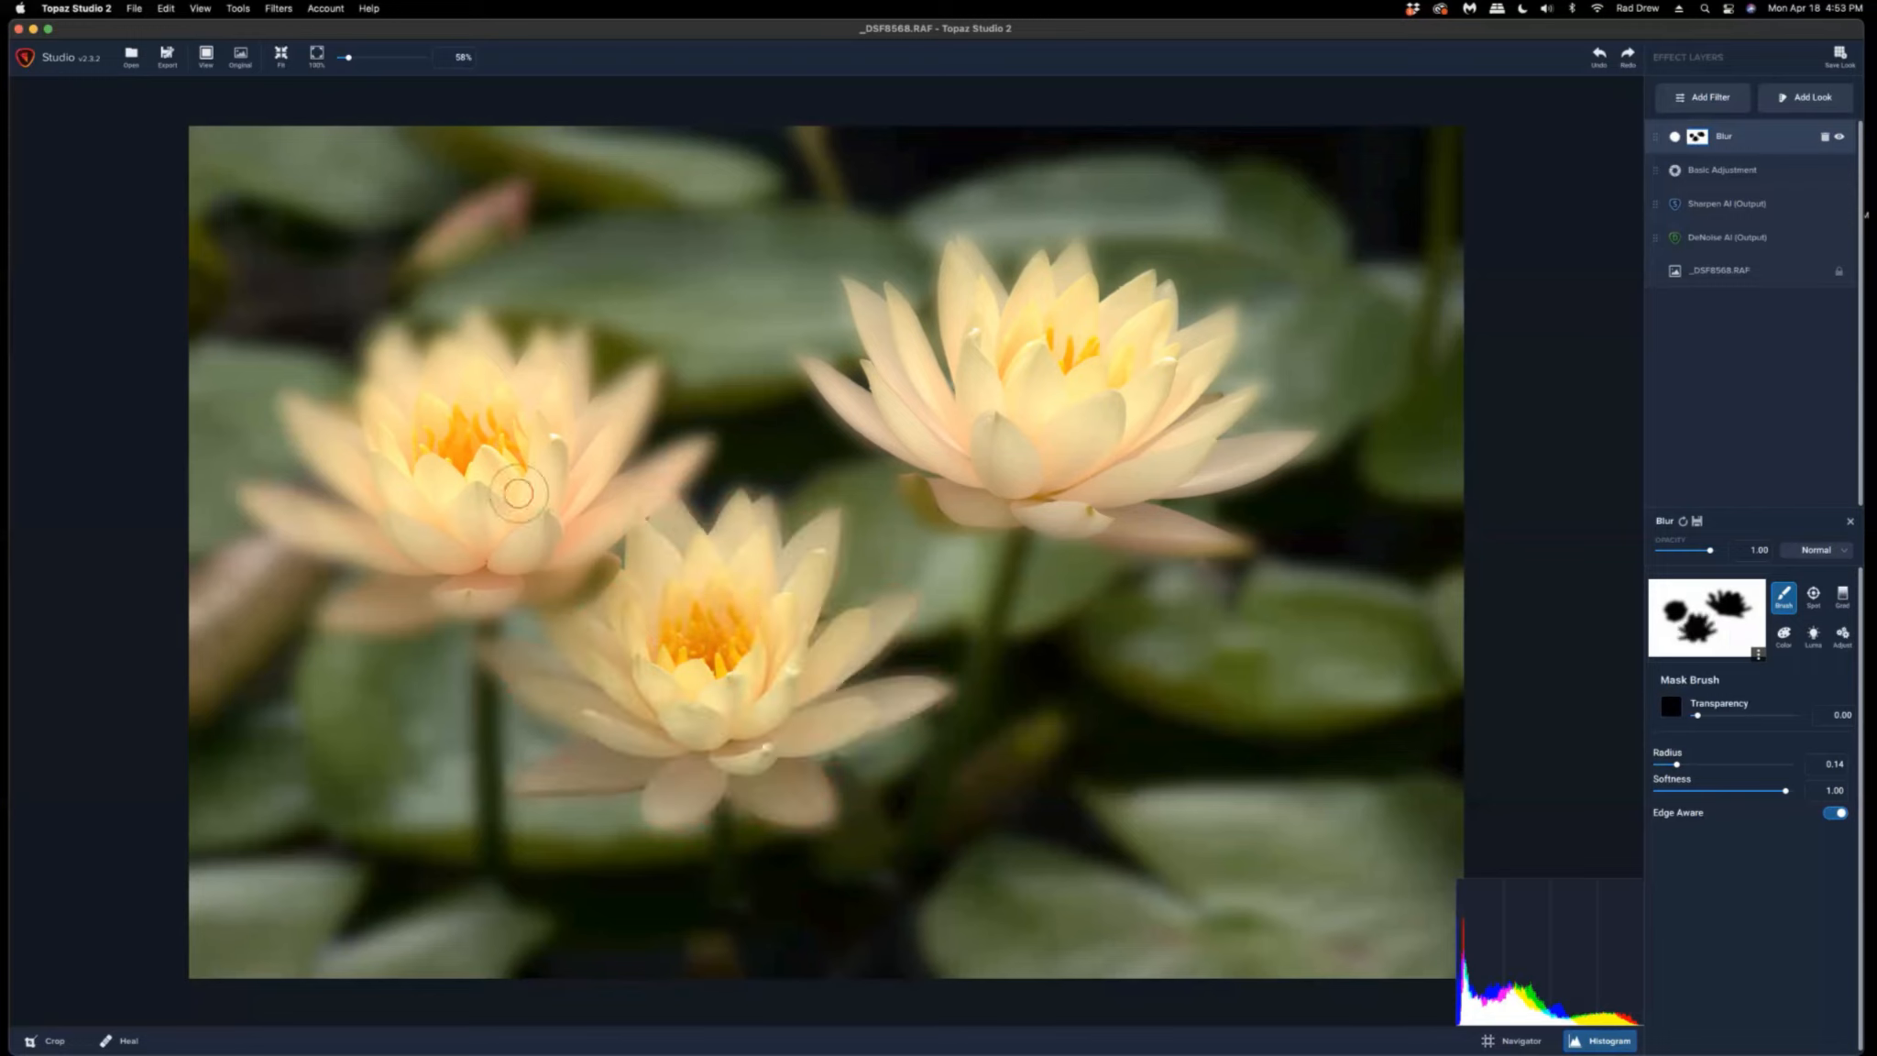
mouse_move(518, 493)
left_mouse_down()
mouse_move(443, 411)
mouse_move(257, 499)
mouse_move(541, 586)
mouse_move(541, 375)
mouse_move(514, 440)
left_mouse_up()
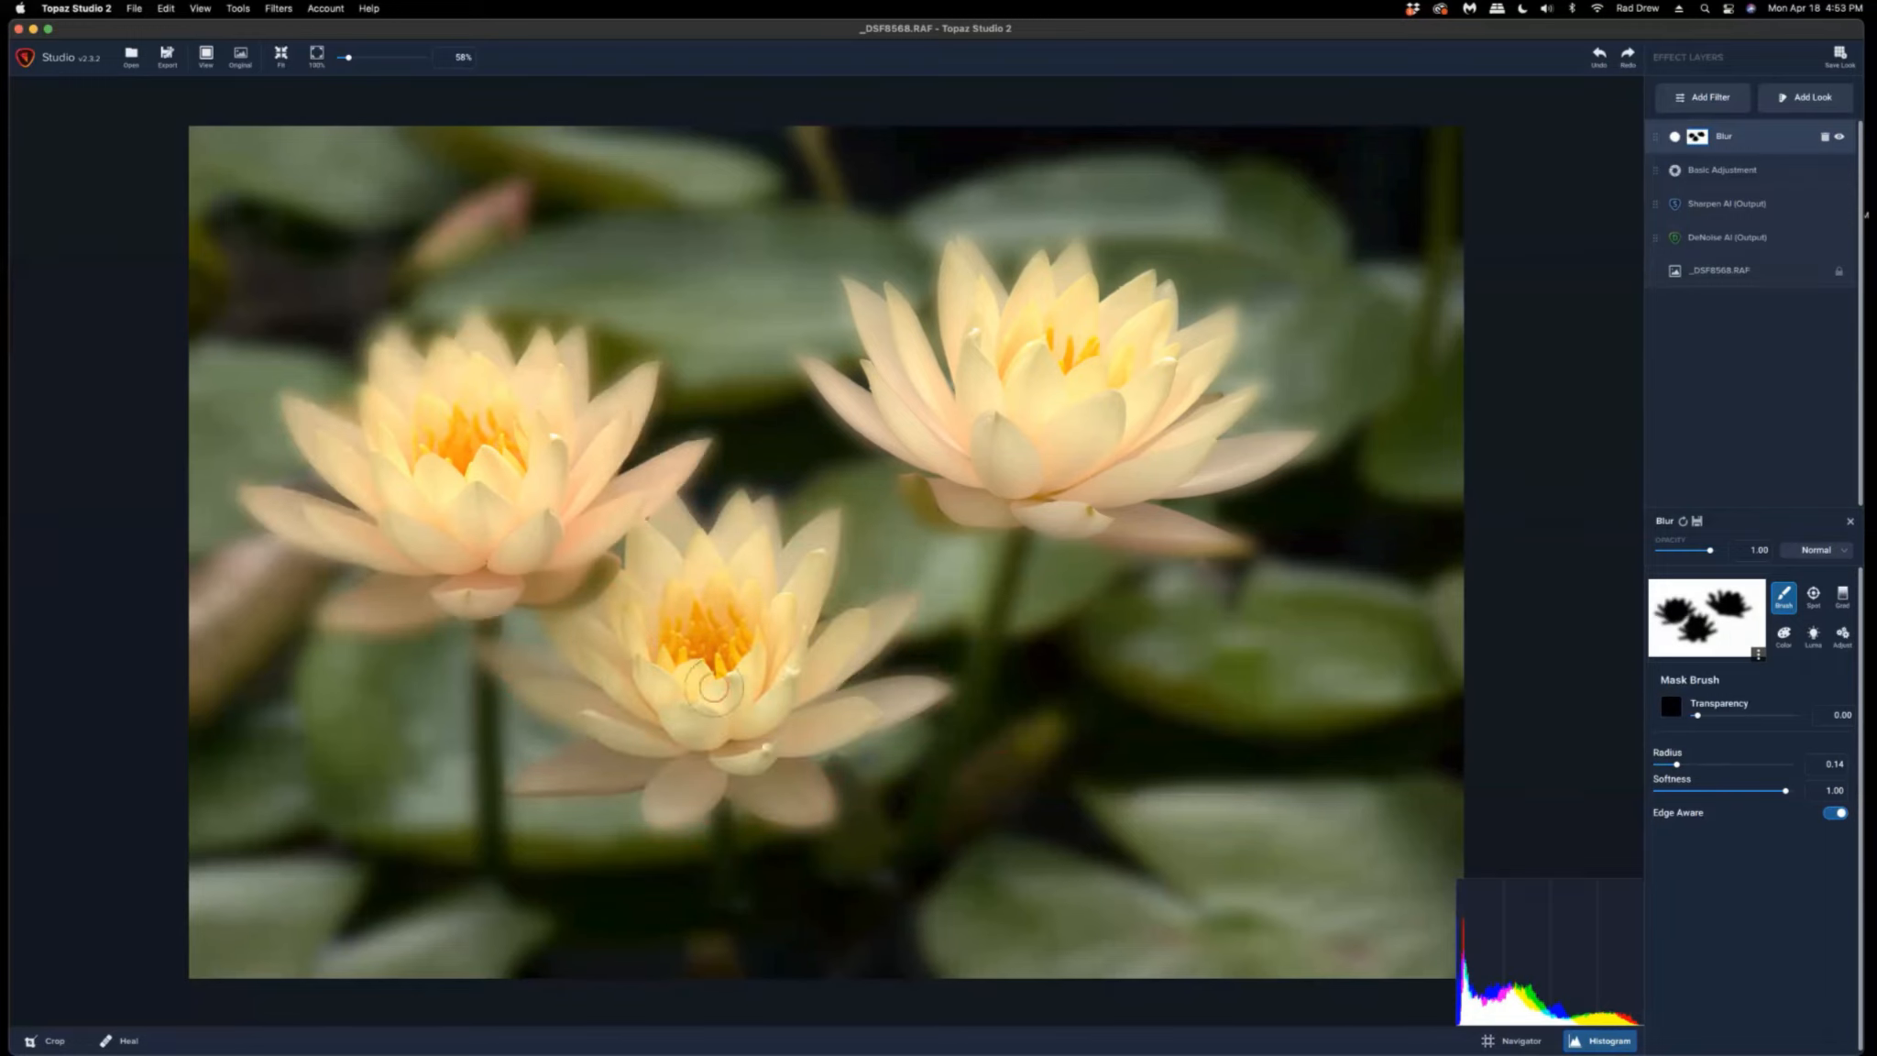
Reduce the brush Radius to 0.06 and paint the remaining petal edges out of the blur.
left_click_drag(1676, 764, 1666, 764)
left_click_drag(1204, 468, 1262, 453)
left_click_drag(1195, 540, 1125, 528)
left_click_drag(842, 400, 803, 366)
left_click_drag(850, 286, 894, 299)
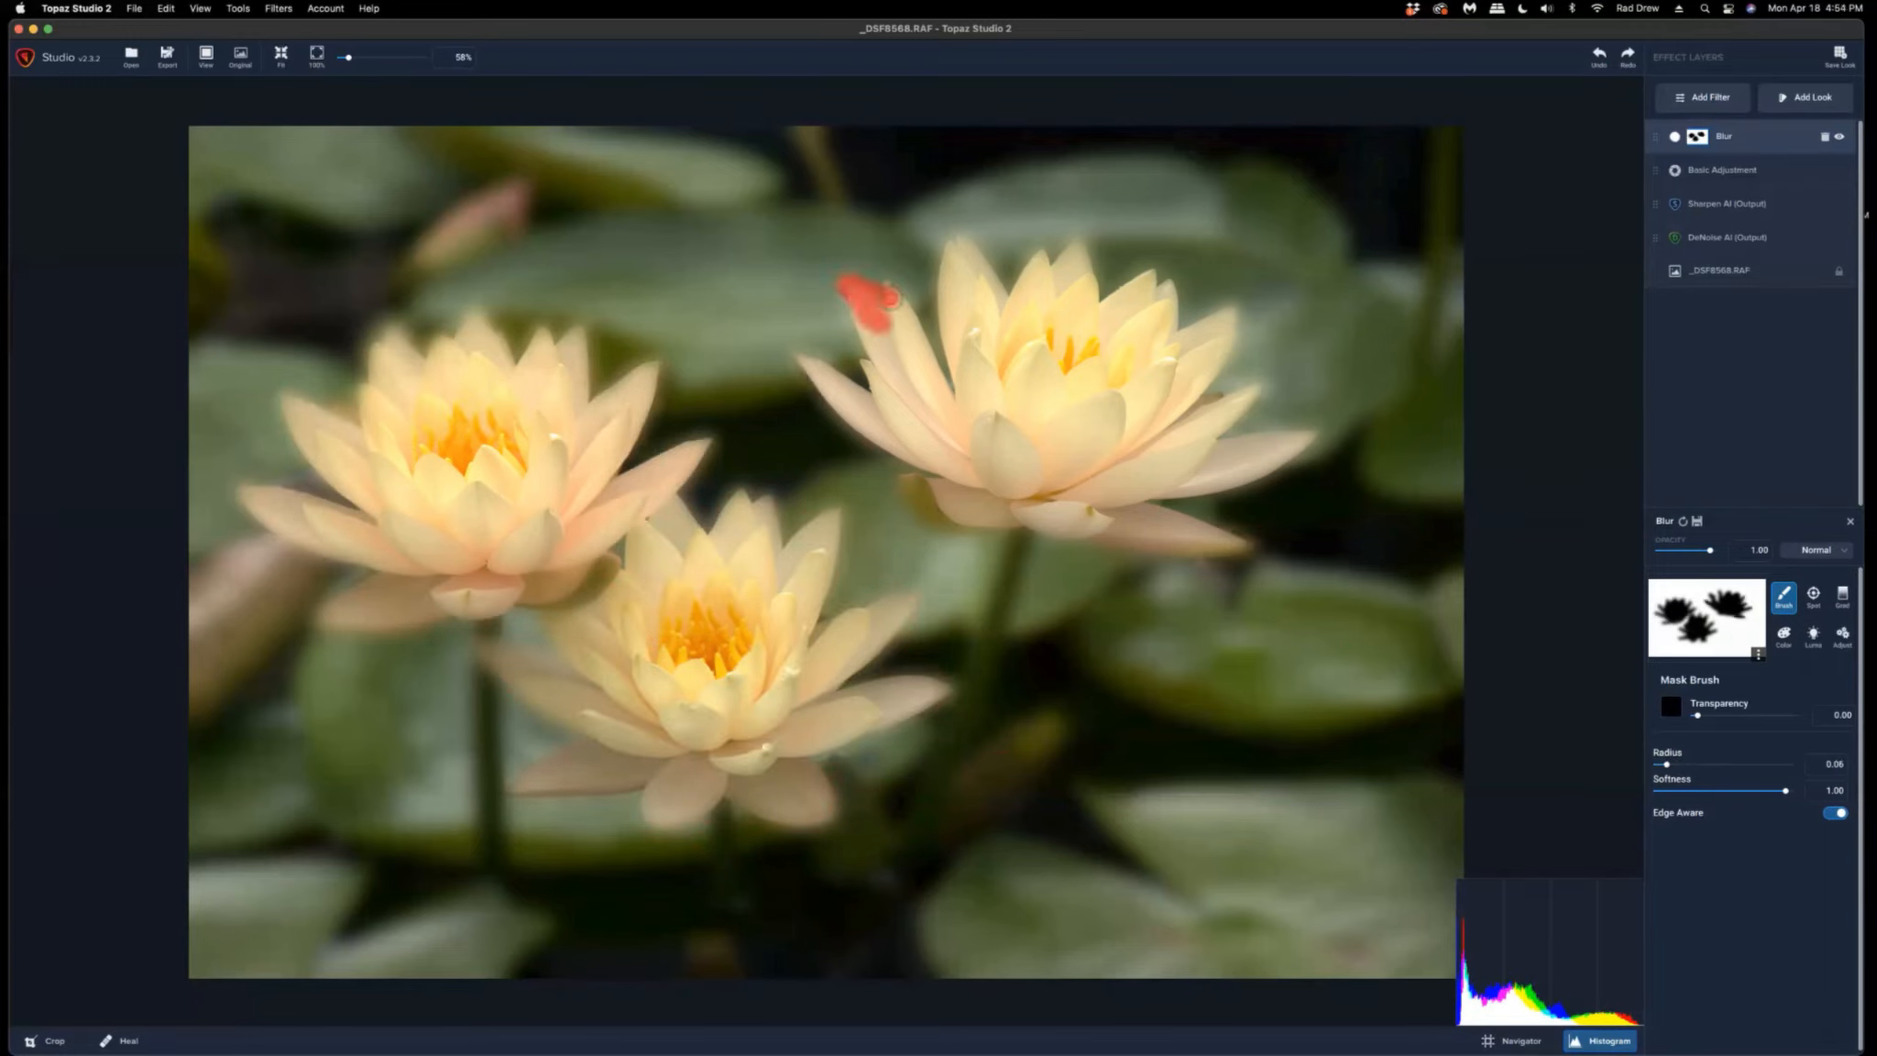
mouse_move(949, 241)
left_mouse_down()
mouse_move(1086, 335)
mouse_move(1150, 322)
left_mouse_up()
mouse_move(939, 687)
left_mouse_down()
mouse_move(513, 783)
mouse_move(559, 706)
left_mouse_up()
mouse_move(660, 523)
left_mouse_down()
mouse_move(735, 516)
mouse_move(822, 528)
mouse_move(813, 647)
mouse_move(905, 603)
mouse_move(881, 704)
mouse_move(916, 601)
left_mouse_up()
mouse_move(545, 403)
left_mouse_down()
mouse_move(546, 343)
mouse_move(461, 377)
mouse_move(376, 371)
mouse_move(303, 463)
mouse_move(407, 531)
mouse_move(421, 565)
mouse_move(527, 549)
mouse_move(669, 449)
left_mouse_up()
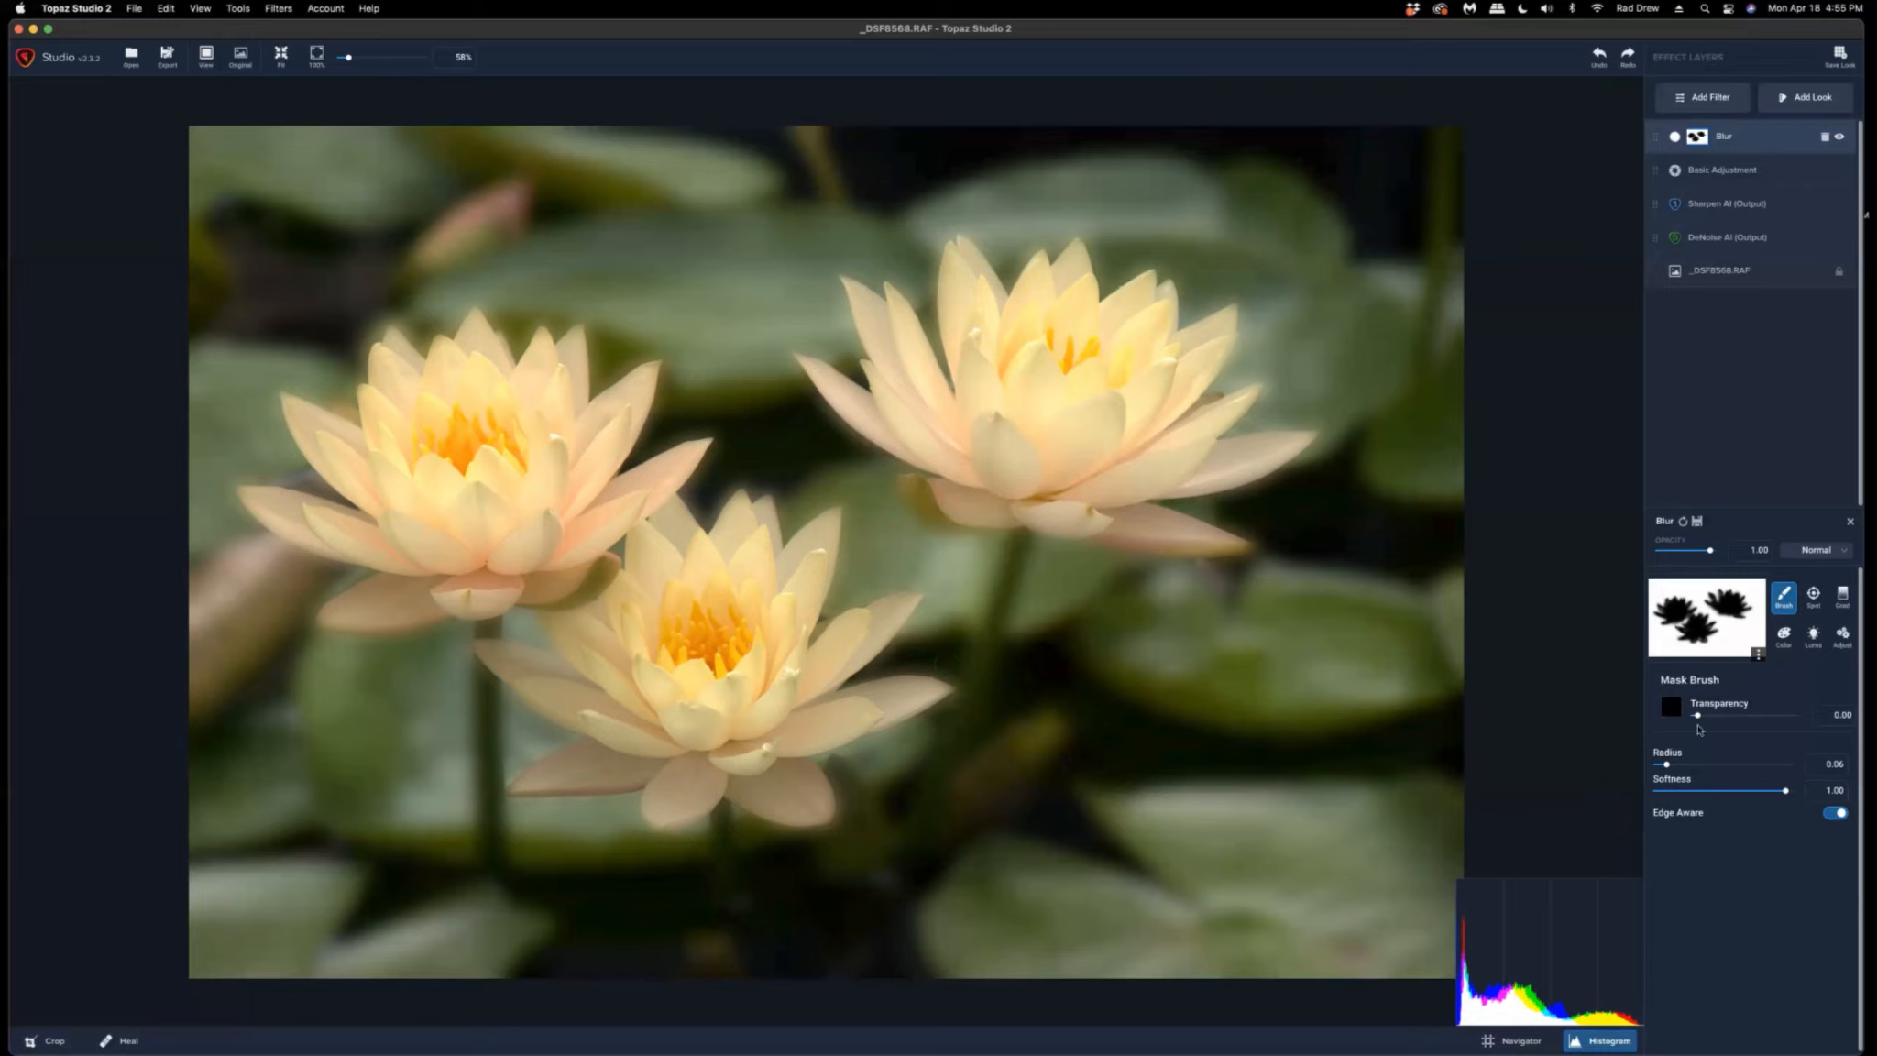
Return to the Blur settings and raise the Amount to about 0.55.
left_click(1775, 142)
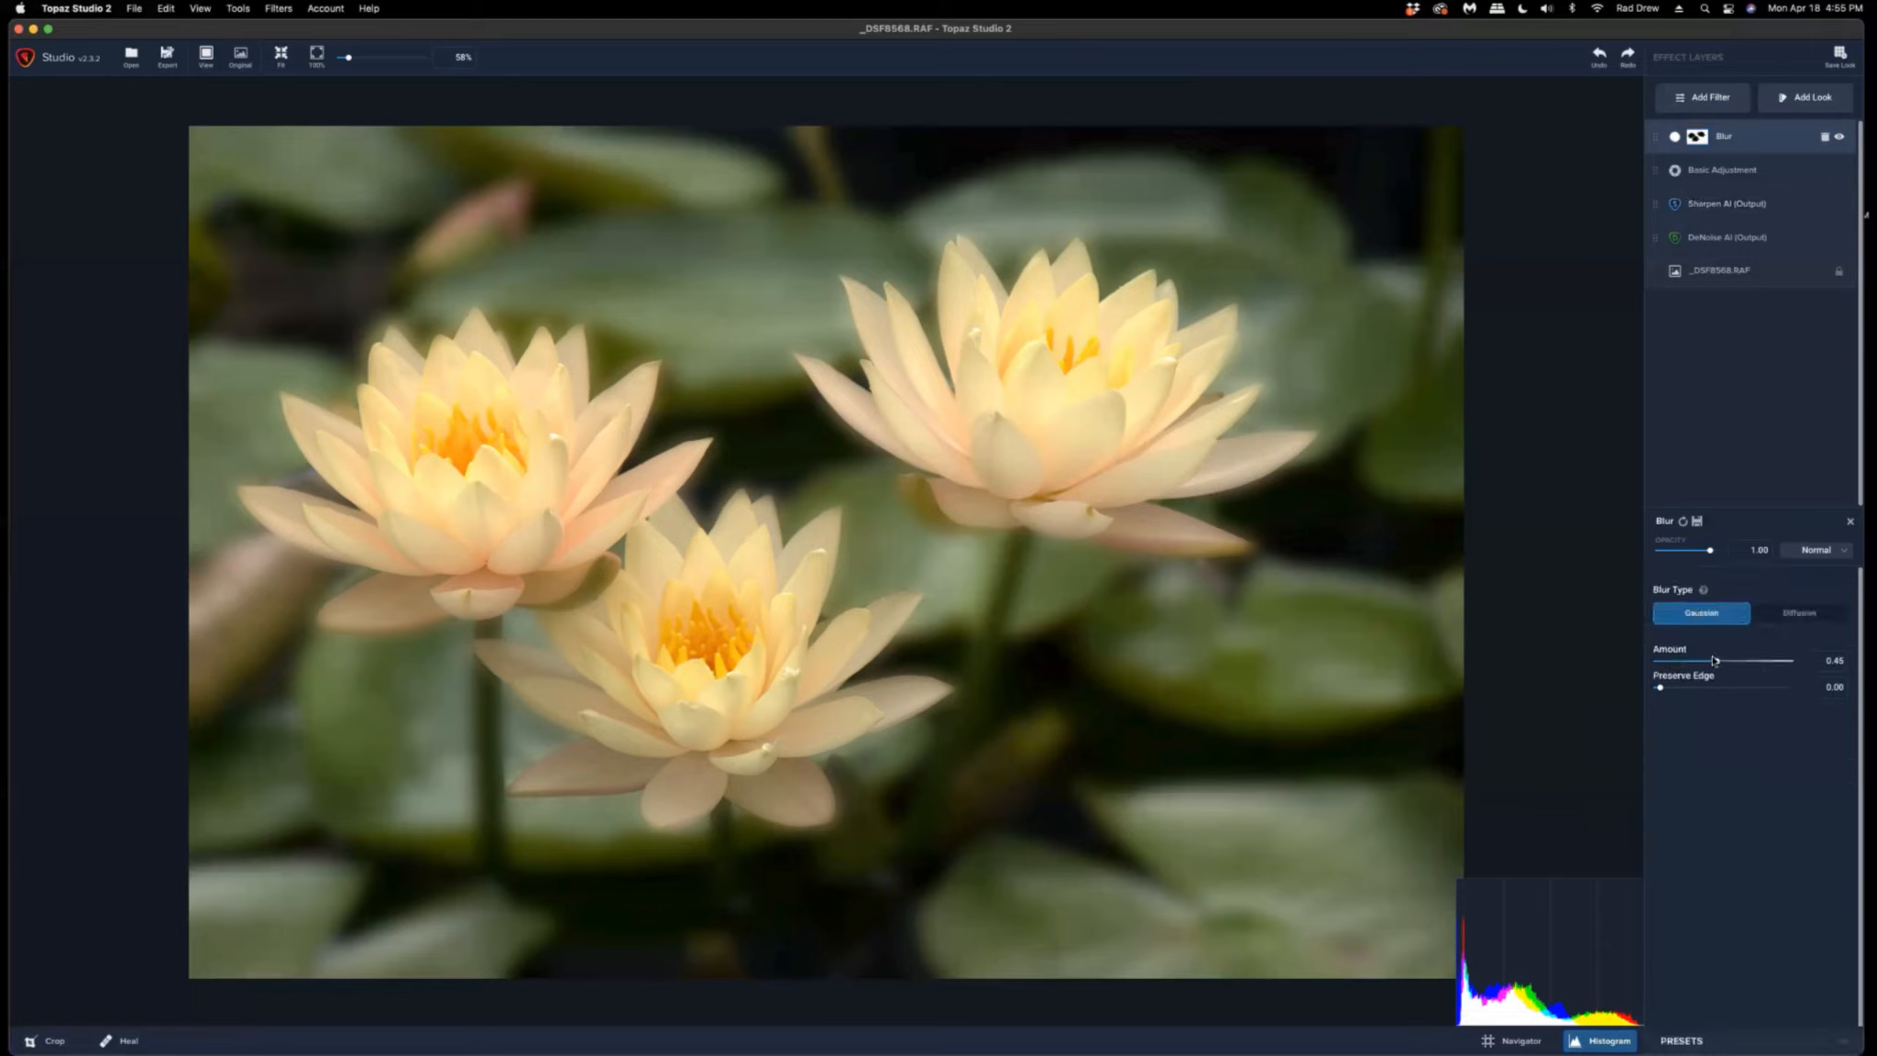
left_click_drag(1714, 660, 1760, 660)
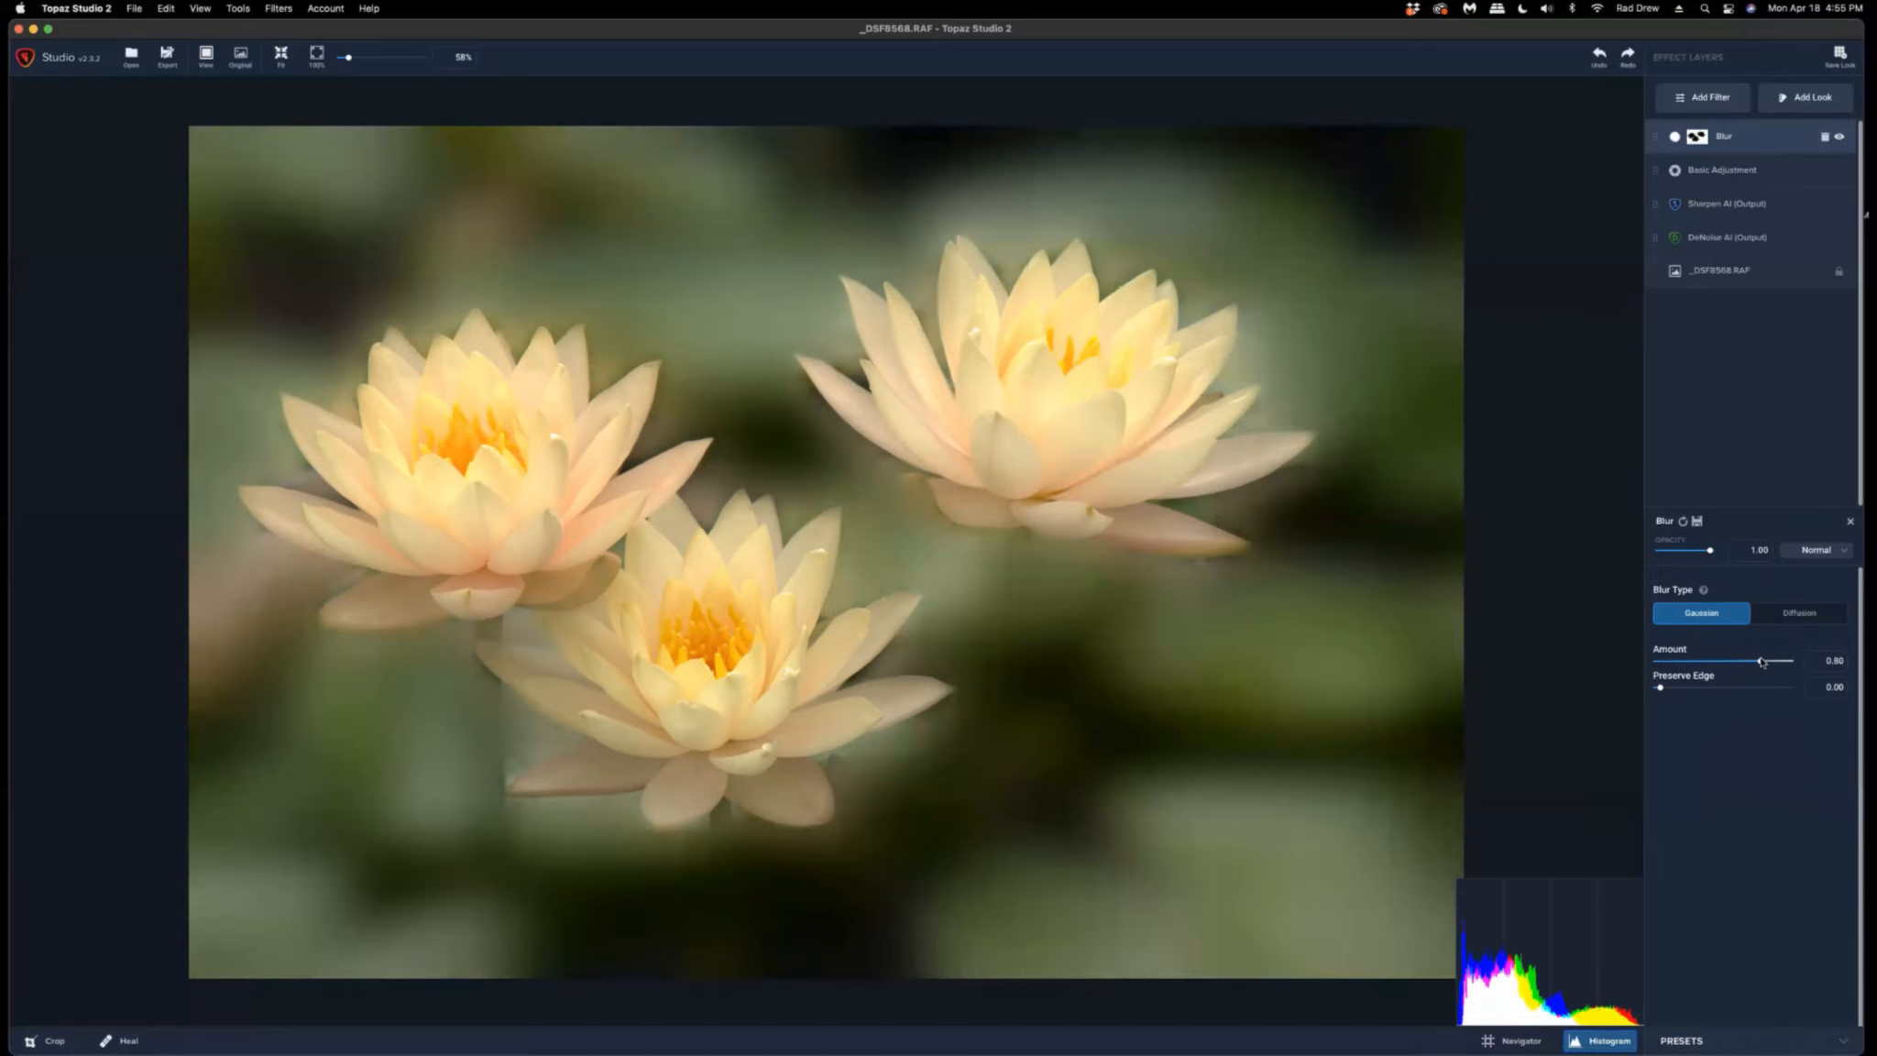
left_click_drag(1761, 661, 1734, 661)
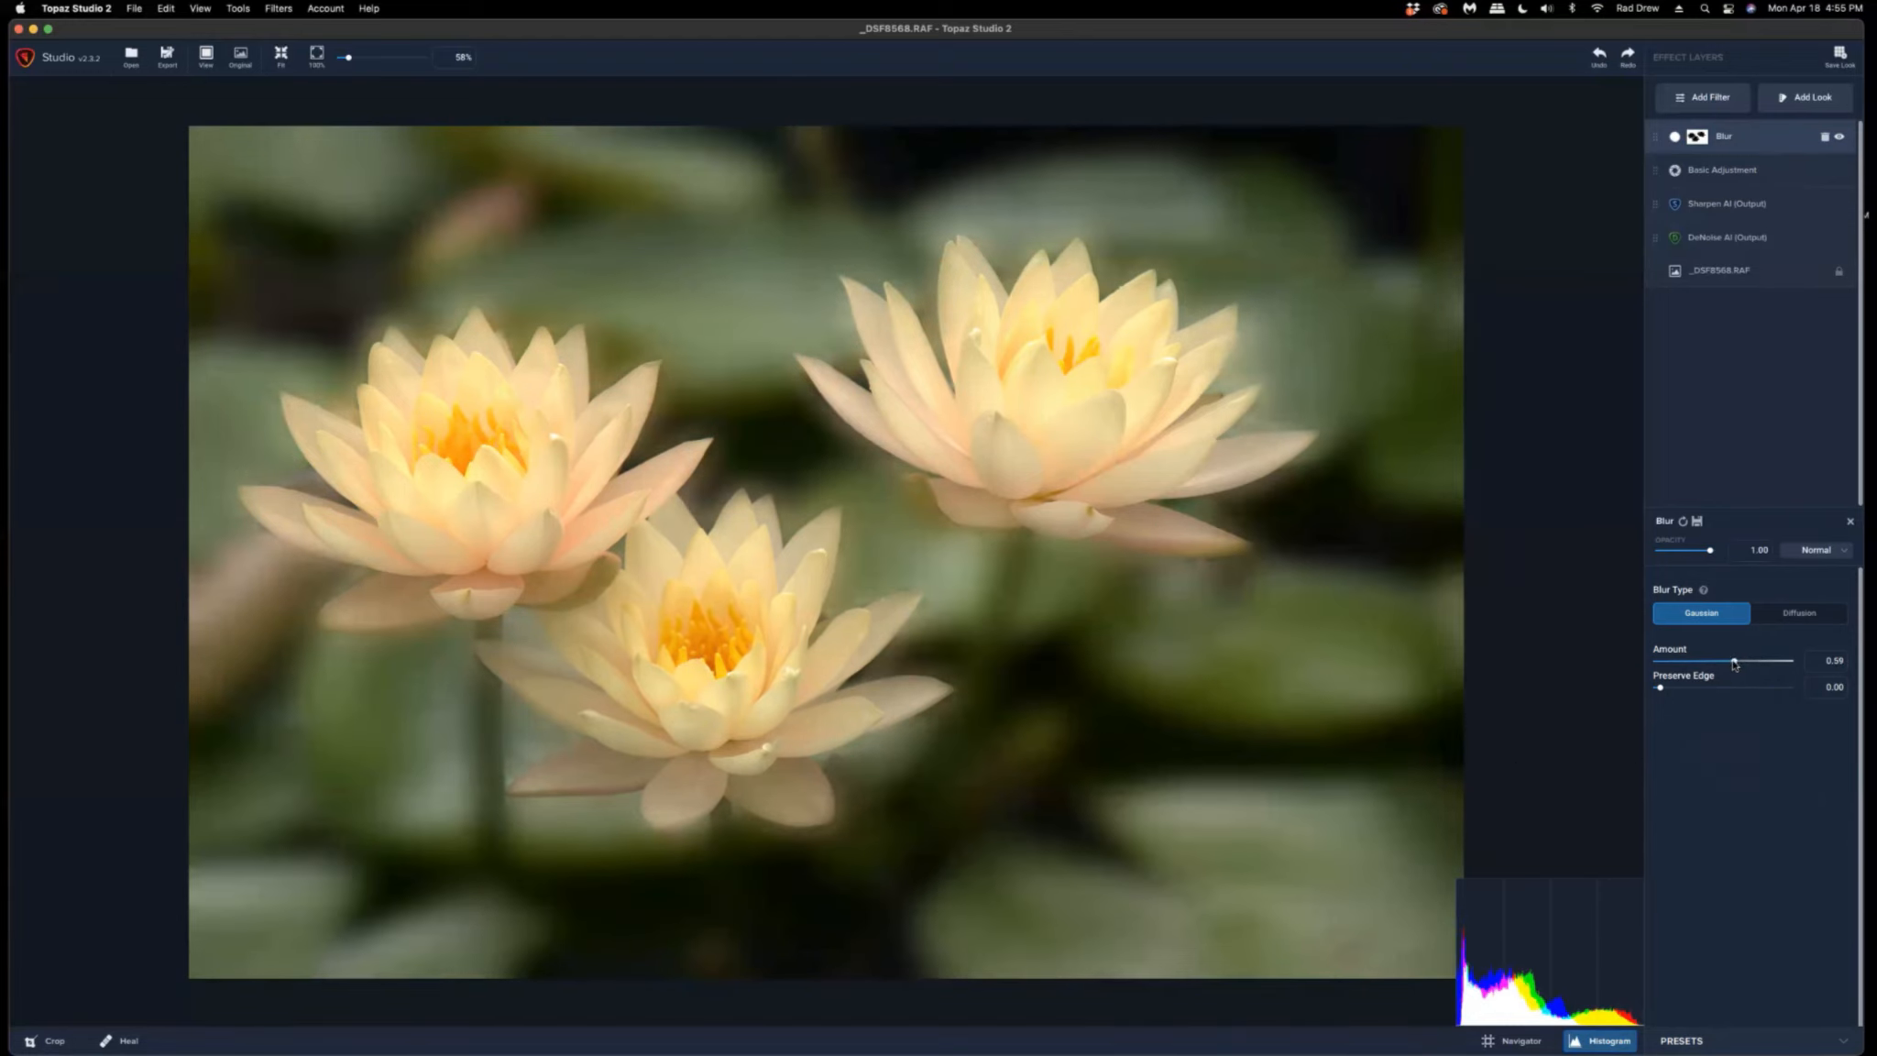
left_click_drag(1733, 661, 1729, 662)
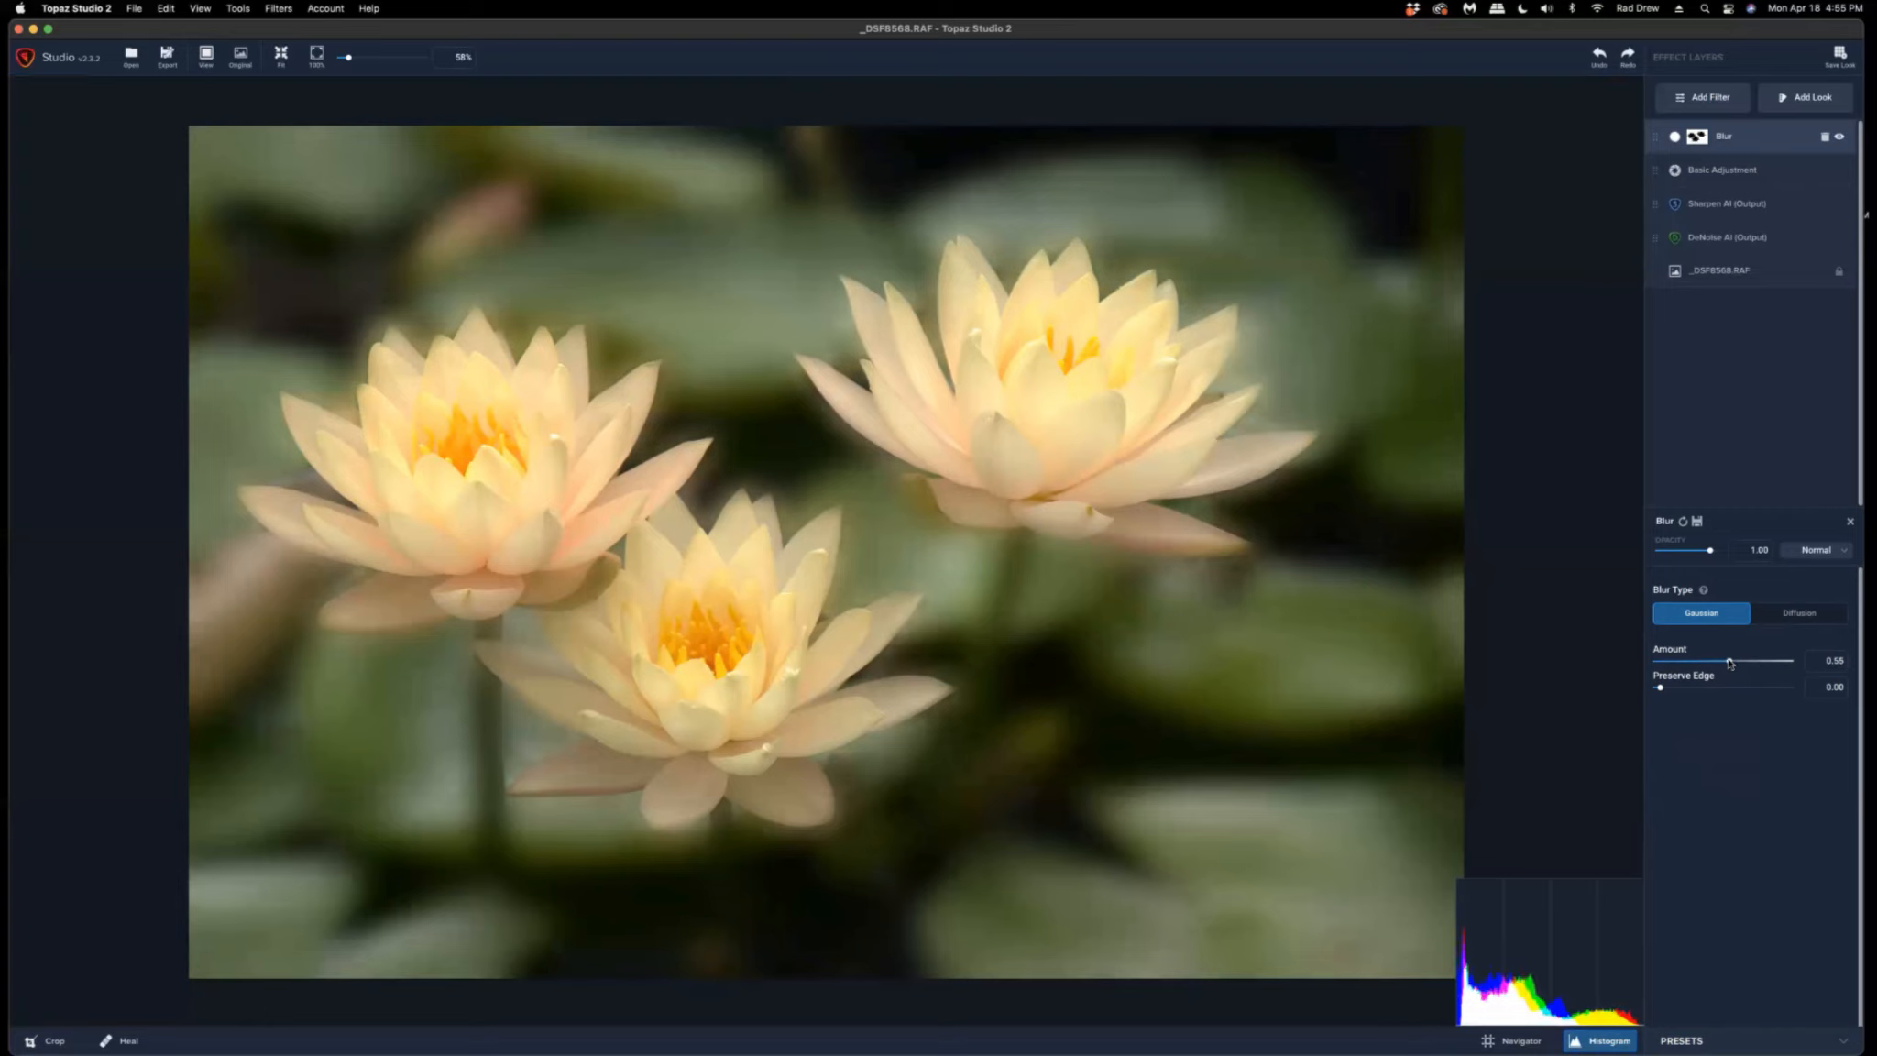
left_click_drag(1729, 662, 1727, 662)
Add a Precision Detail filter and raise Overall Medium Detail to about 0.06.
left_click(1714, 96)
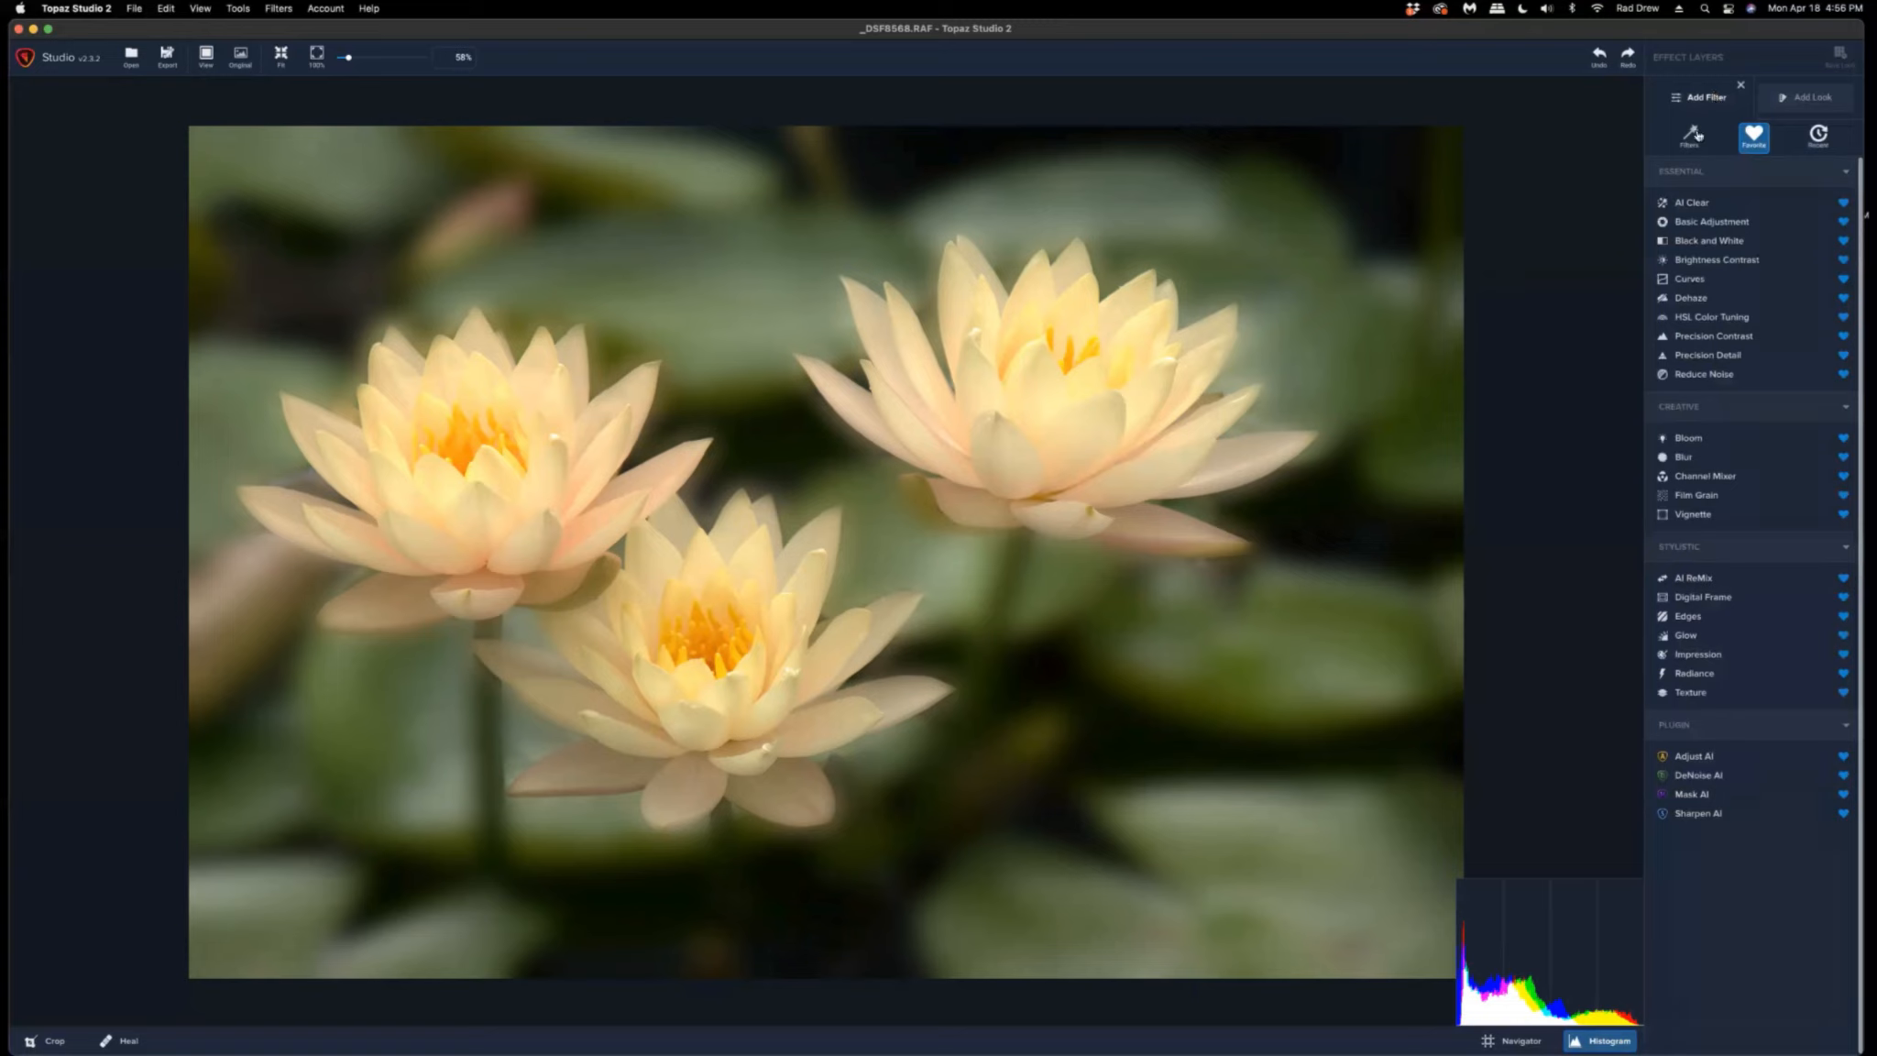
left_click(1689, 358)
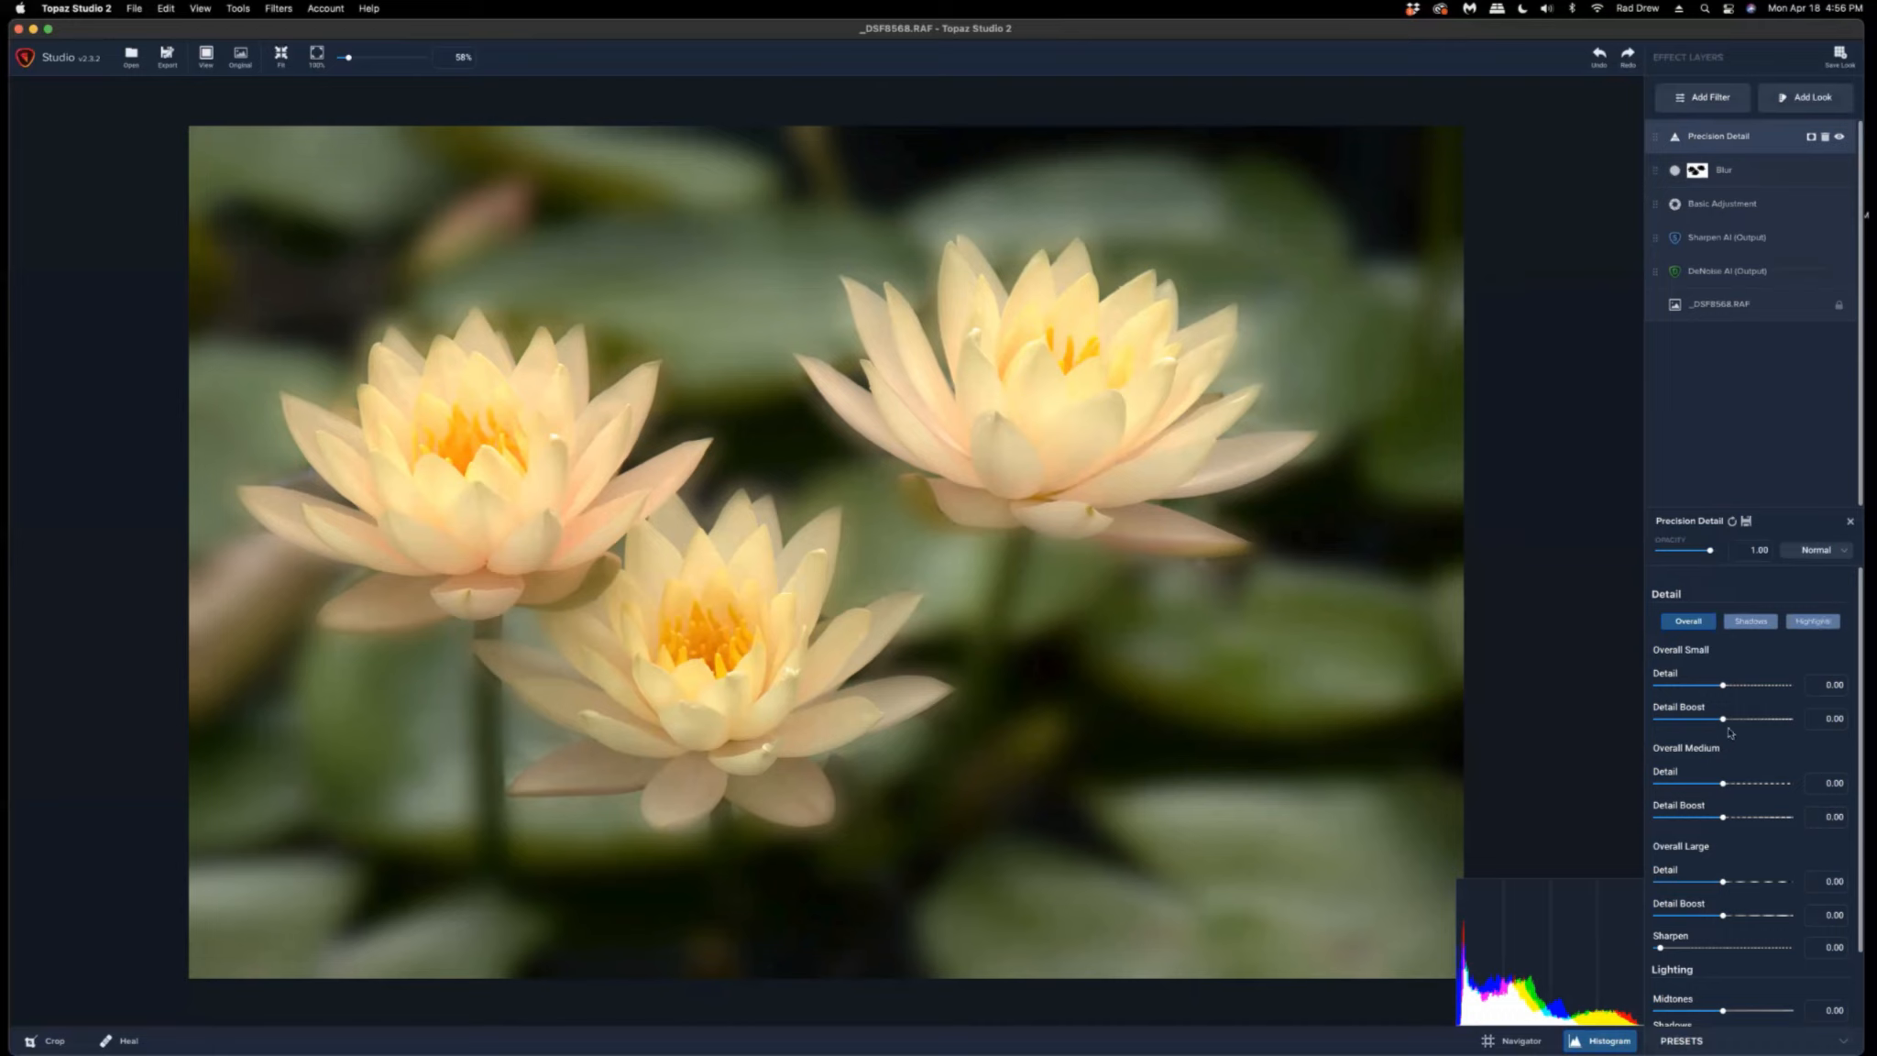
scroll(1729, 731, "down", 2)
left_click_drag(1723, 728, 1727, 727)
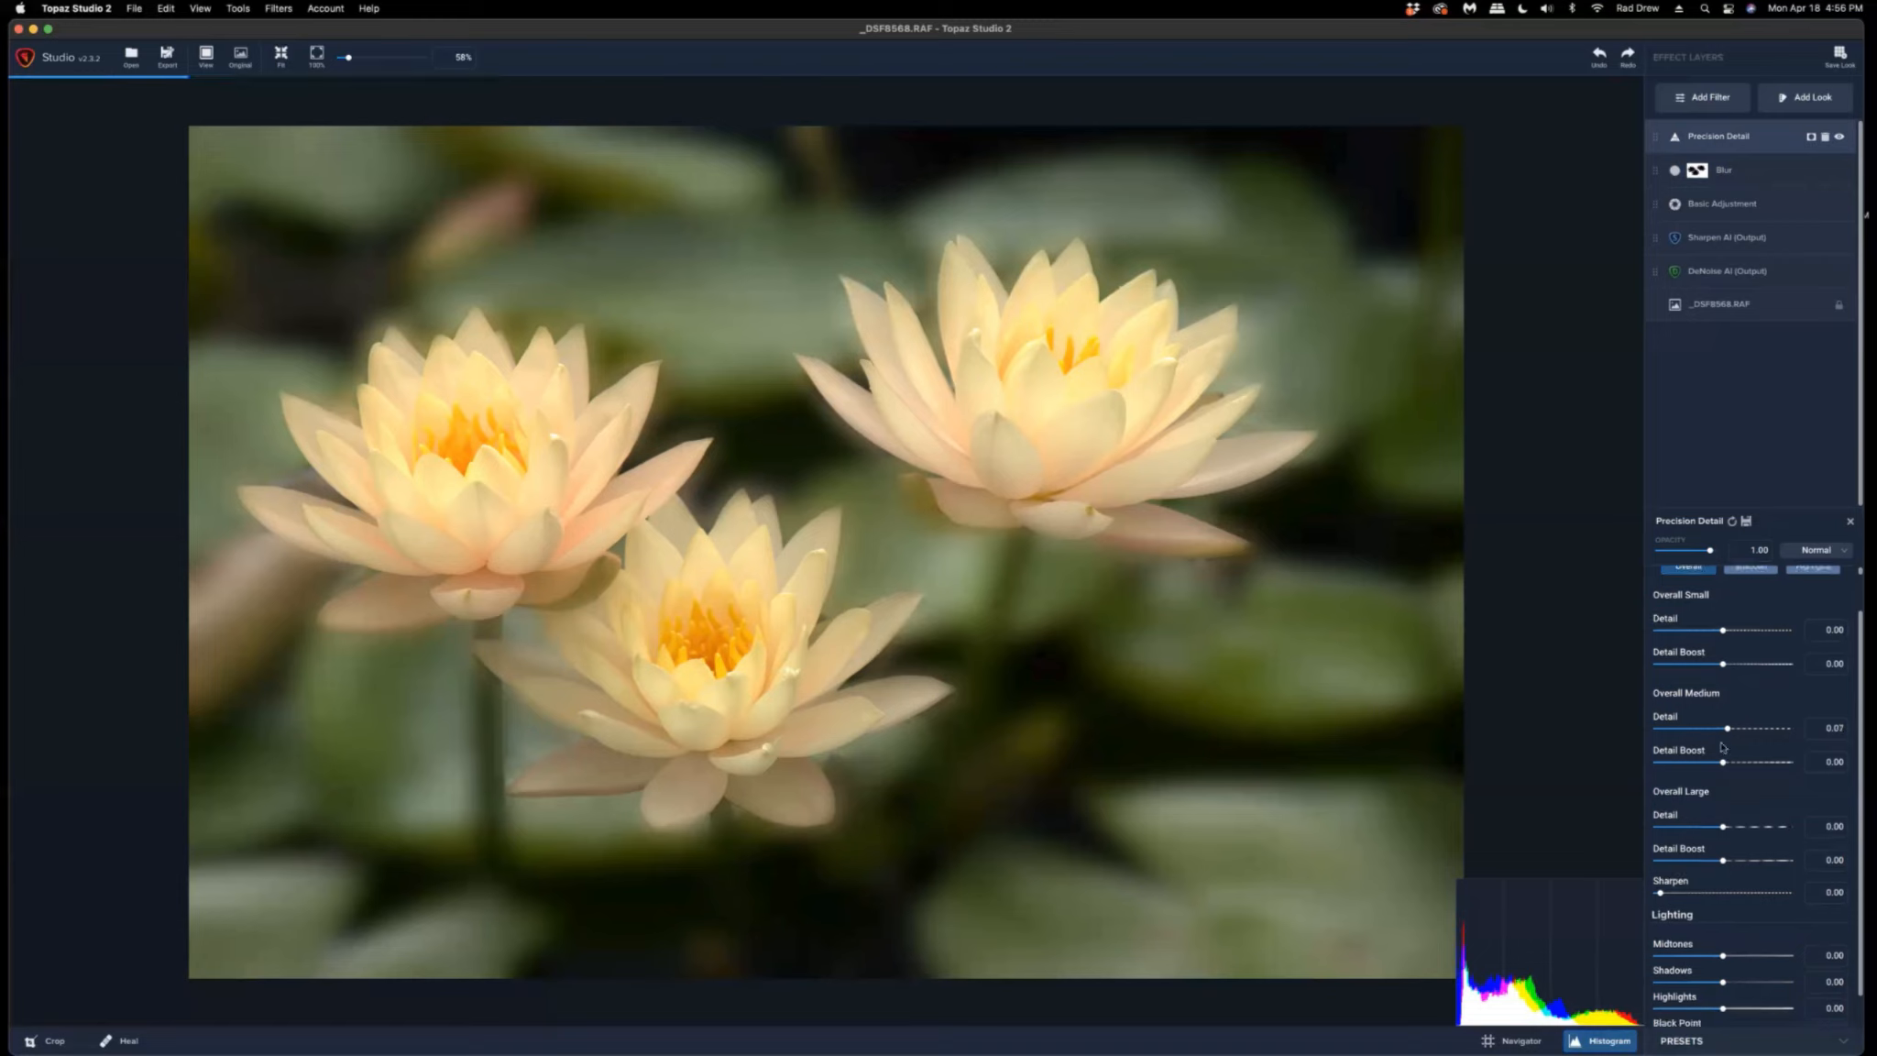
scroll(1721, 744, "up", 1)
scroll(1720, 738, "down", 2)
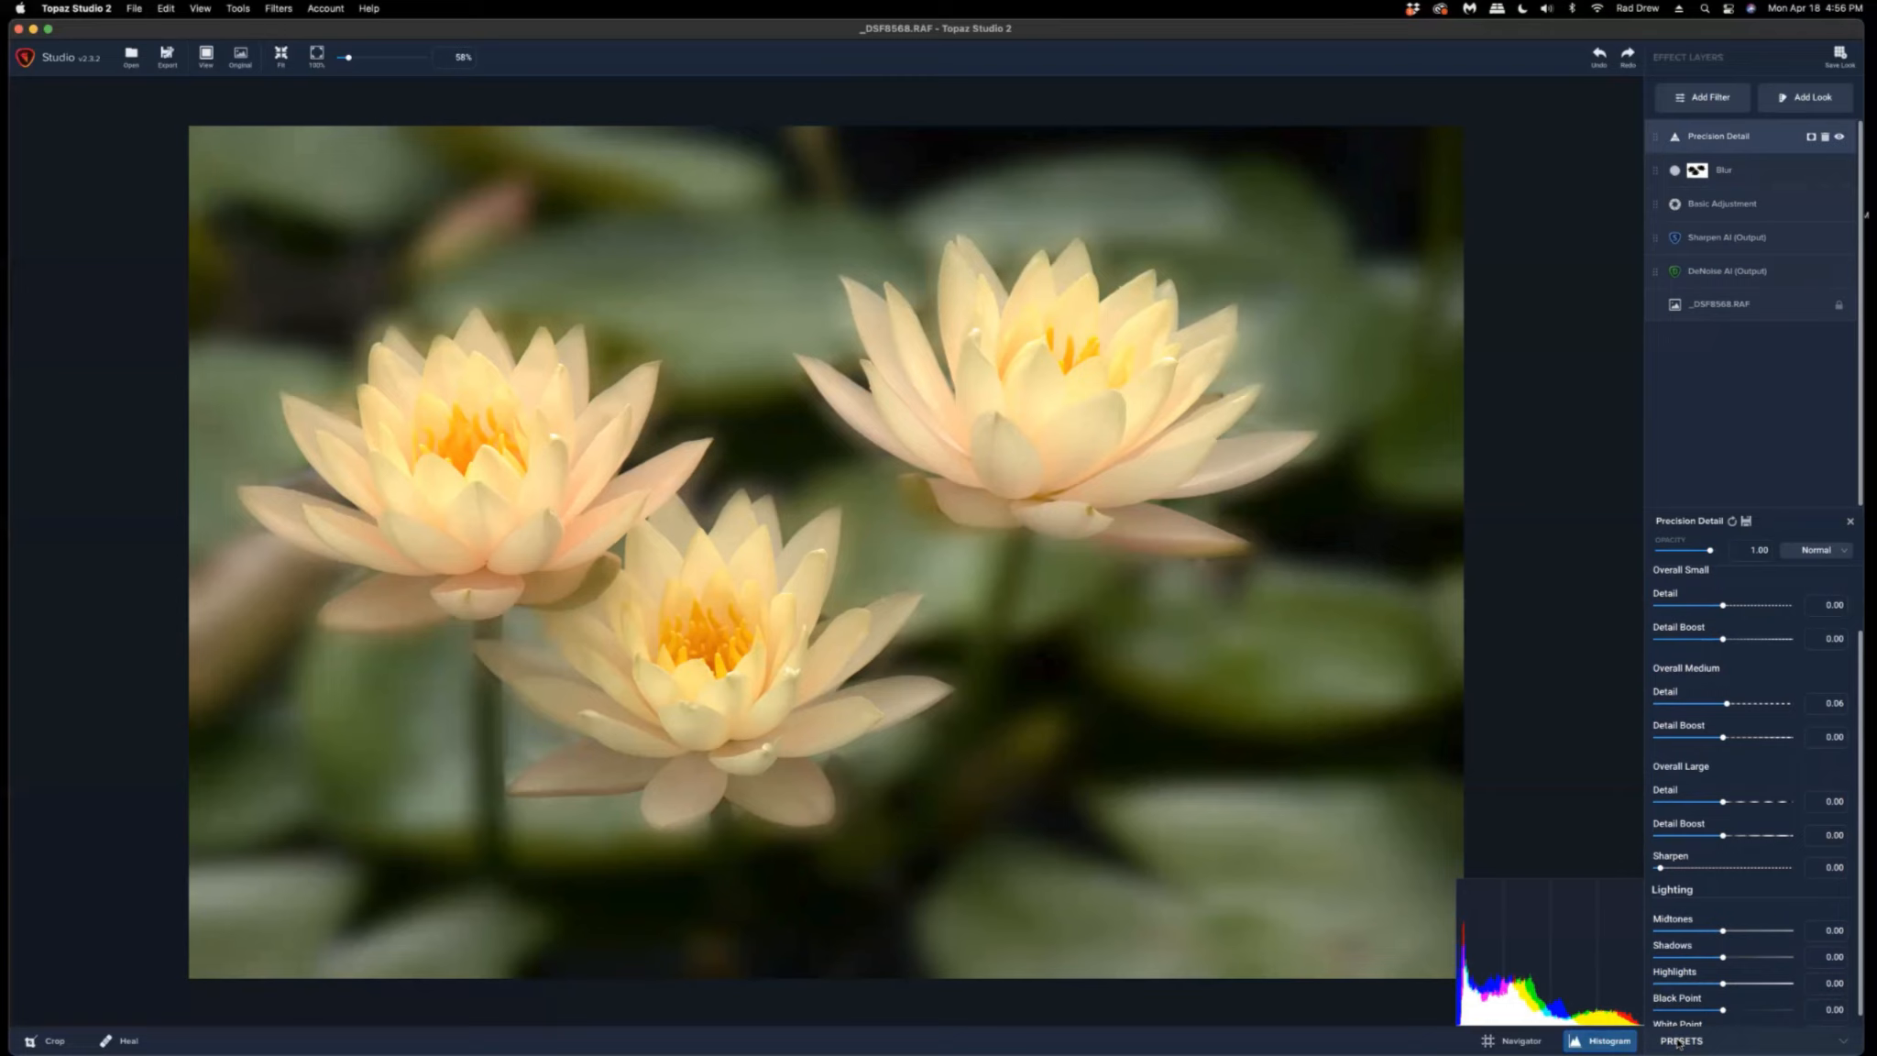
Try the Smoothed and Dreamy Precision Detail preset and lower its strength slightly.
left_click(1677, 1042)
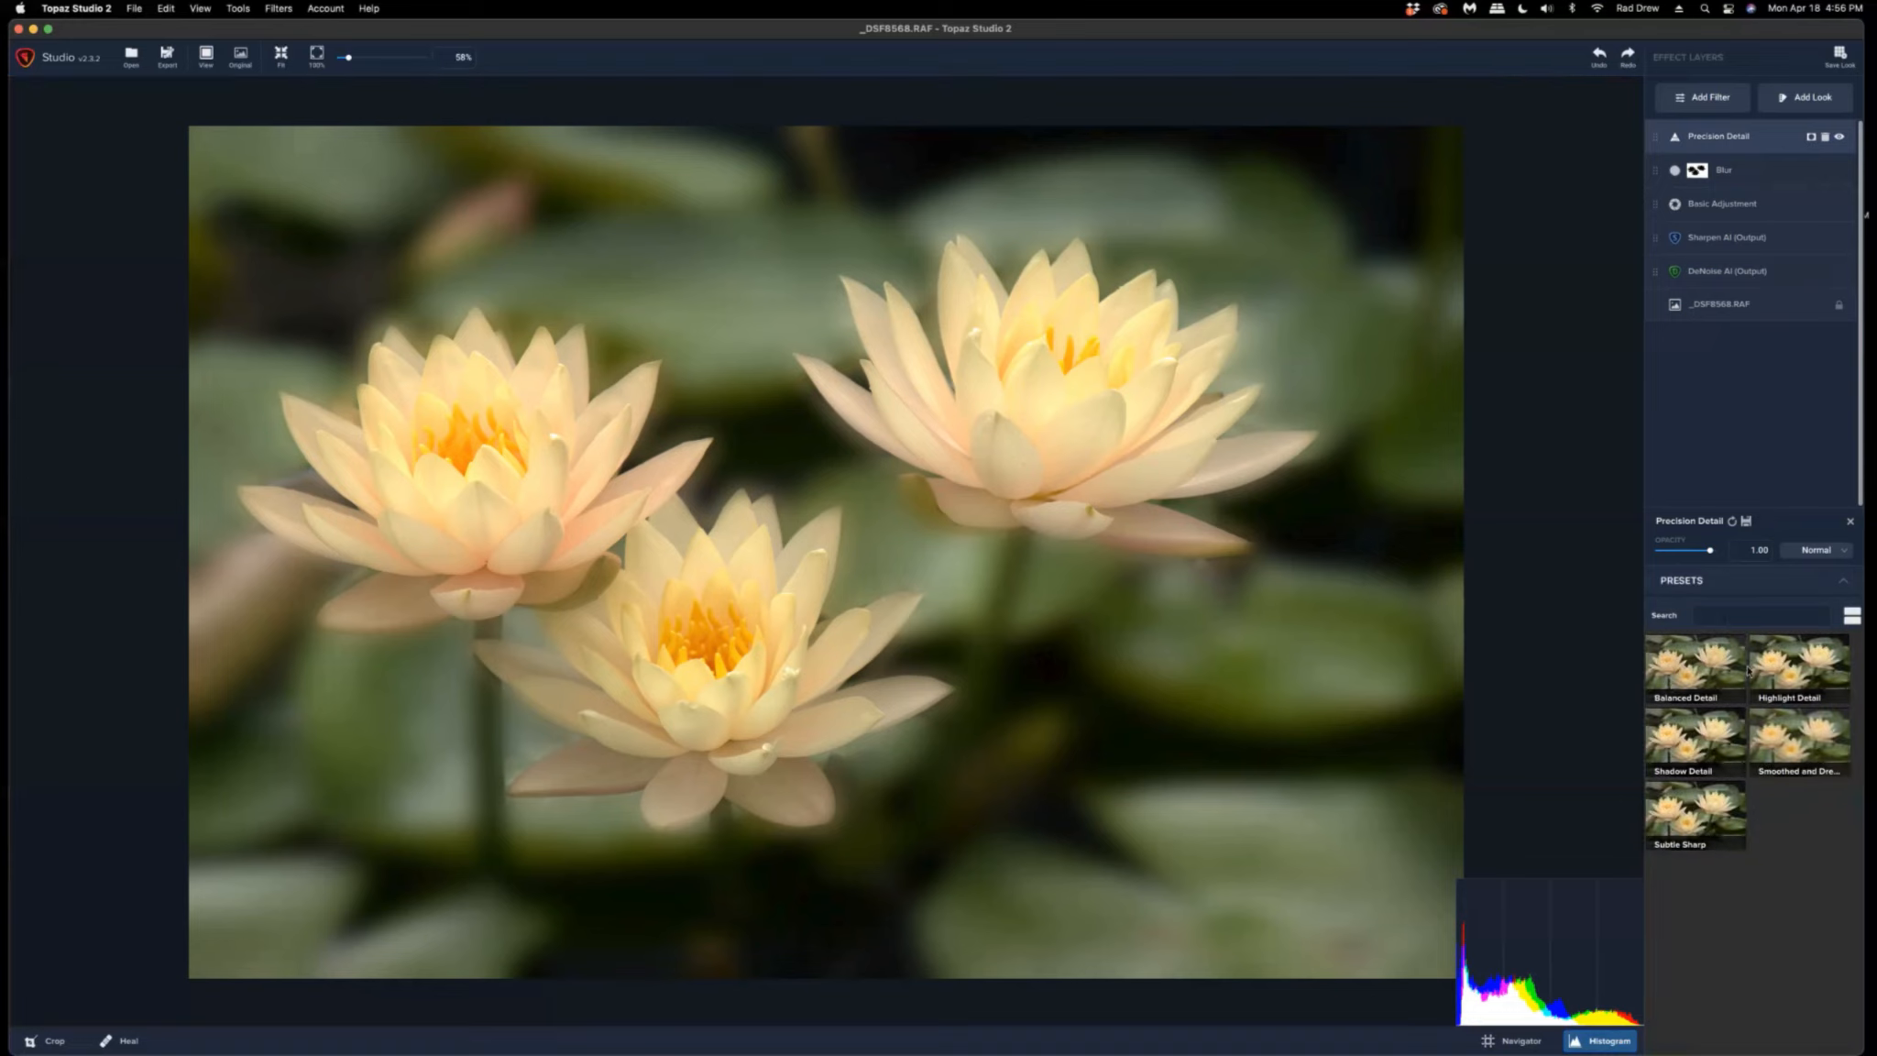
left_click(1687, 668)
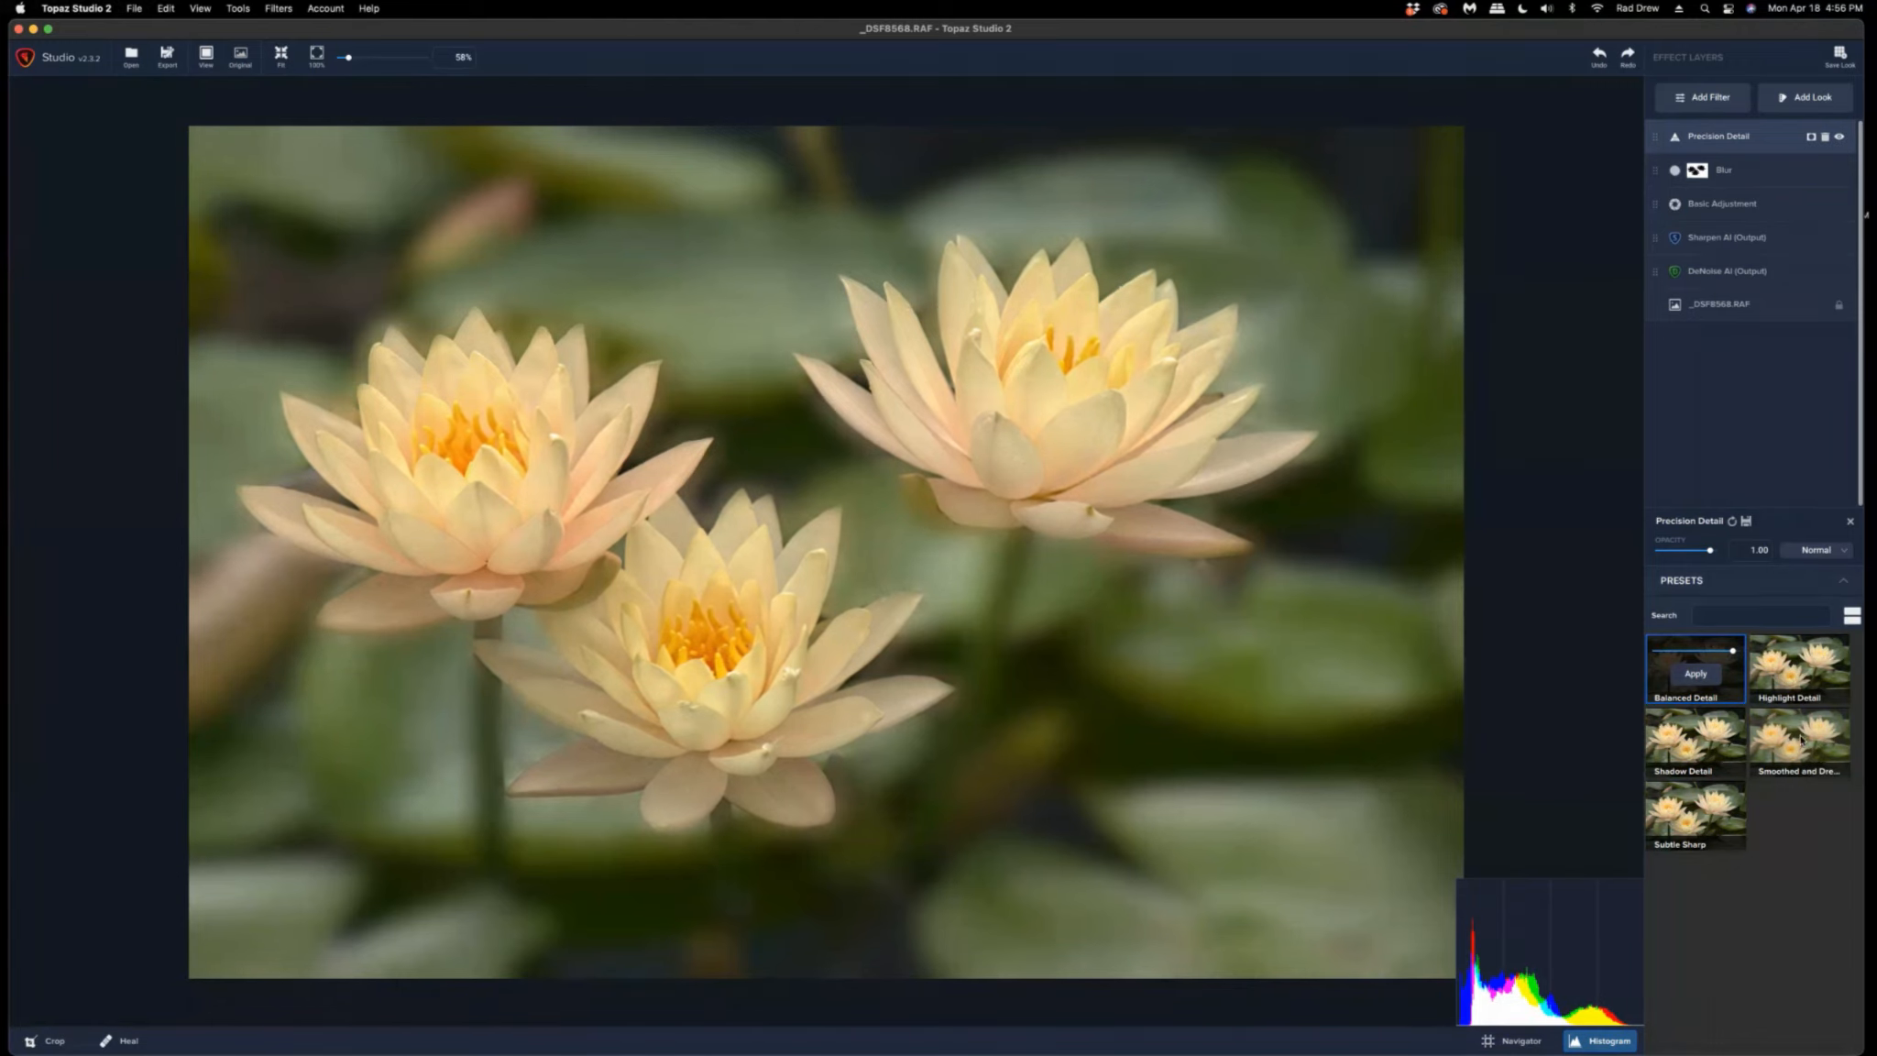
left_click(1799, 741)
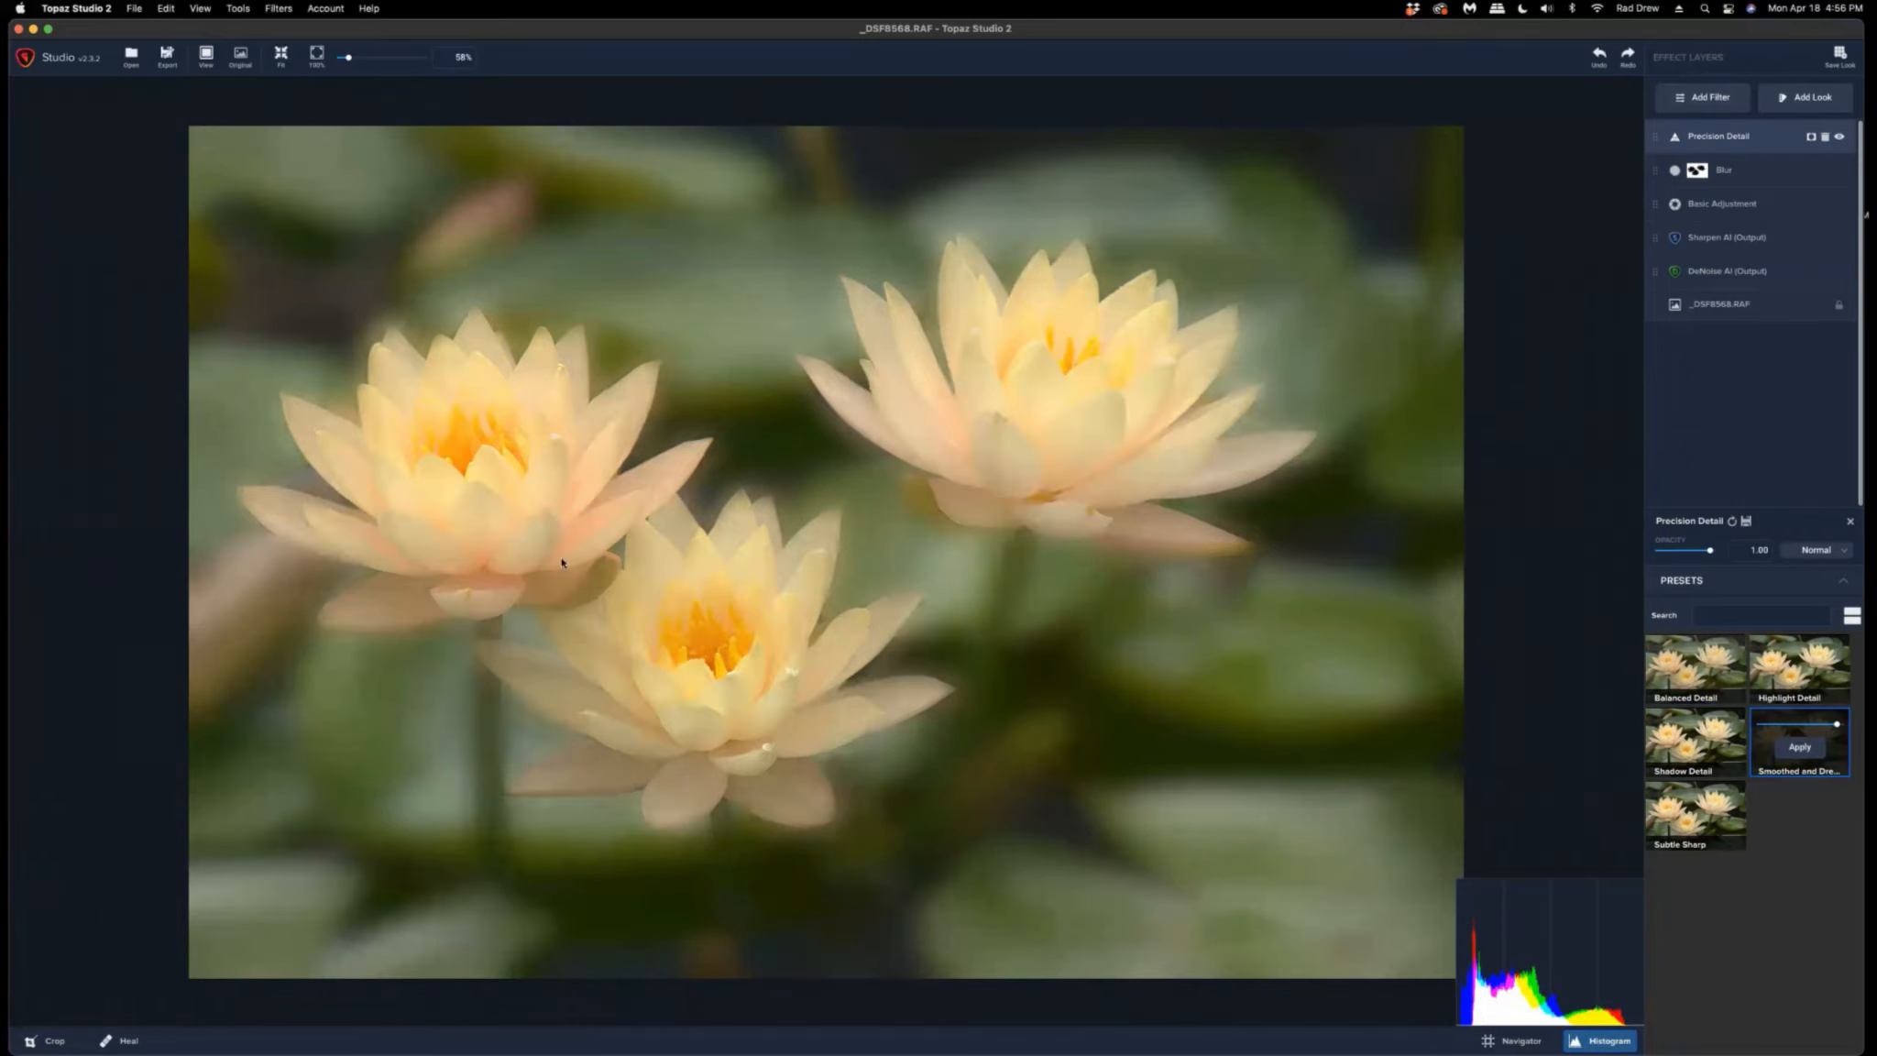
key("space")
left_click_drag(1835, 724, 1824, 728)
Add a Radiance filter, set Strength to 0.02 and switch the Radiance Type to Dark.
left_click(1703, 97)
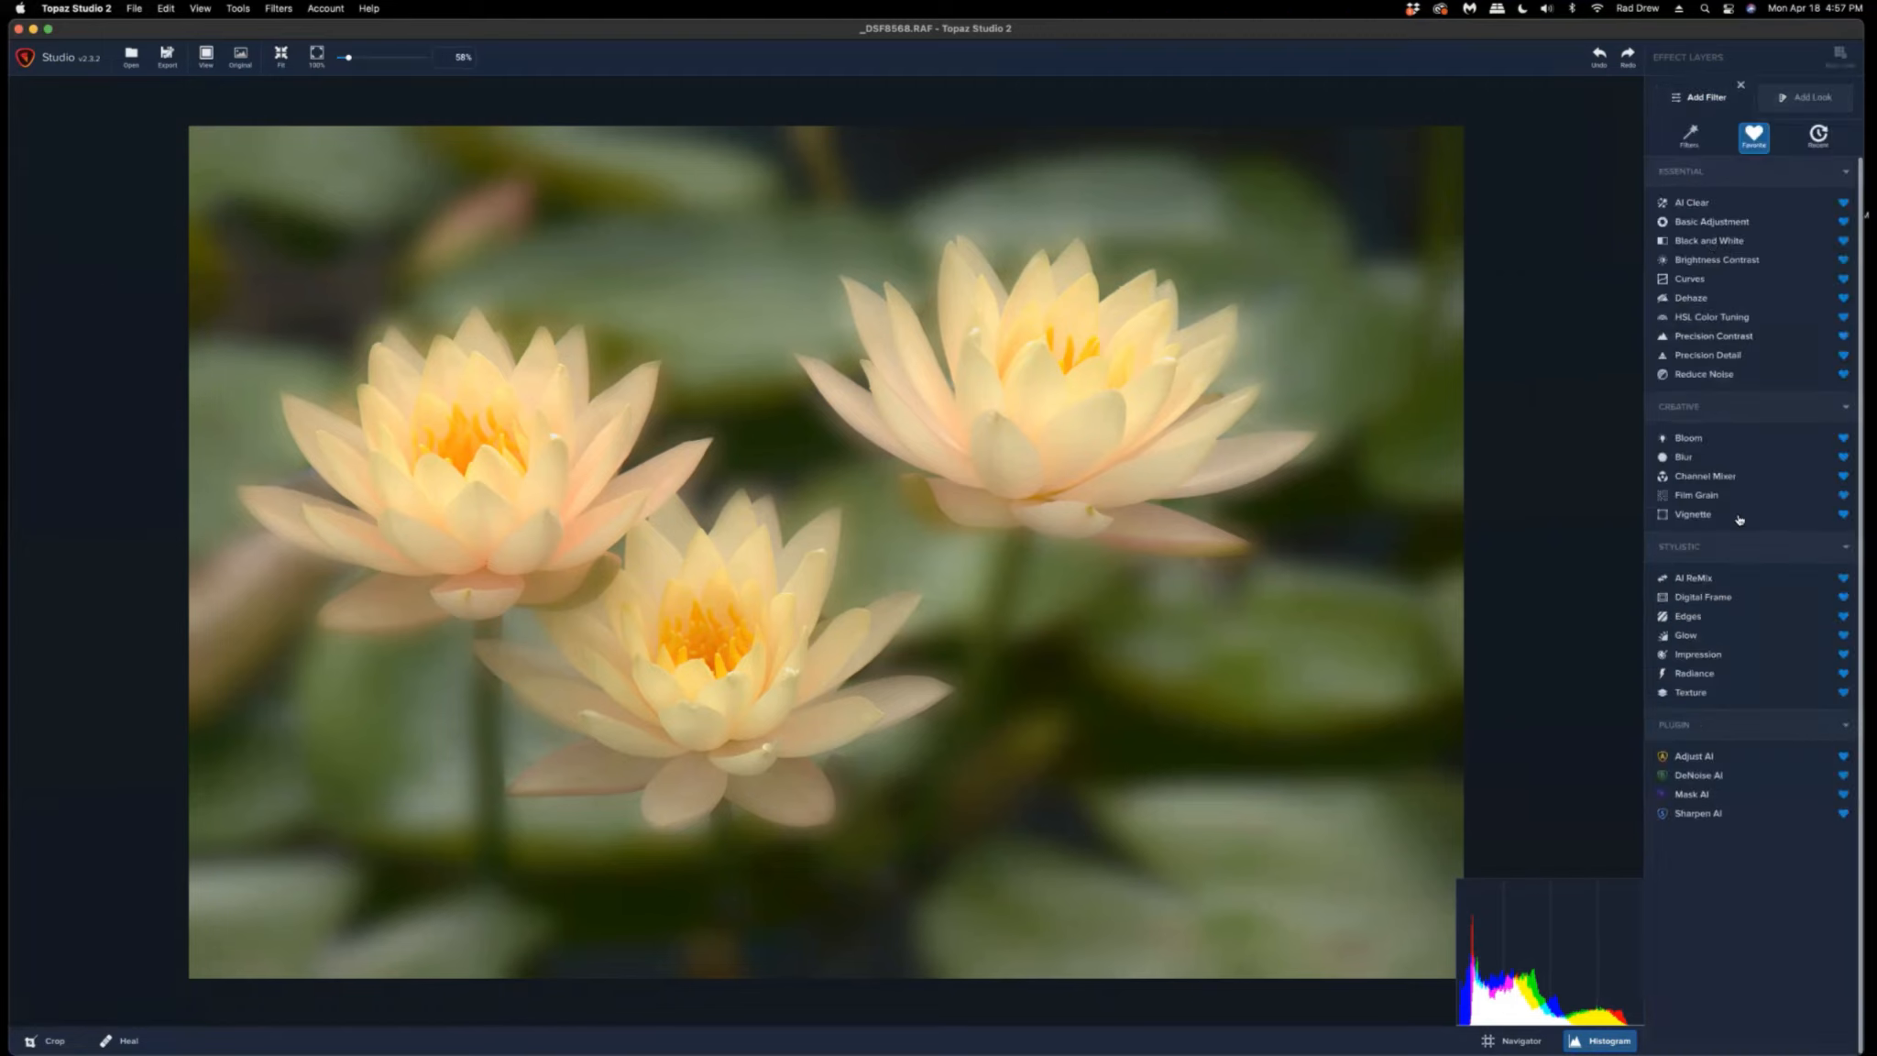
left_click(1693, 674)
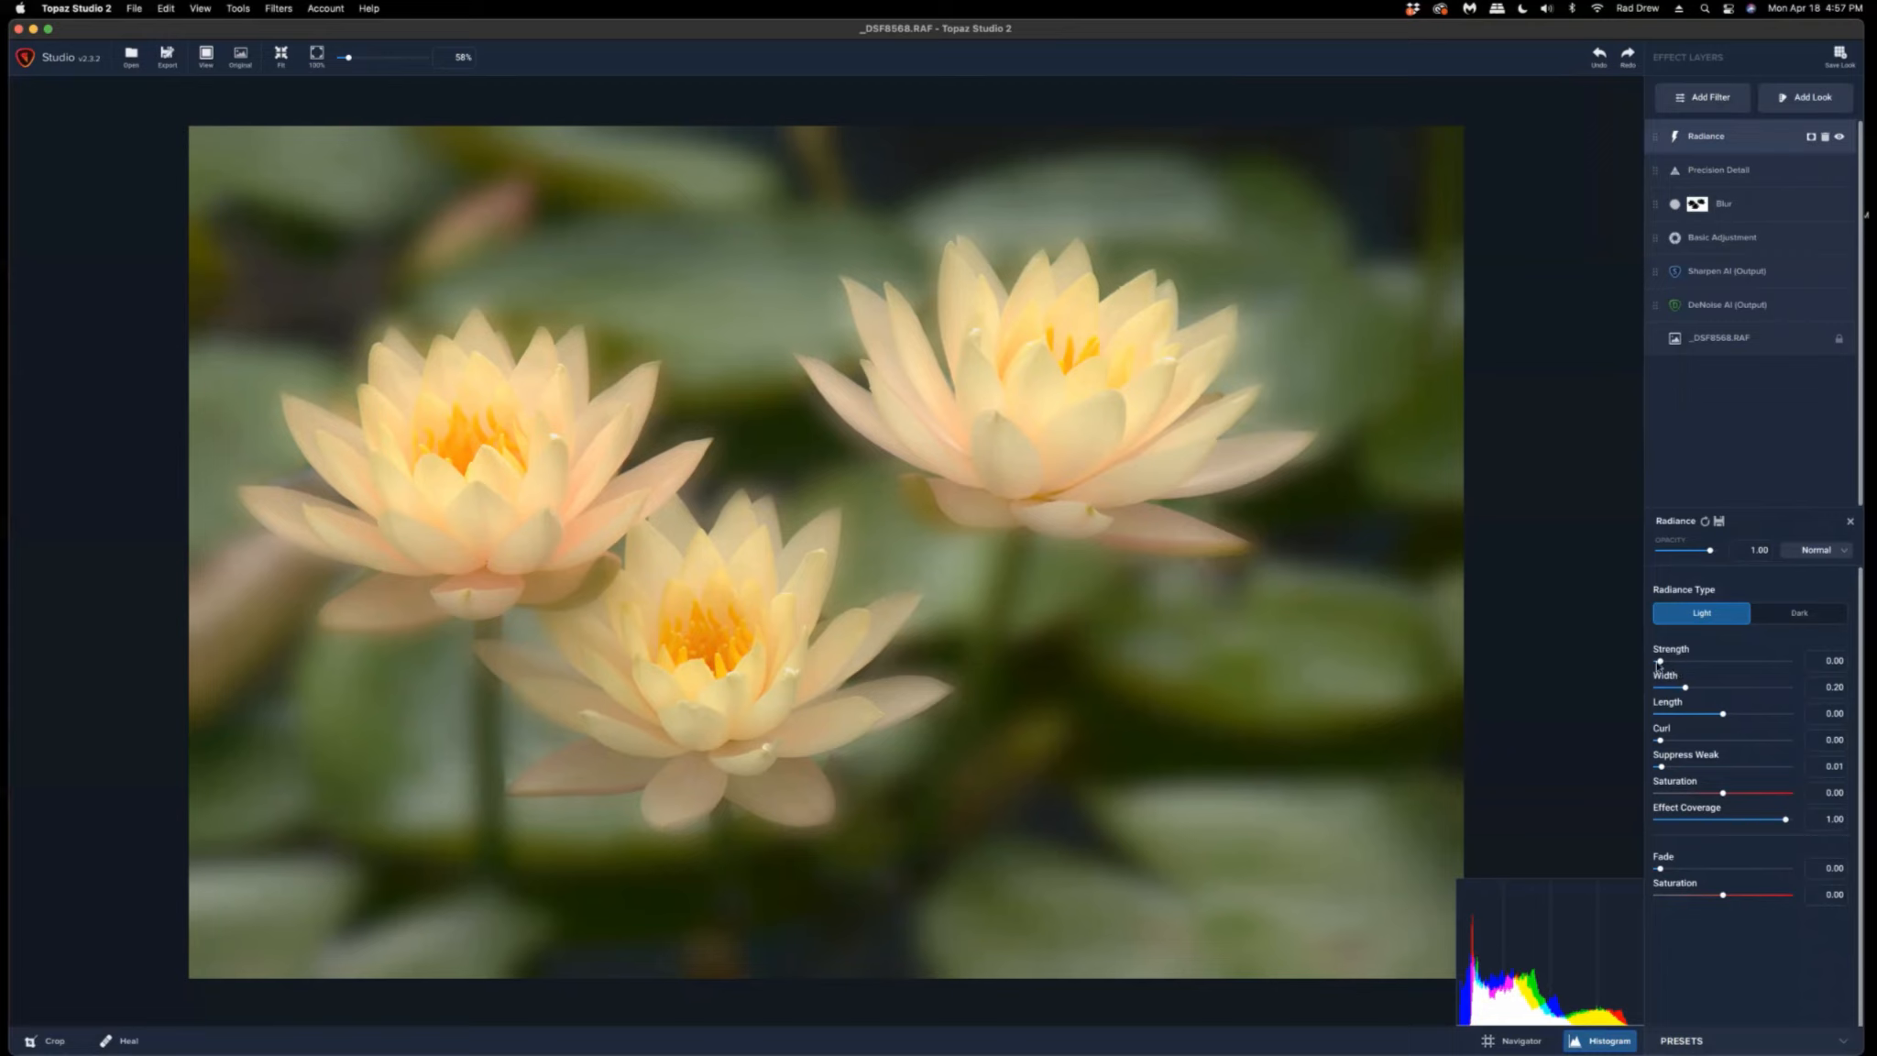
left_click_drag(1660, 661, 1663, 662)
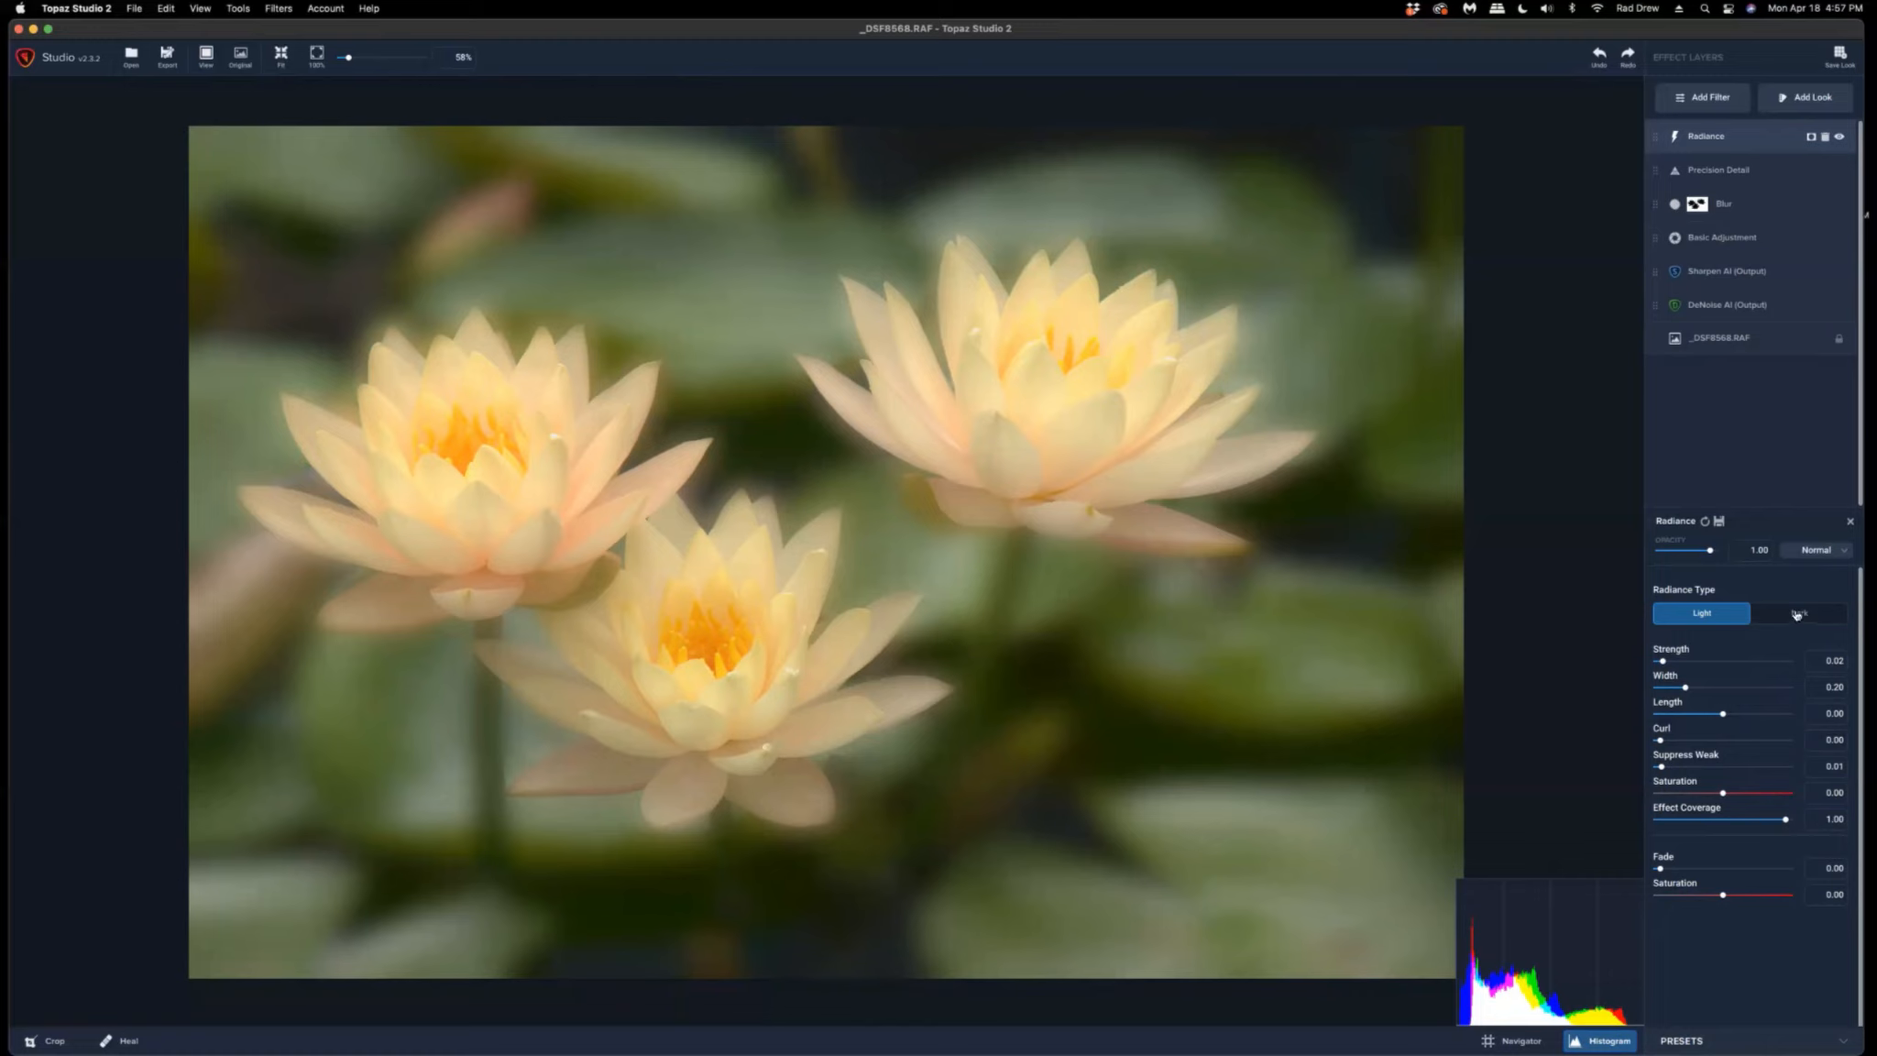
left_click(1796, 614)
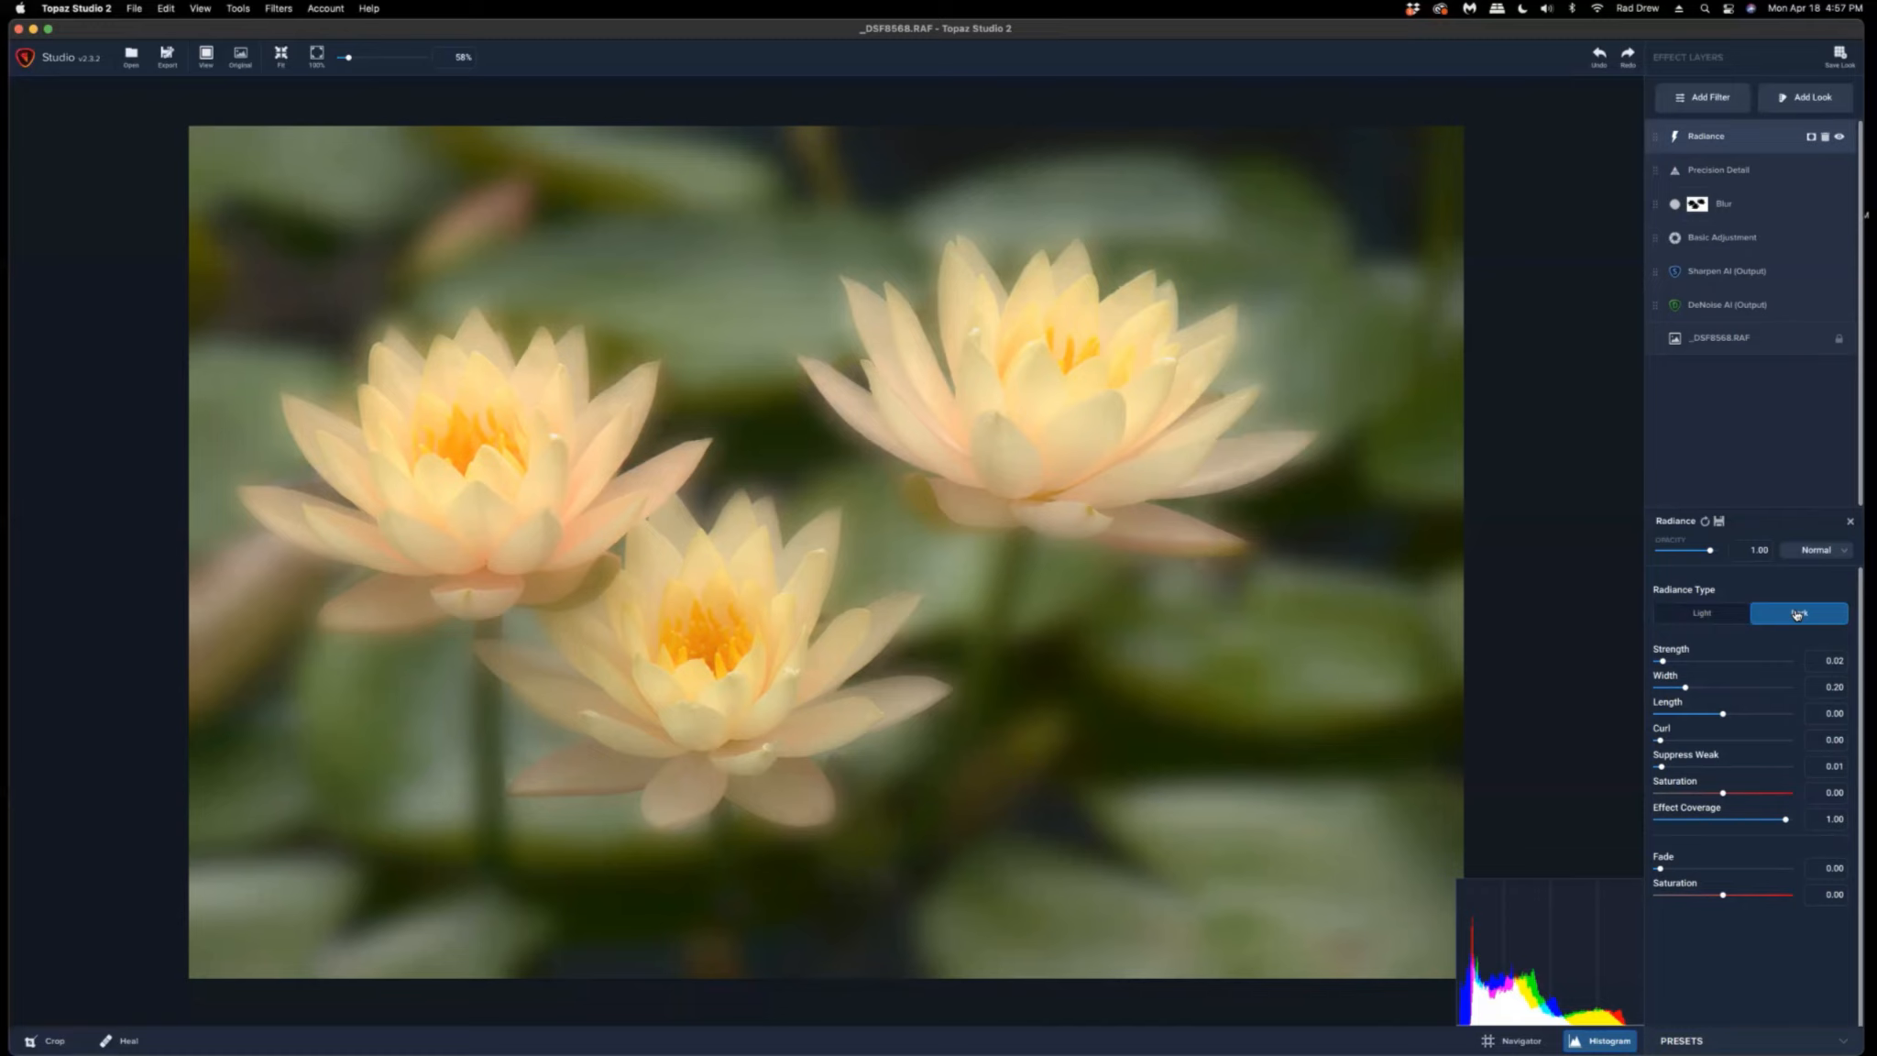
Compare the Light and Dark Radiance Types, leaving Radiance set to Dark.
left_click(1696, 614)
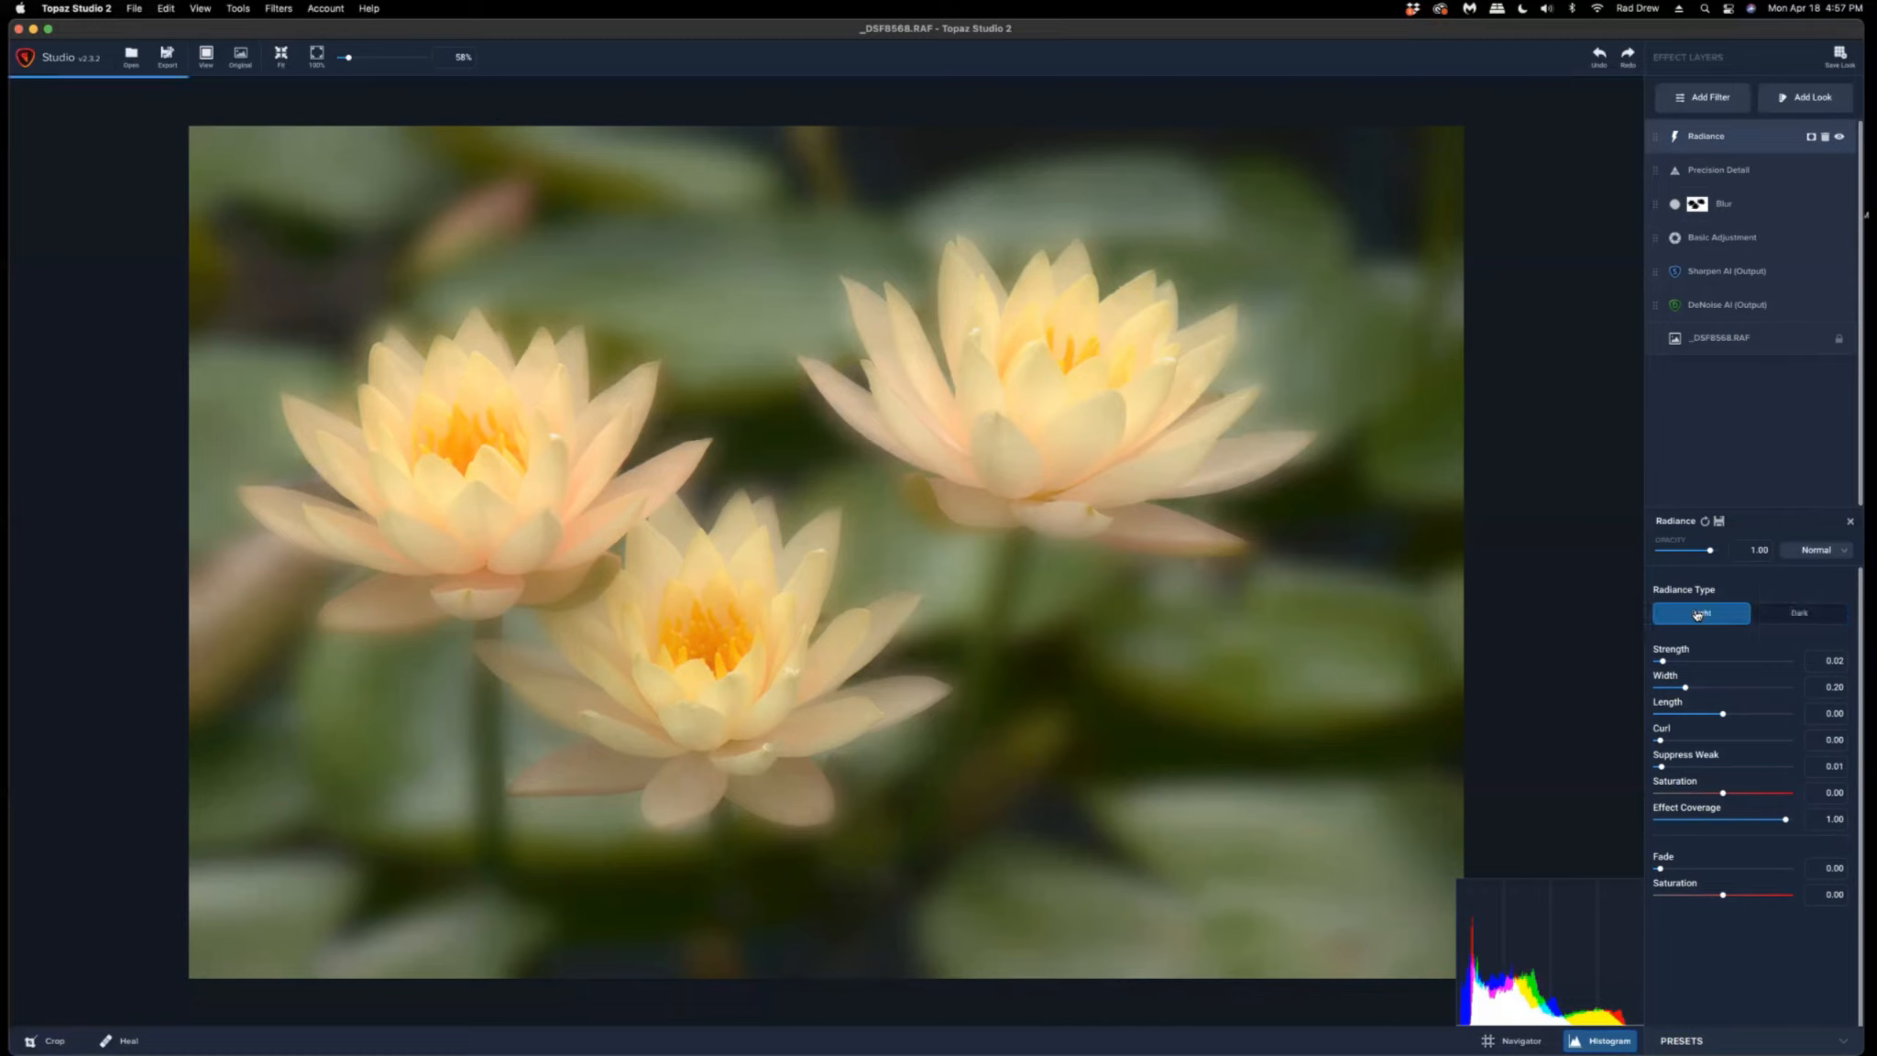
left_click(1801, 622)
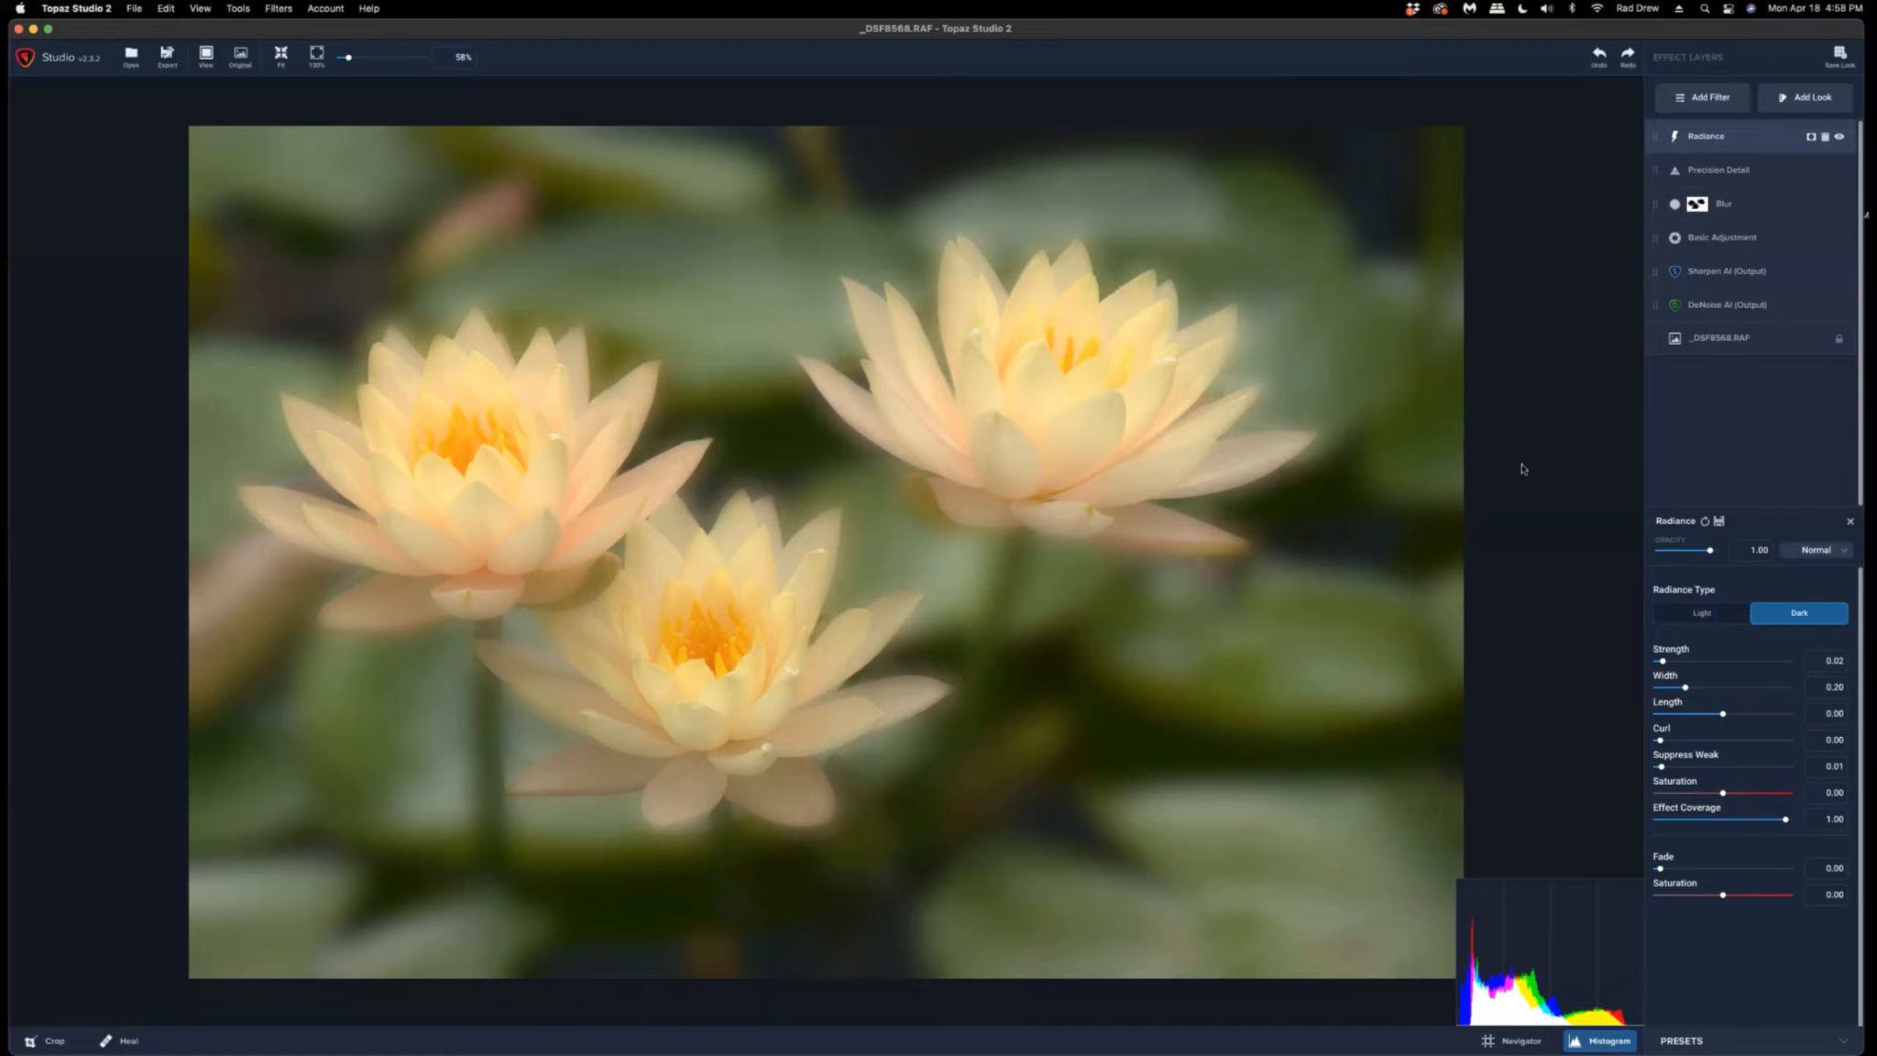
Add an Impression filter and choose the round textured stroke from the Stroke styles.
left_click(1701, 99)
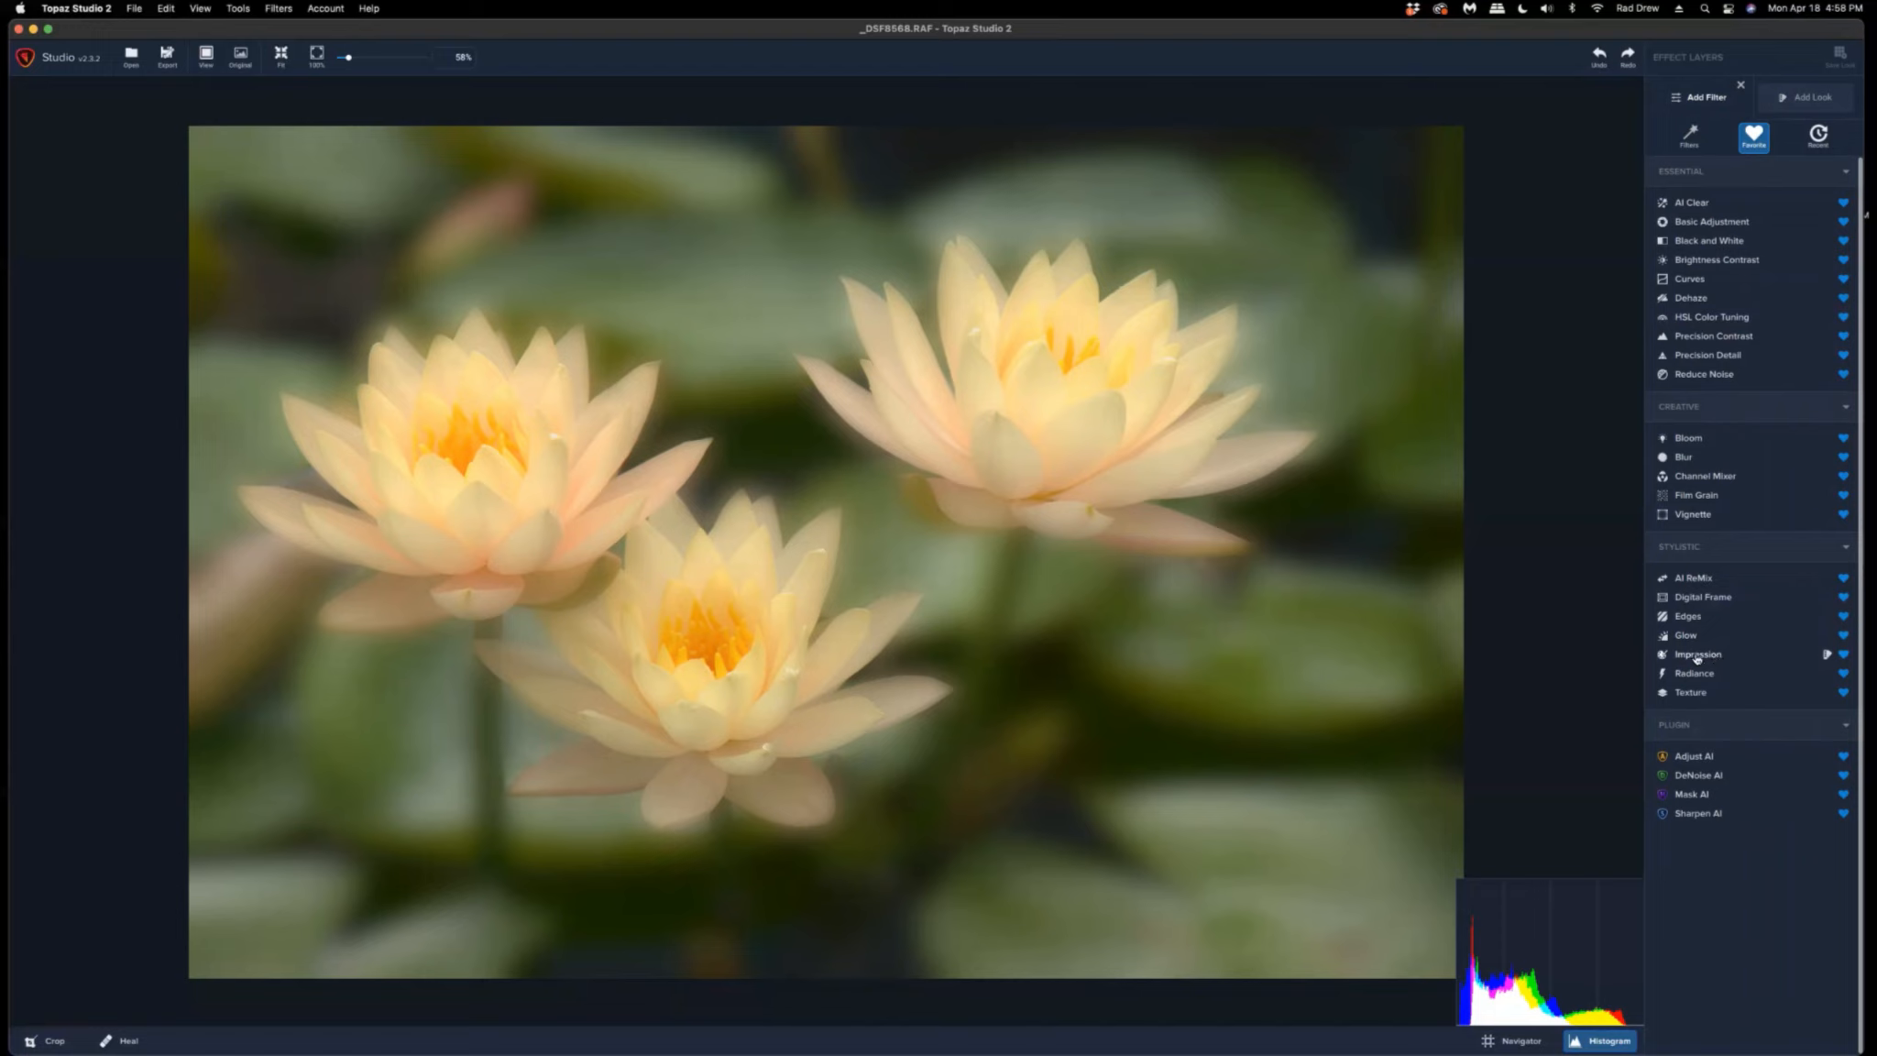
left_click(1696, 656)
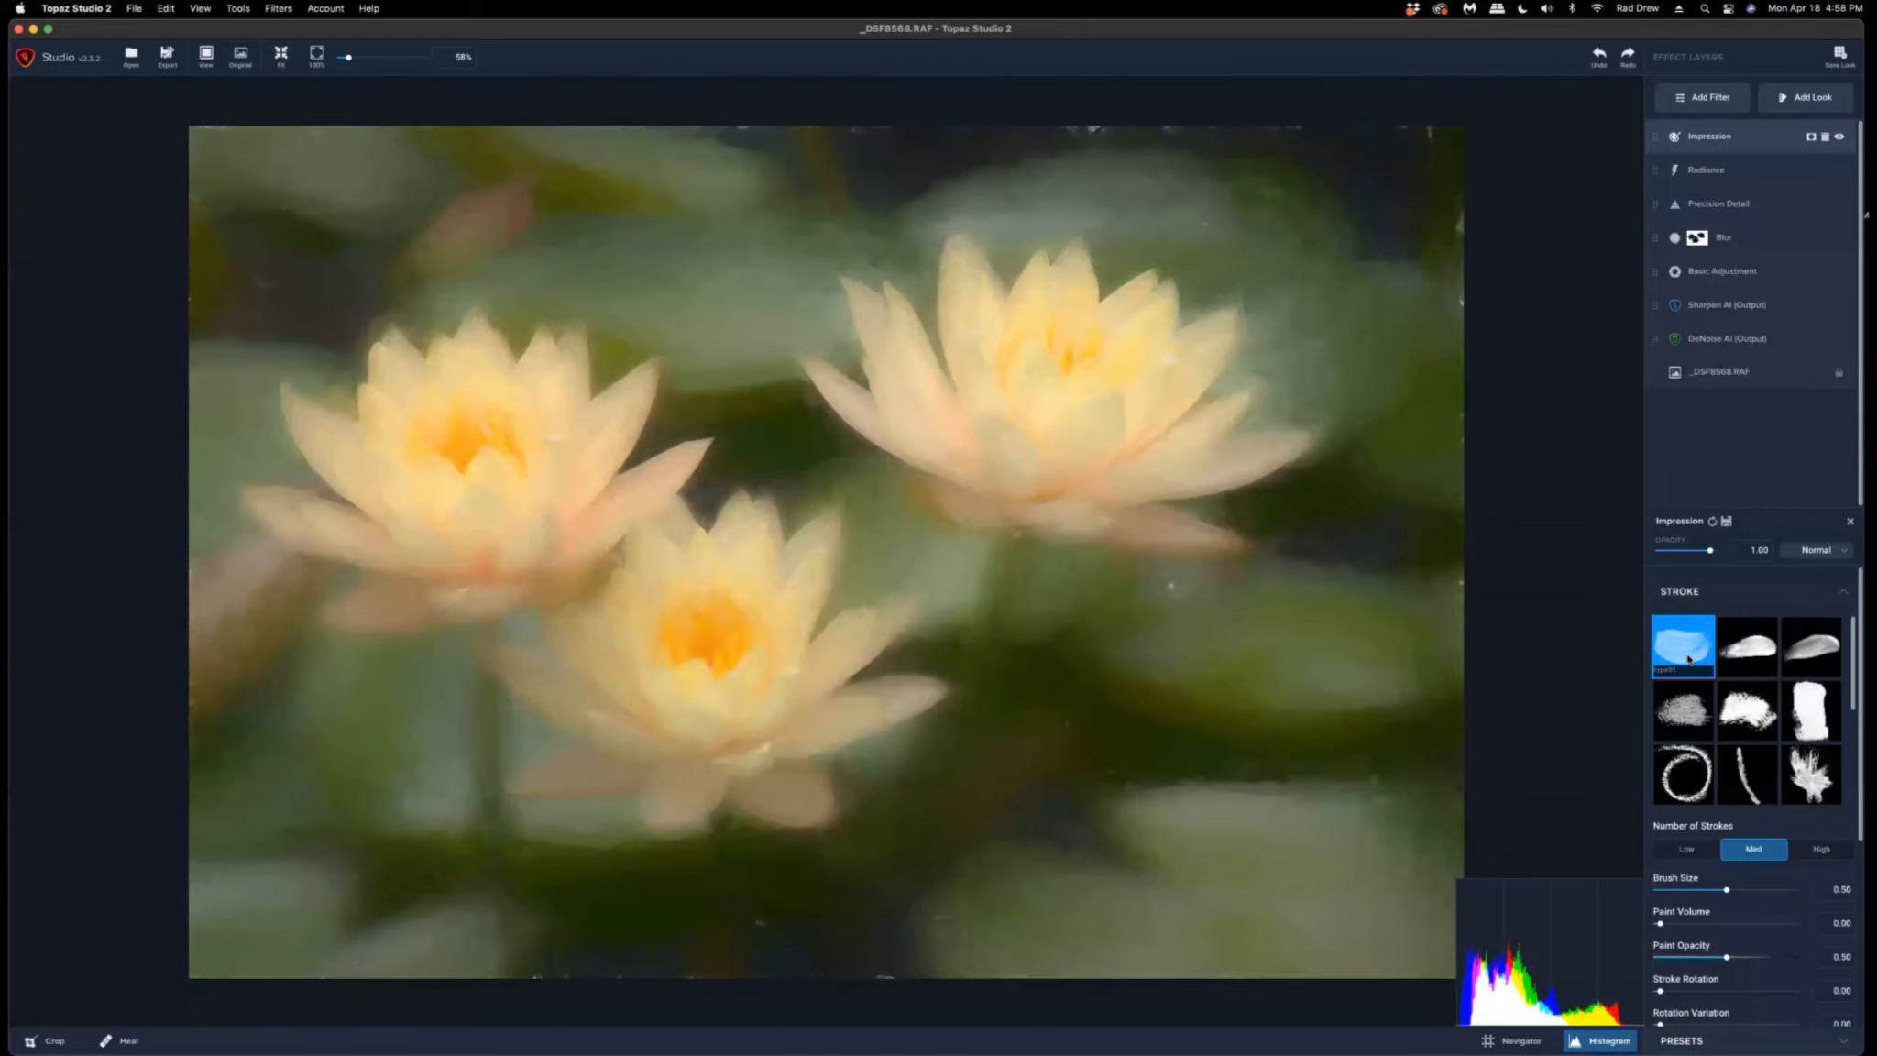
scroll(1821, 680, "down", 3)
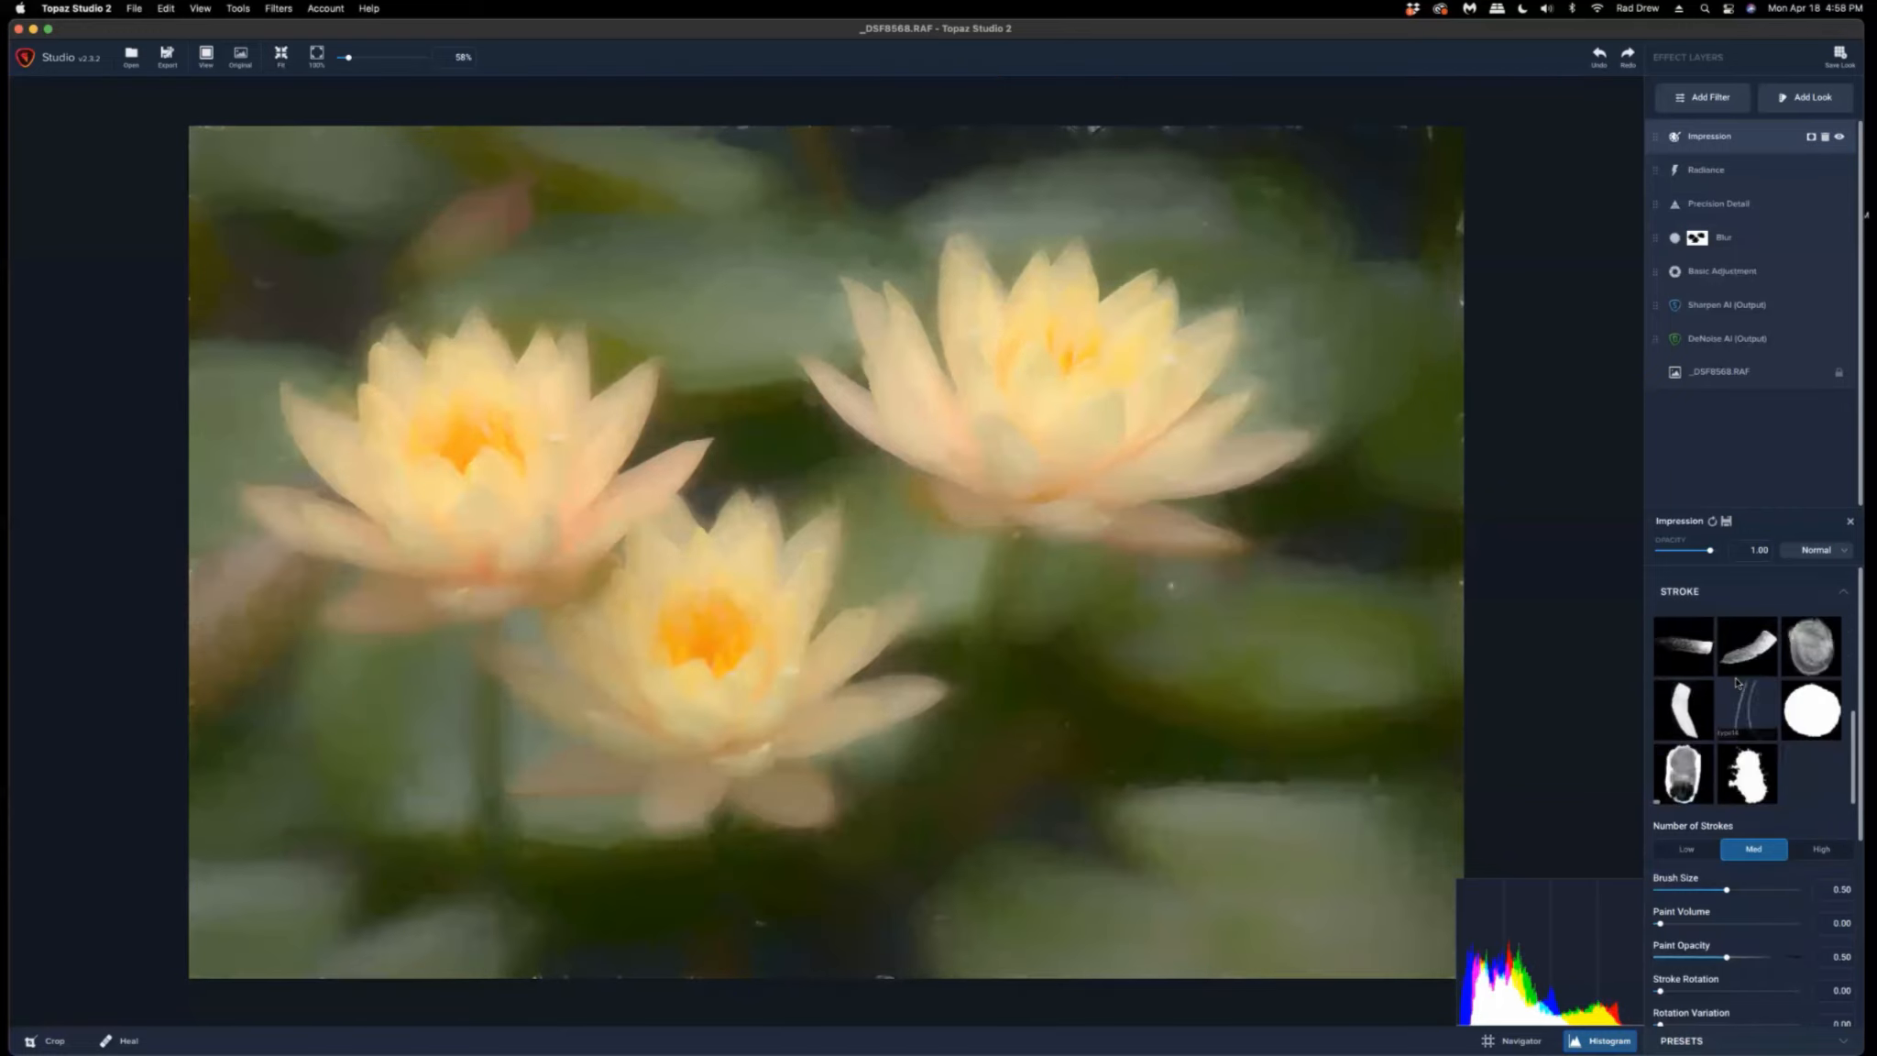
left_click(1811, 651)
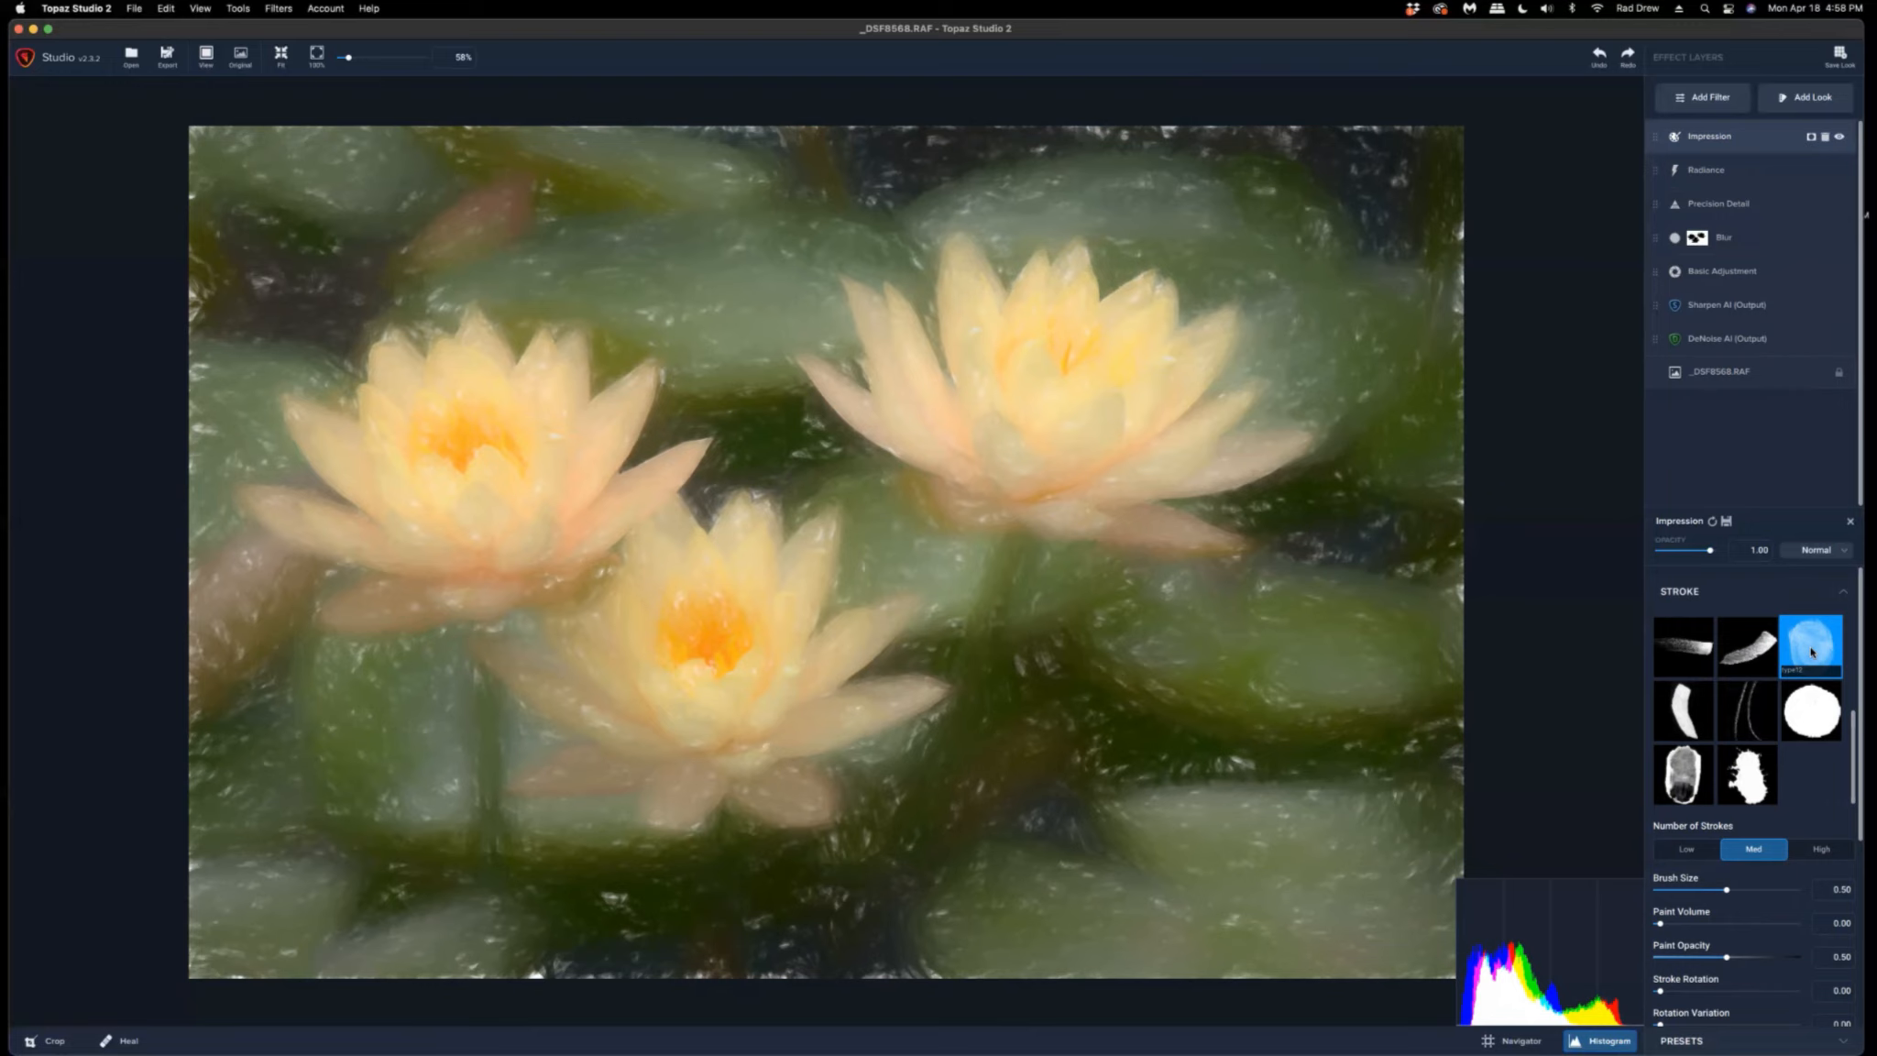
Set Number of Strokes to Low, try a Brush Size of 0.75, and reset Brush Size to default.
left_click(1687, 849)
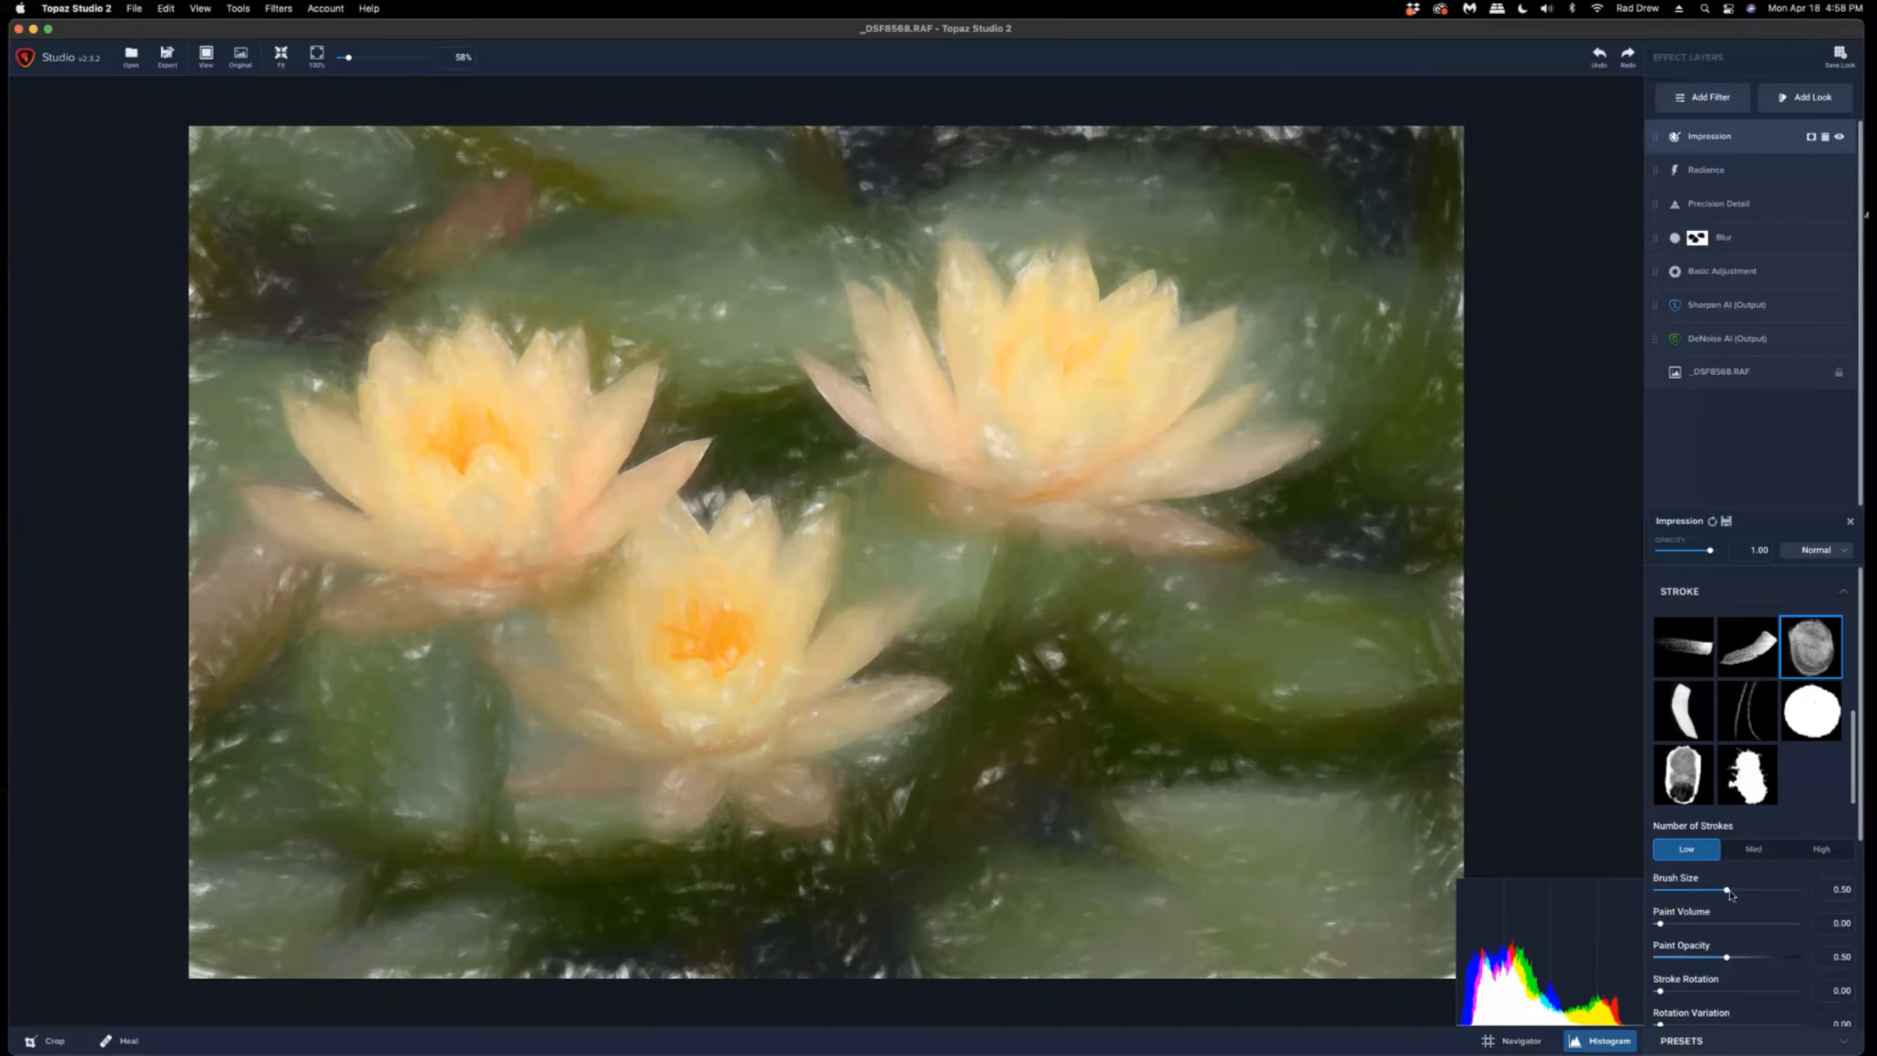
left_click_drag(1729, 894, 1757, 892)
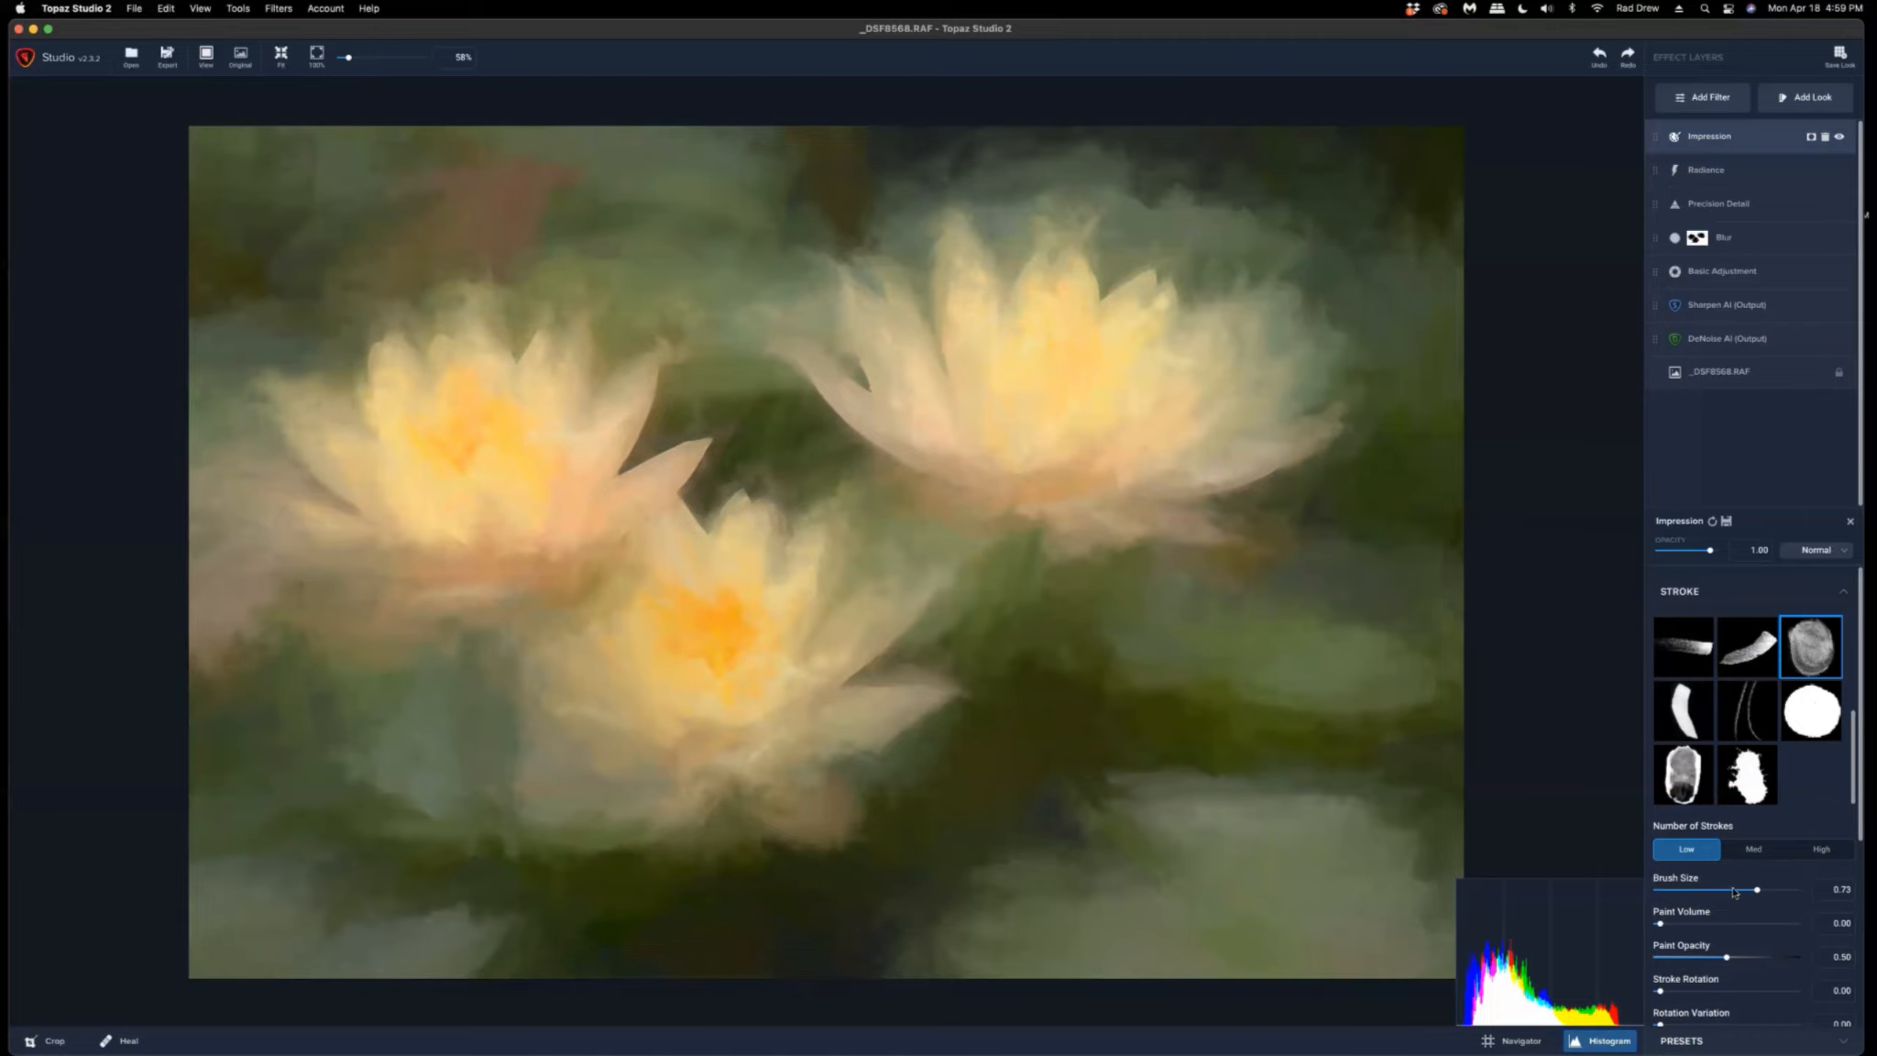
double_click(1678, 880)
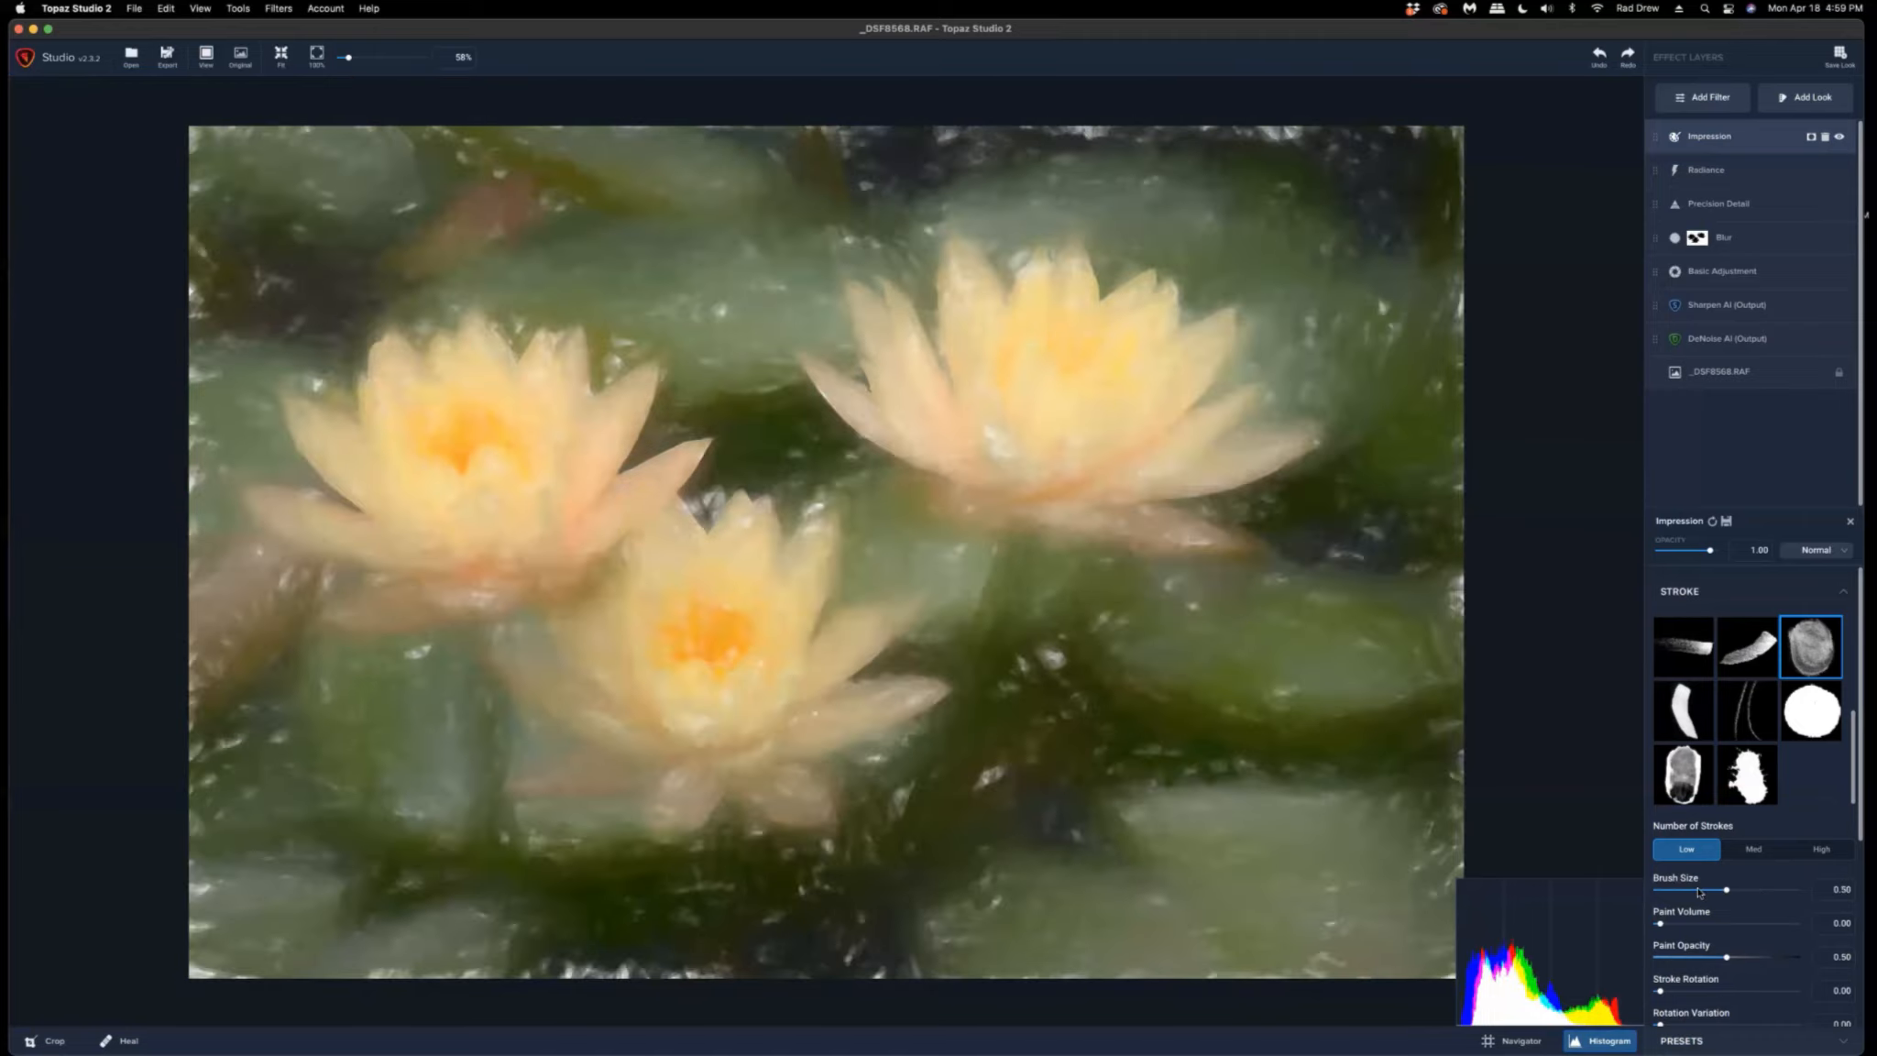